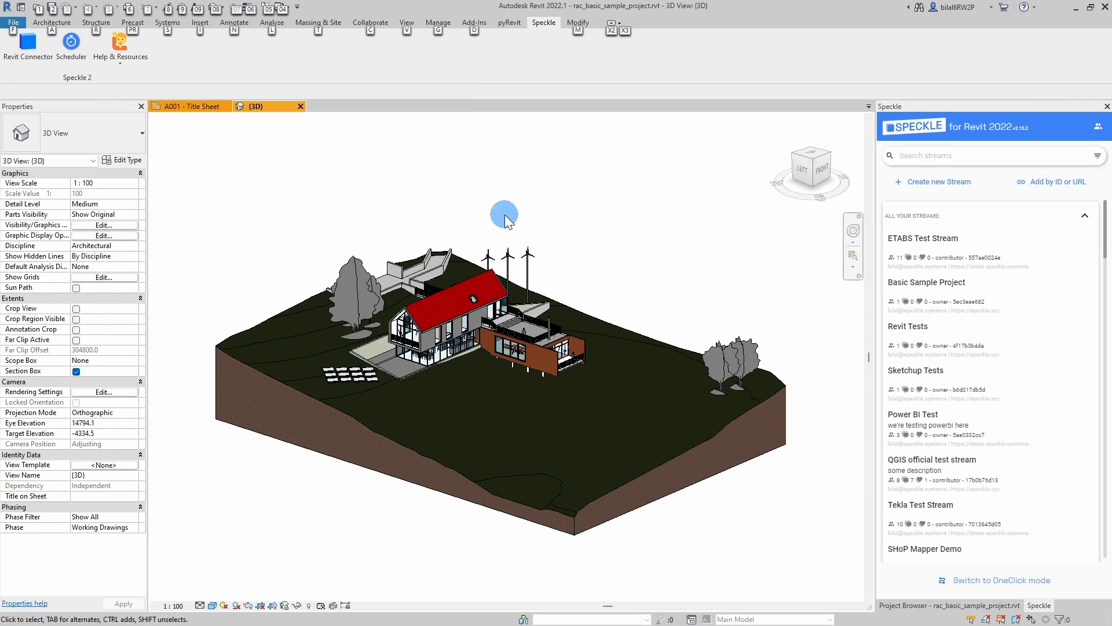
- Create a new Speckle stream named "Basic Sample Project"
click(693, 266)
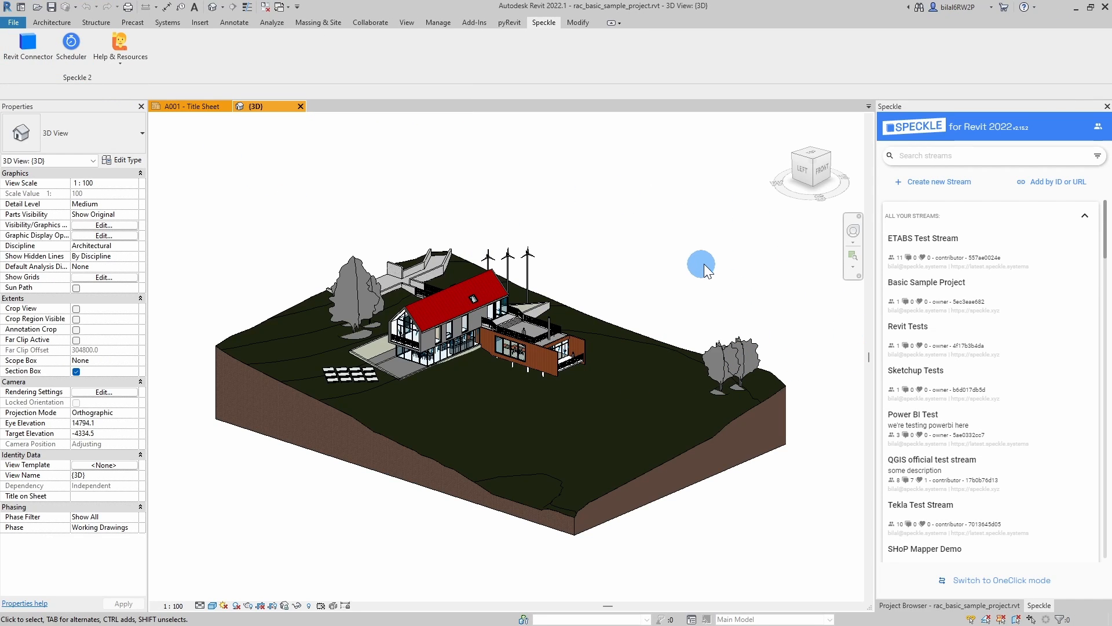
click(926, 182)
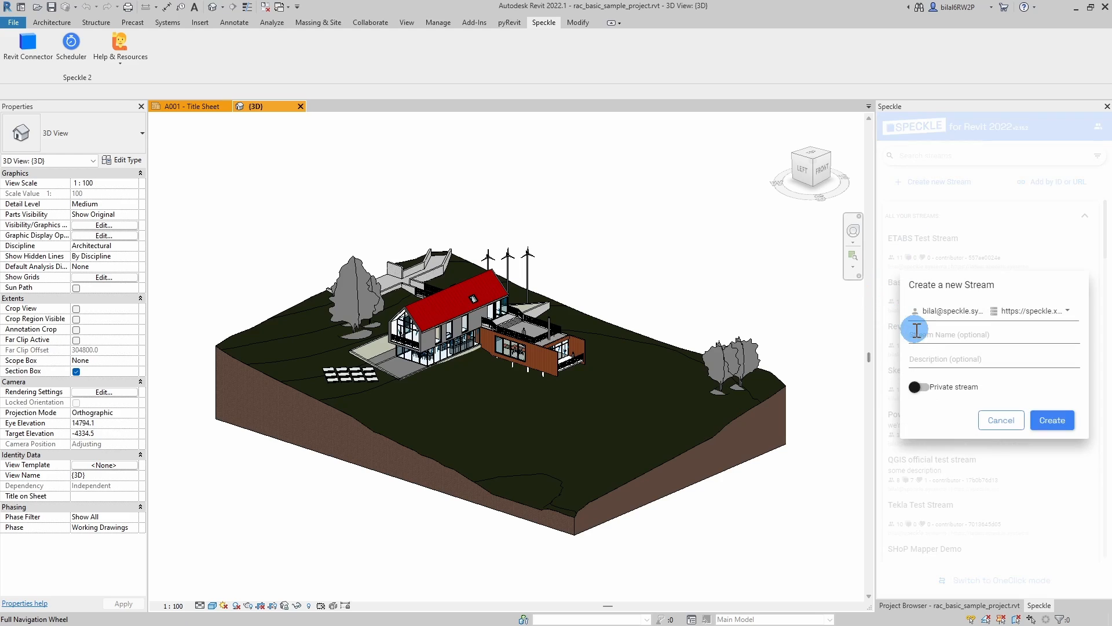
click(926, 340)
text(Basic C)
key(BackSpace)
text(Sample Project)
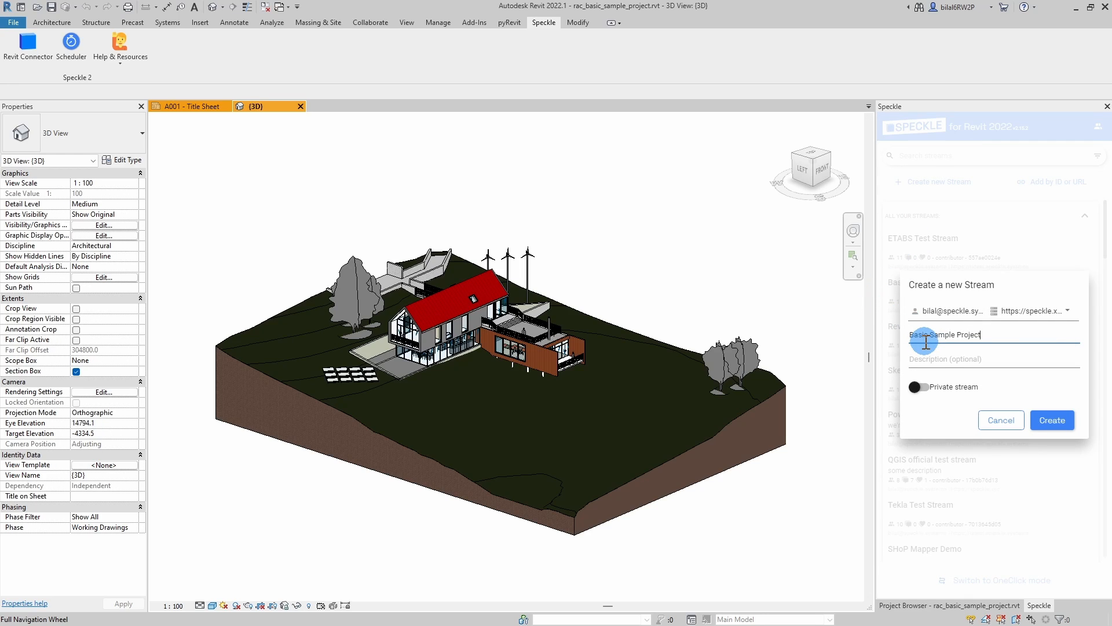
click(1050, 421)
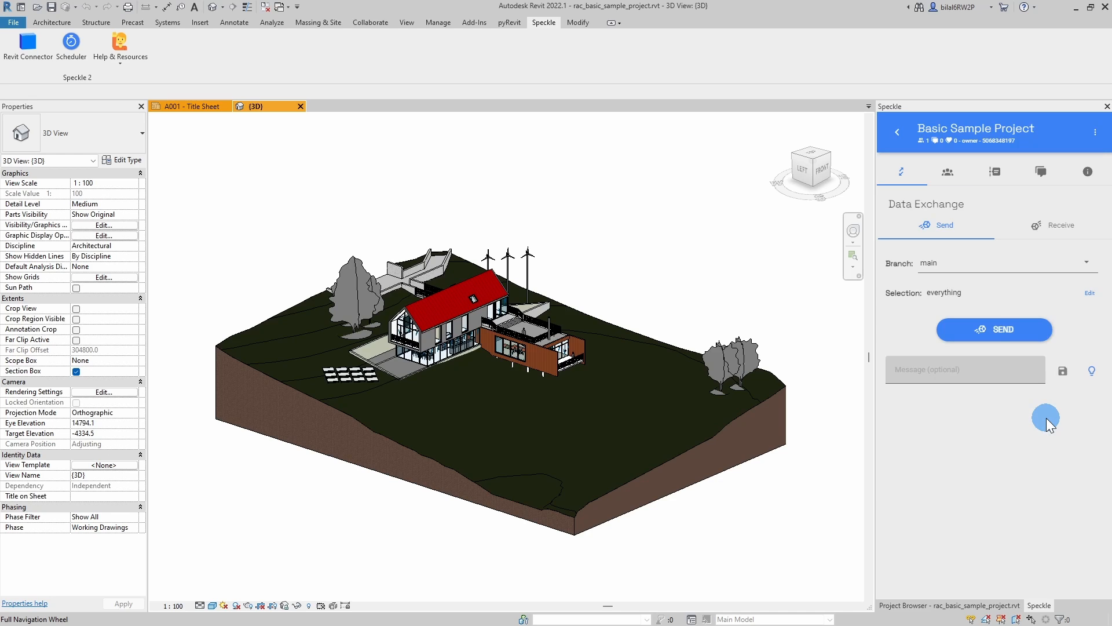
- Add a new branch named "blender" to the Basic Sample Project stream
click(950, 265)
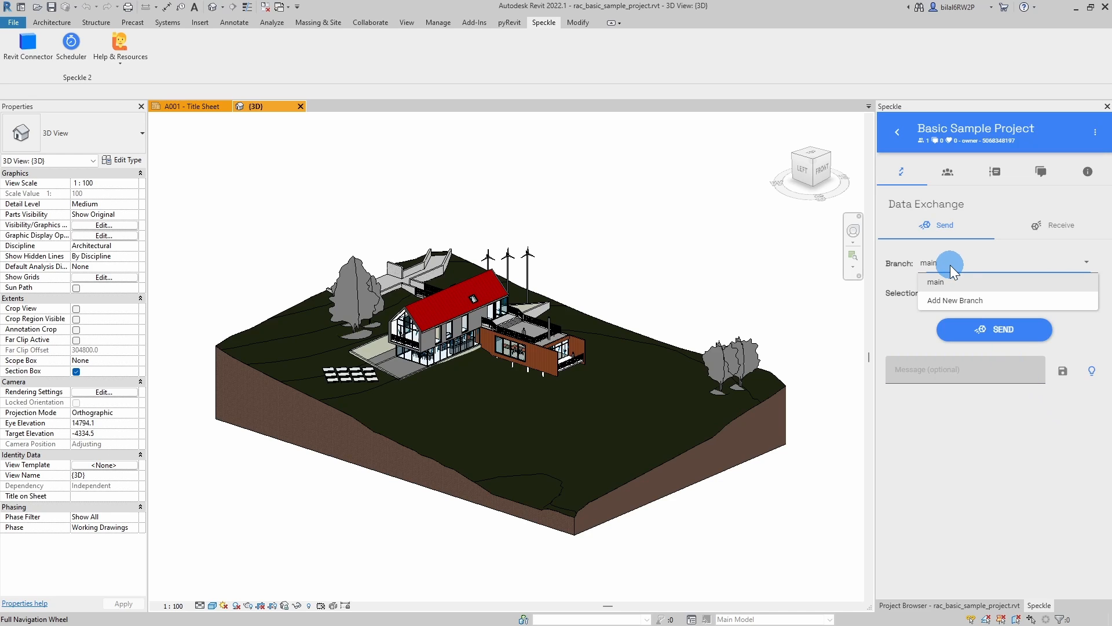
click(952, 300)
click(929, 337)
text(blender)
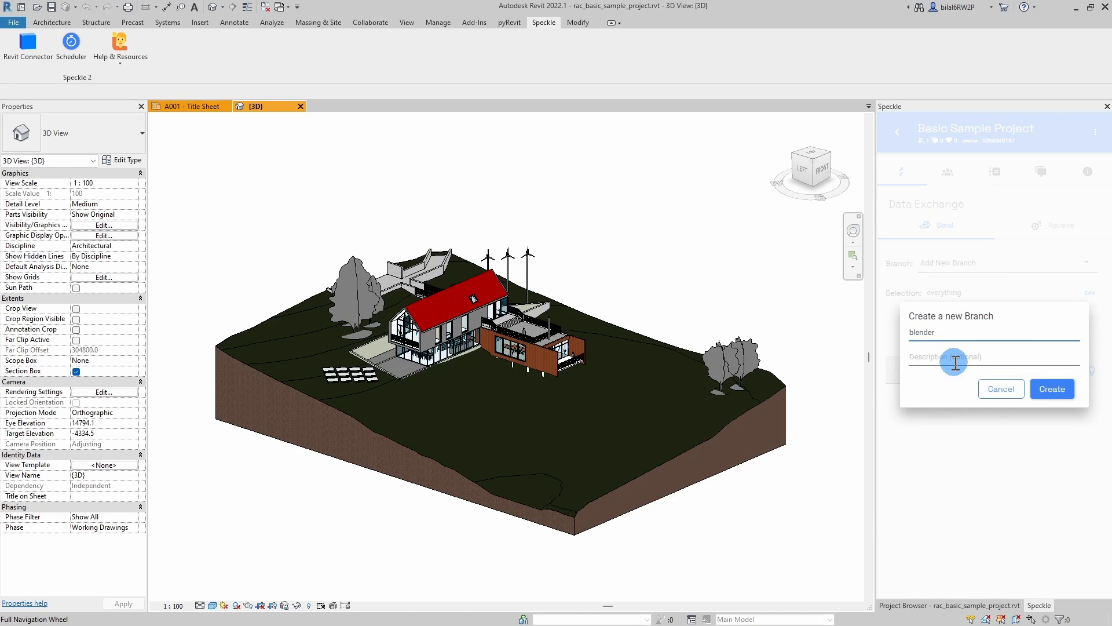
click(1049, 390)
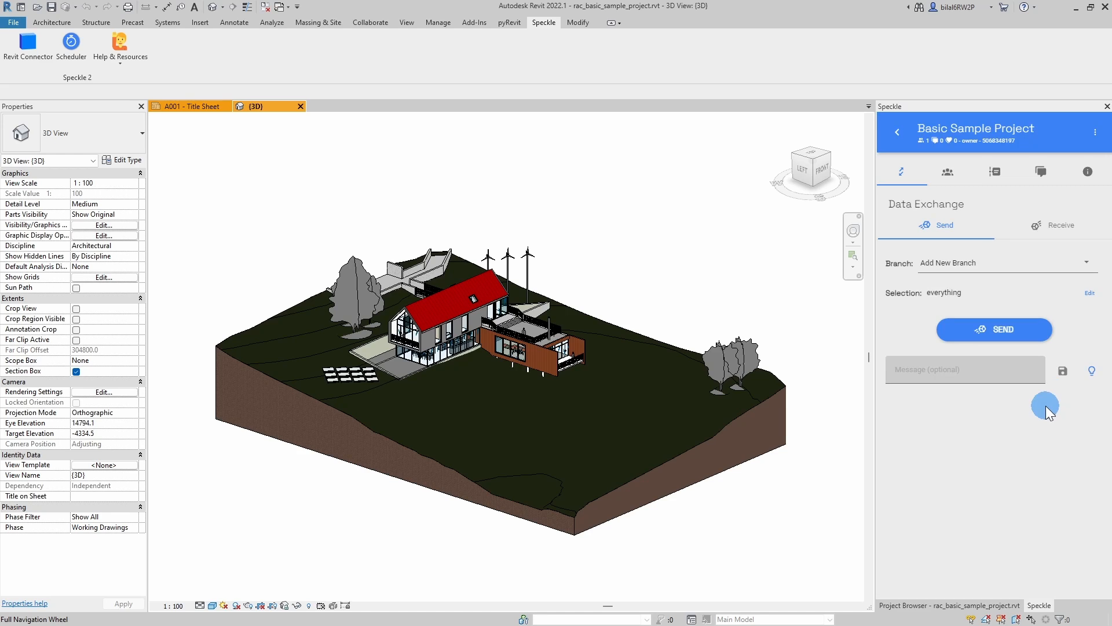
- Send the entire Revit model to the blender branch and inspect the sent commit online
click(995, 331)
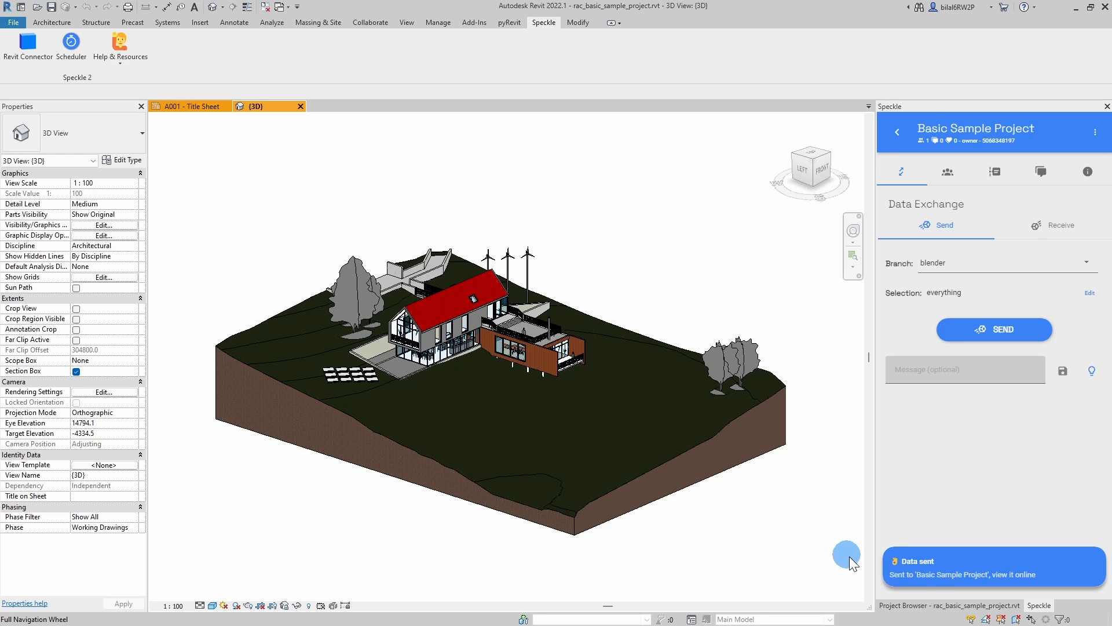
click(940, 579)
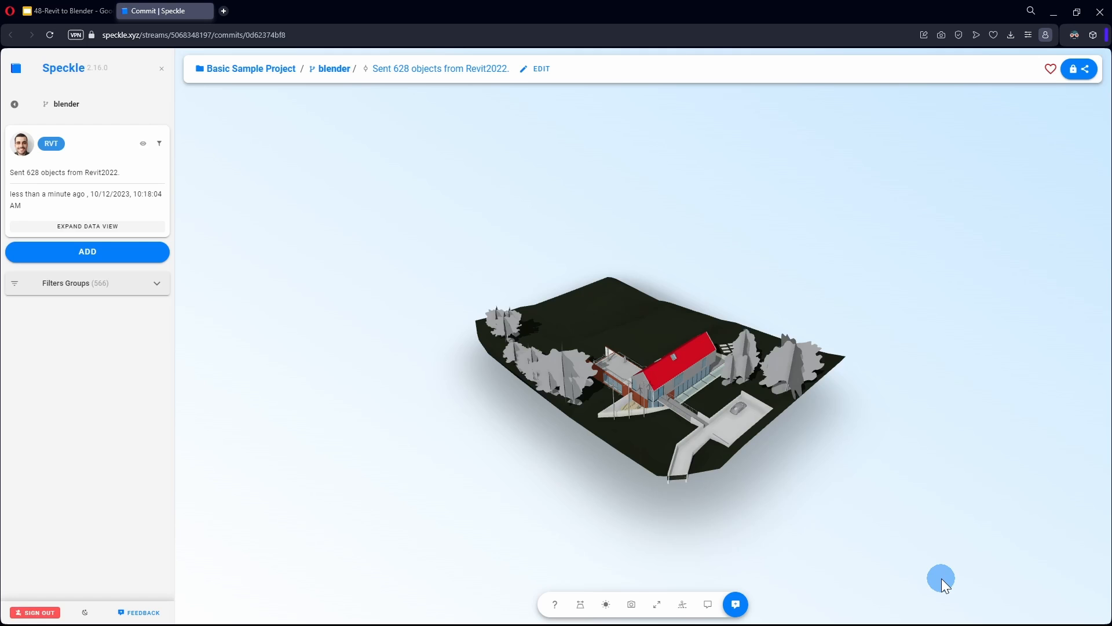
drag(900, 532, 777, 349)
- Switch to Blender and delete all default scene objects: the camera, cube and light
key(alt+Tab)
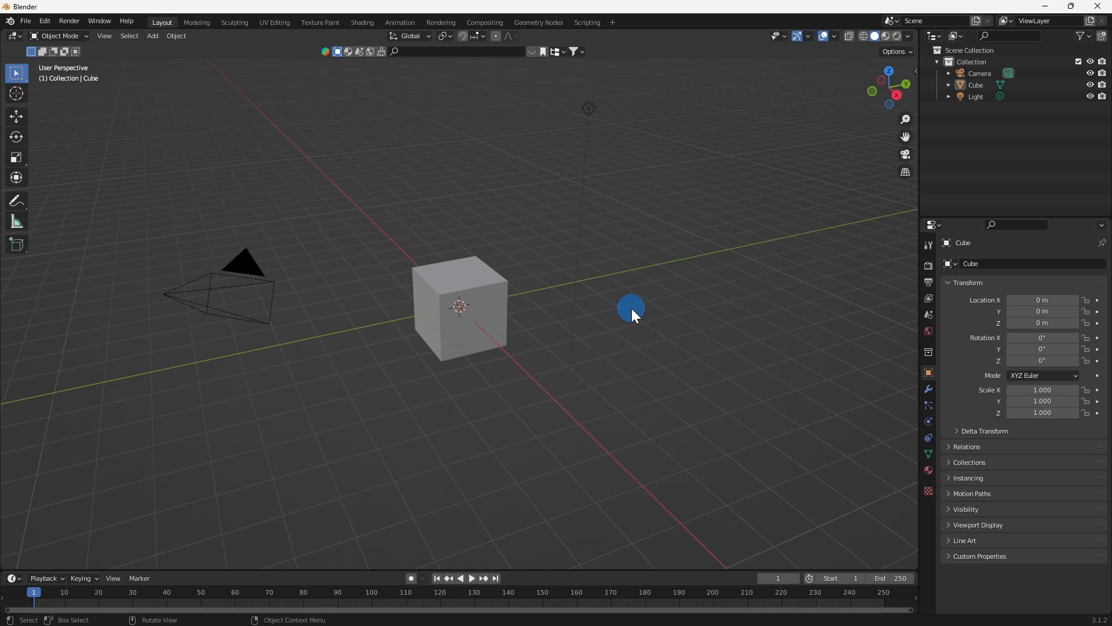
middle_drag(631, 308, 431, 252)
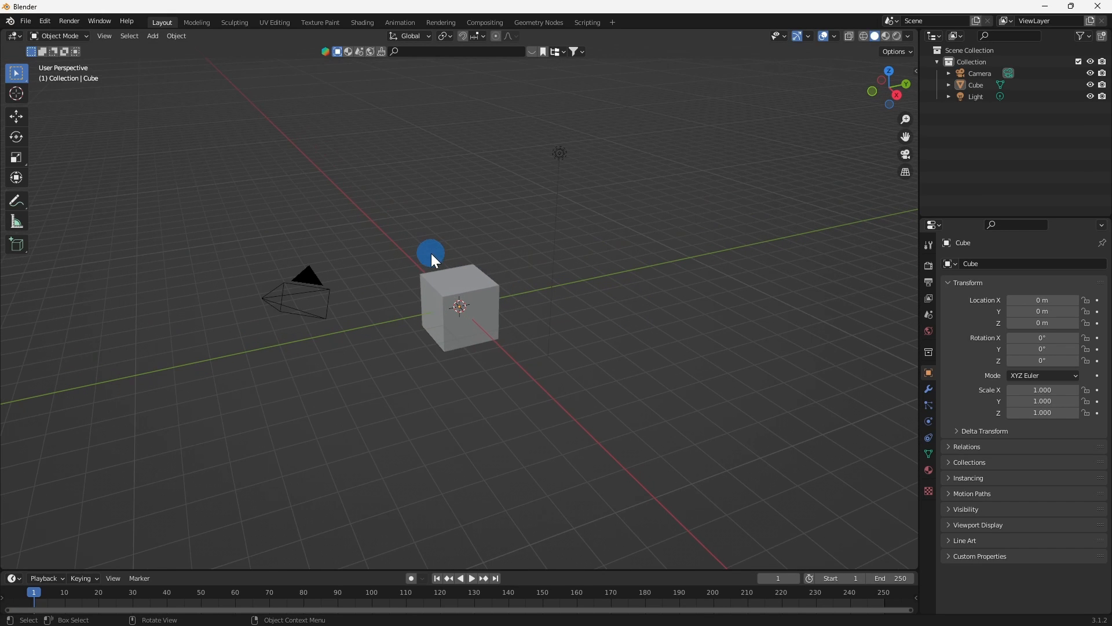
click(496, 297)
middle_drag(496, 298, 480, 190)
click(460, 192)
key(a)
key(x)
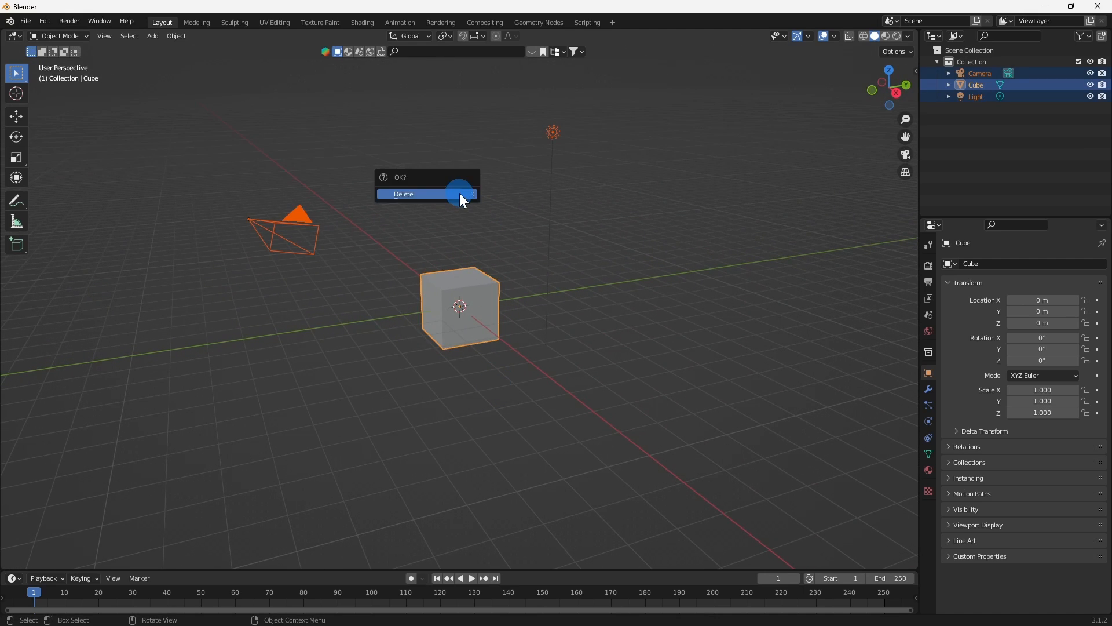
click(460, 193)
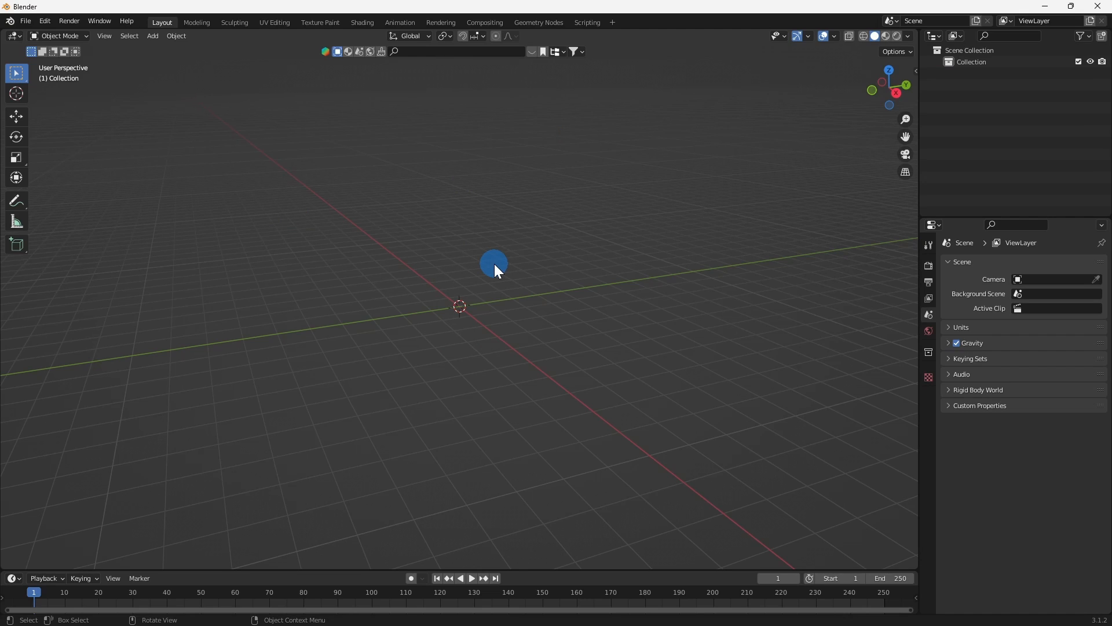
- Show the Speckle controls in the 3D view's sidebar and set the active stream's branch to blender
key(n)
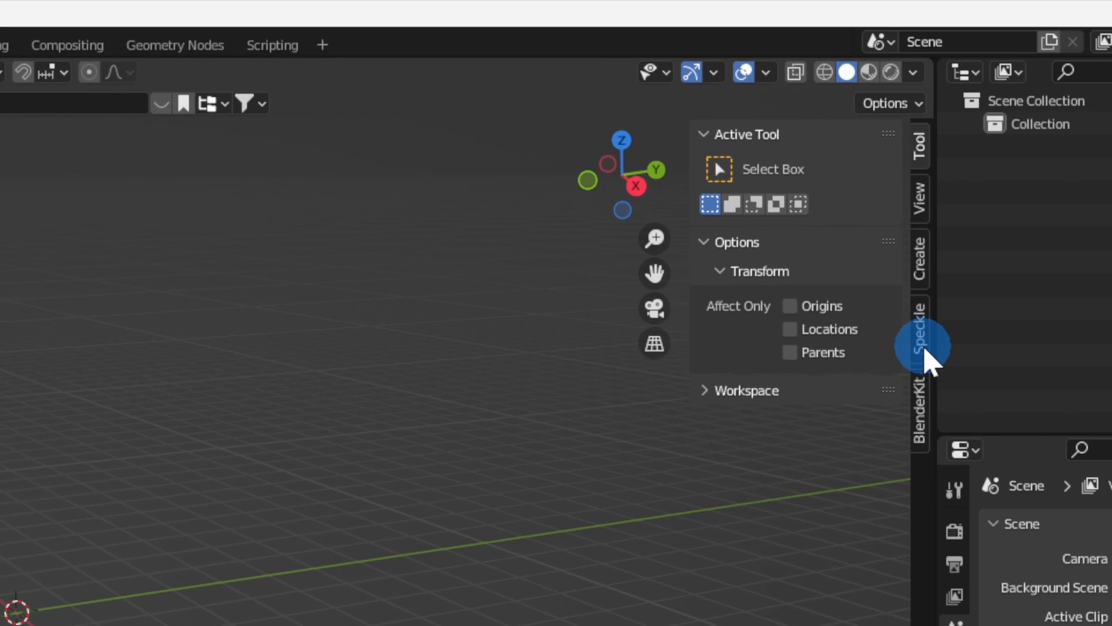
click(913, 171)
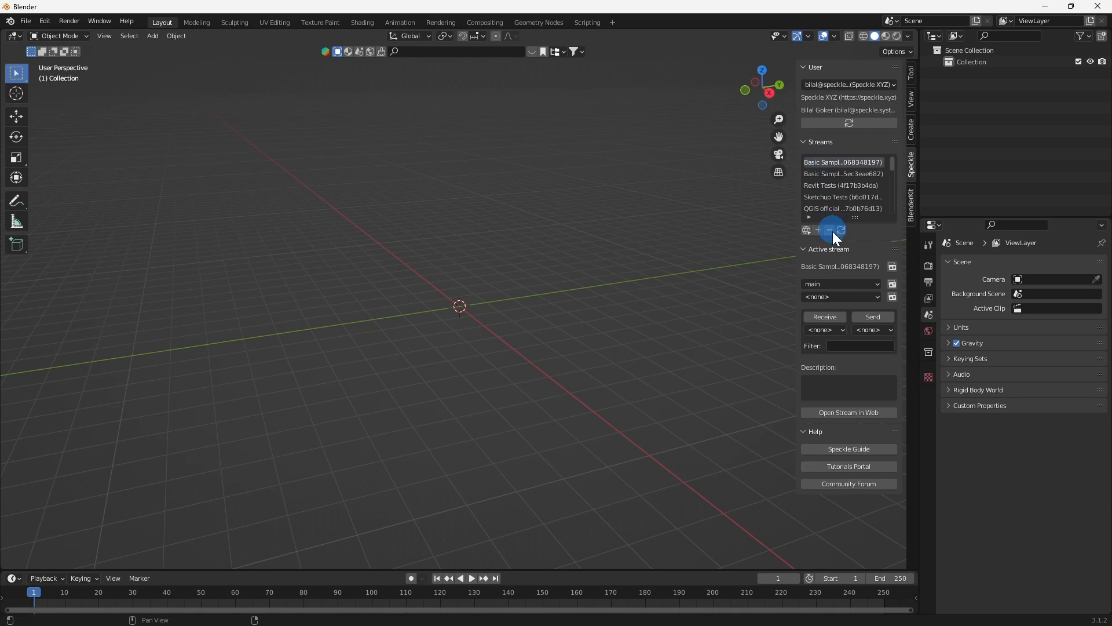
click(826, 280)
click(822, 314)
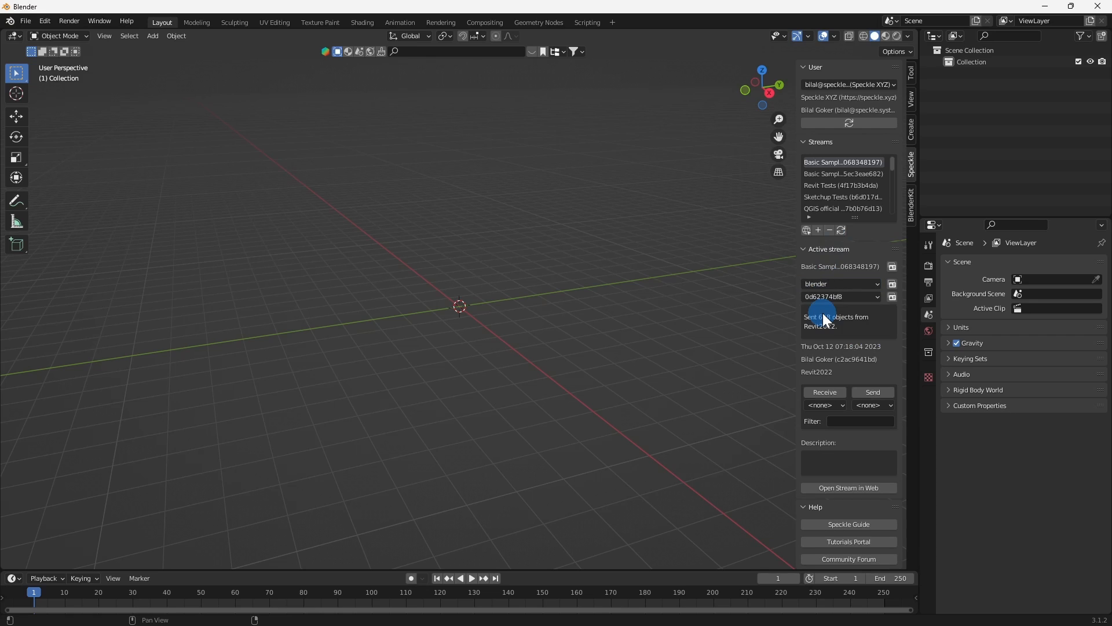
- Receive the blender branch's commit with Clean Meshes off and instances received as Collection Instace
click(823, 395)
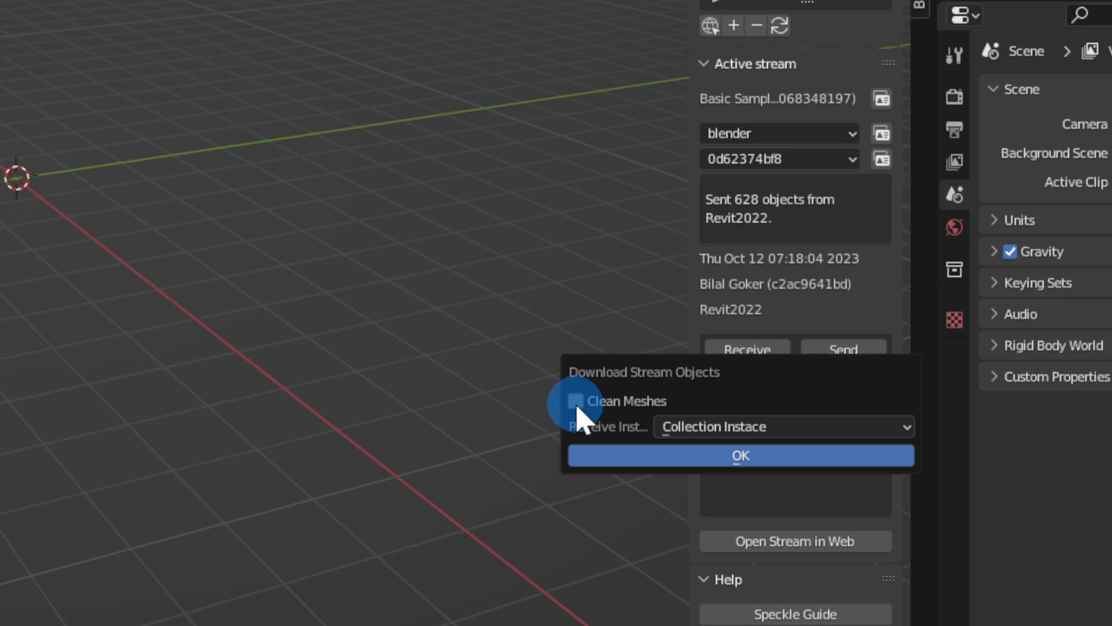
click(656, 428)
click(732, 449)
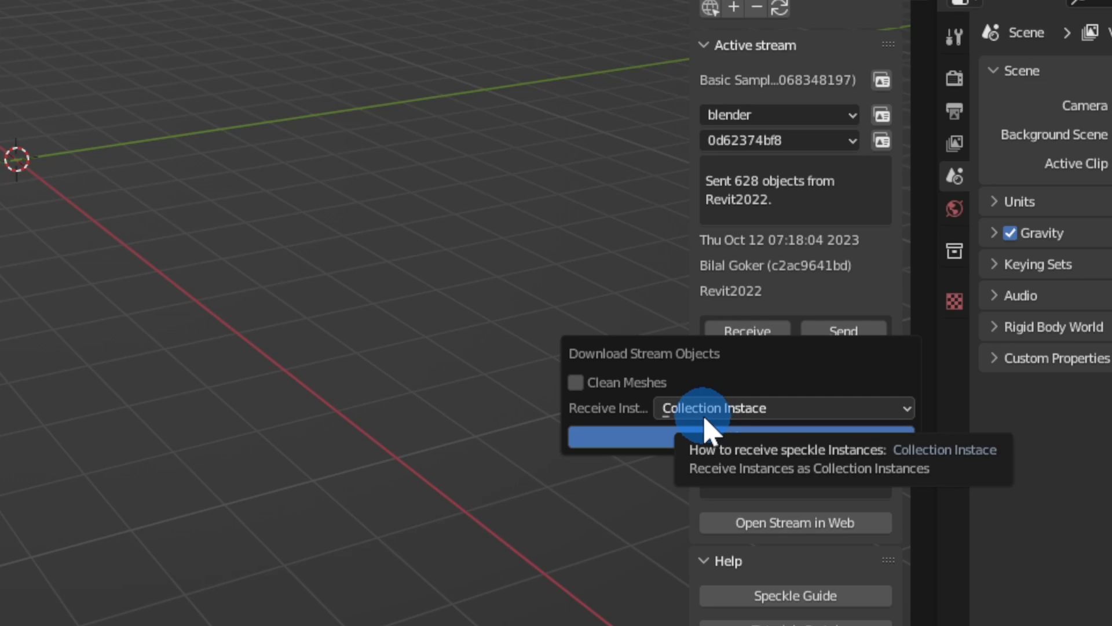
click(619, 442)
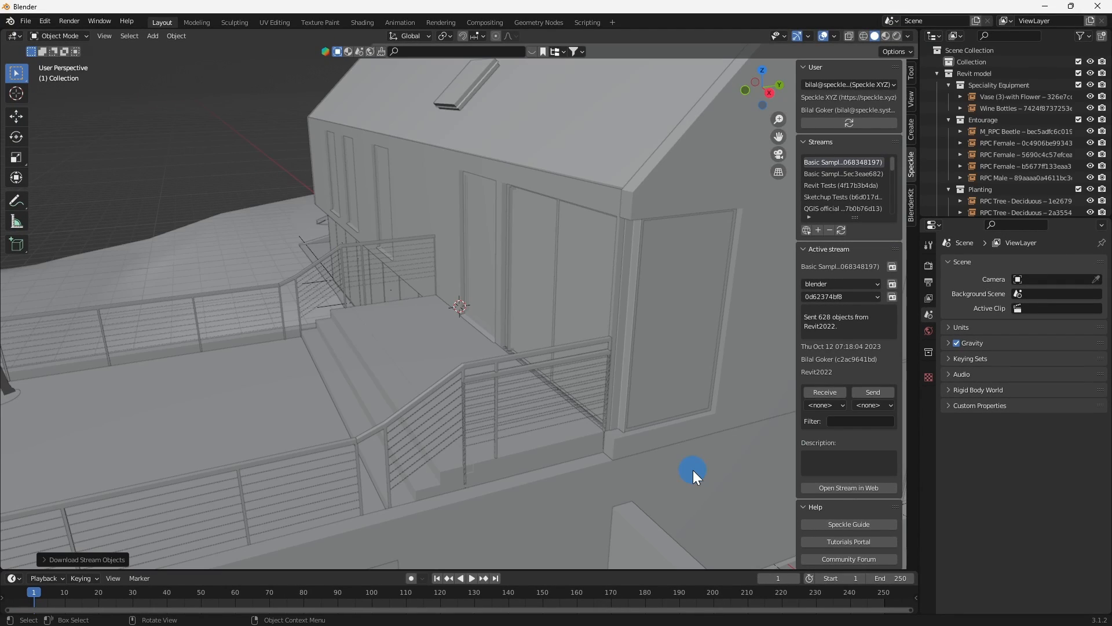
- Frame the whole received model and display it in Material Preview shading
scroll(444, 391, down, 8)
middle_drag(445, 391, 582, 344)
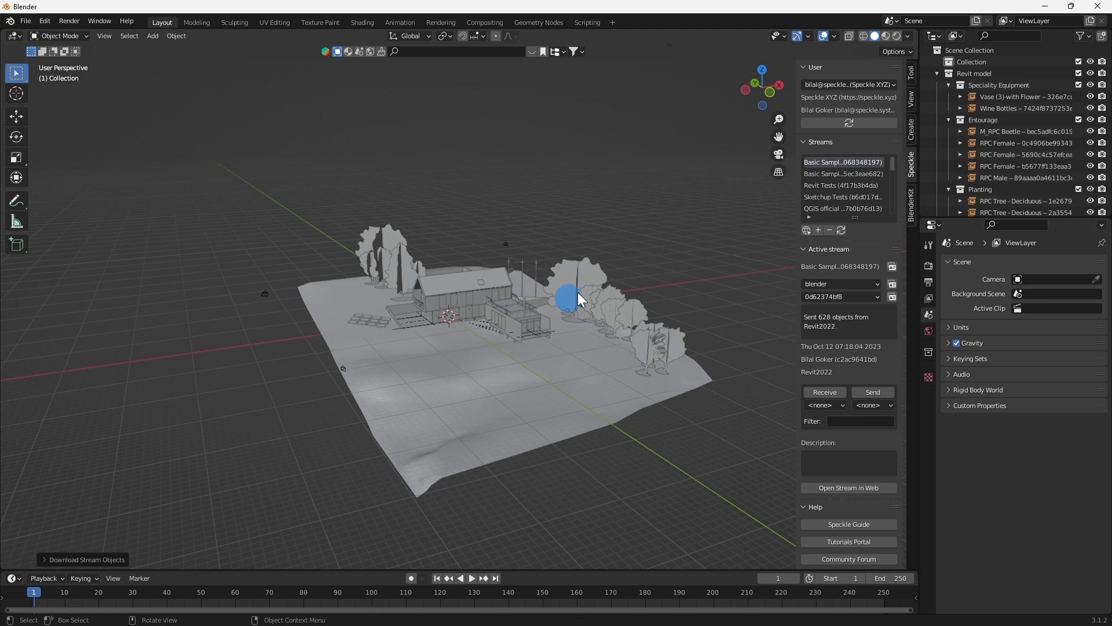
click(886, 37)
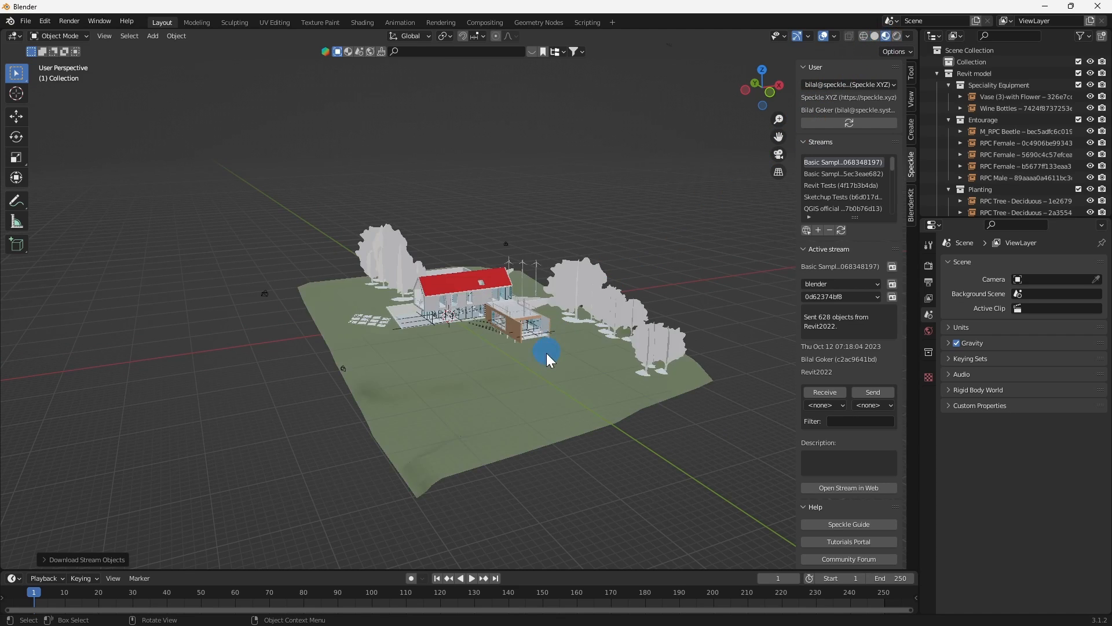
middle_drag(422, 388, 486, 345)
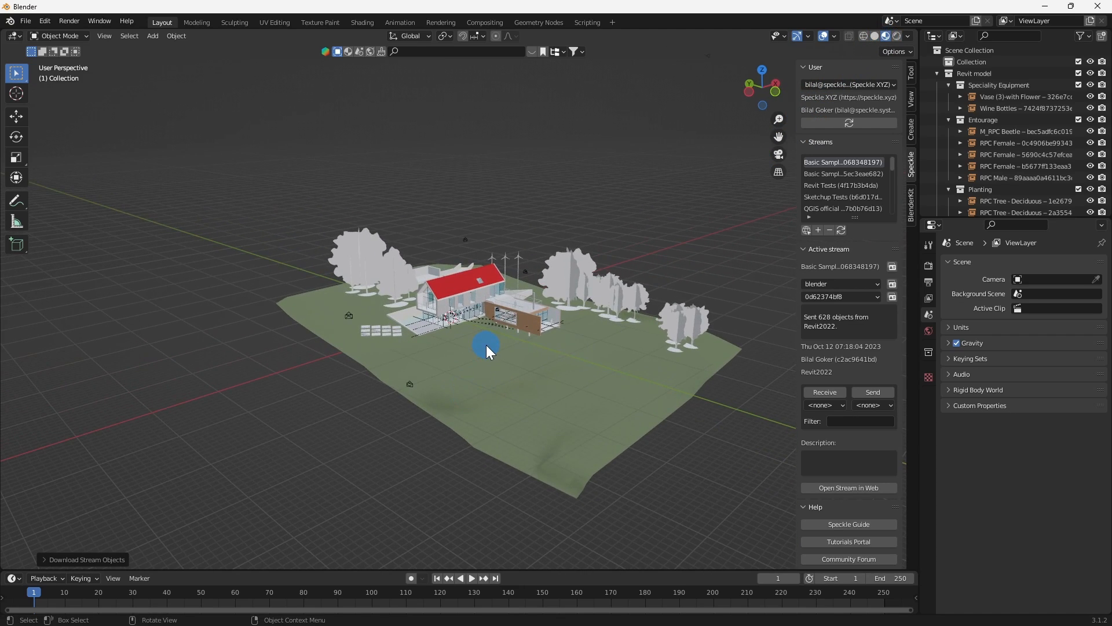
scroll(543, 332, up, 1)
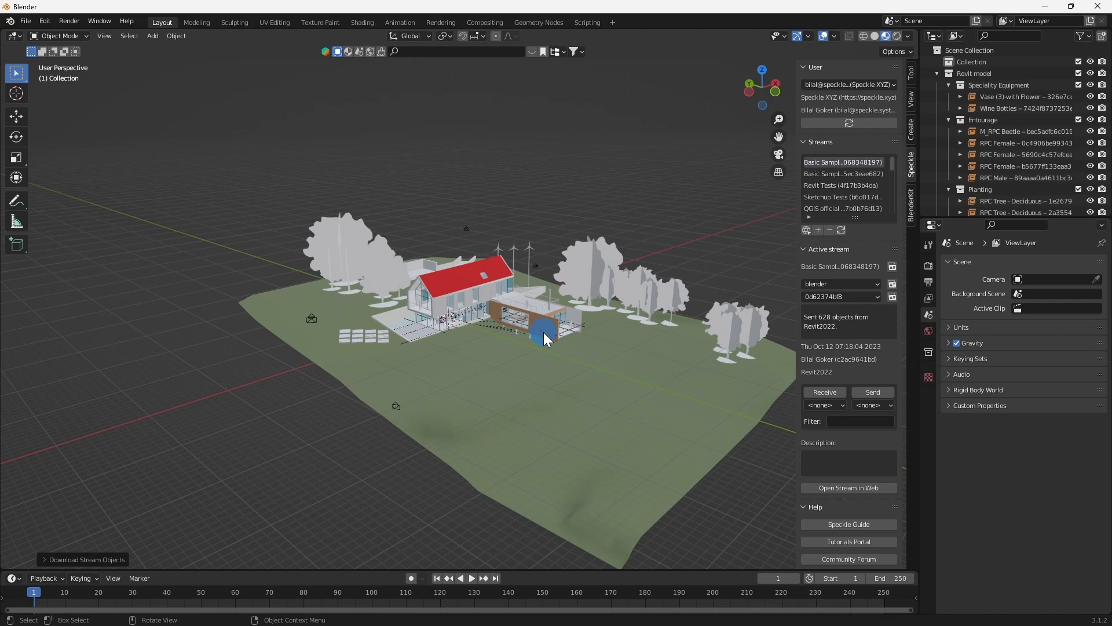
- Check the terrain's material in Blender, and switch to Revit to compare it with the topography's Material property
click(534, 401)
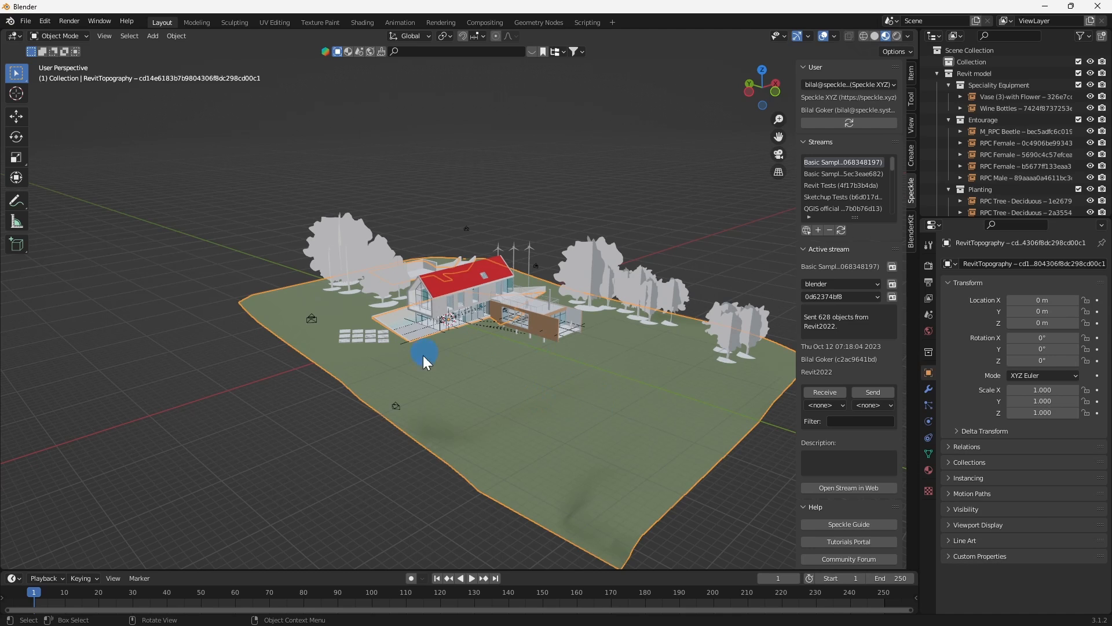
click(930, 471)
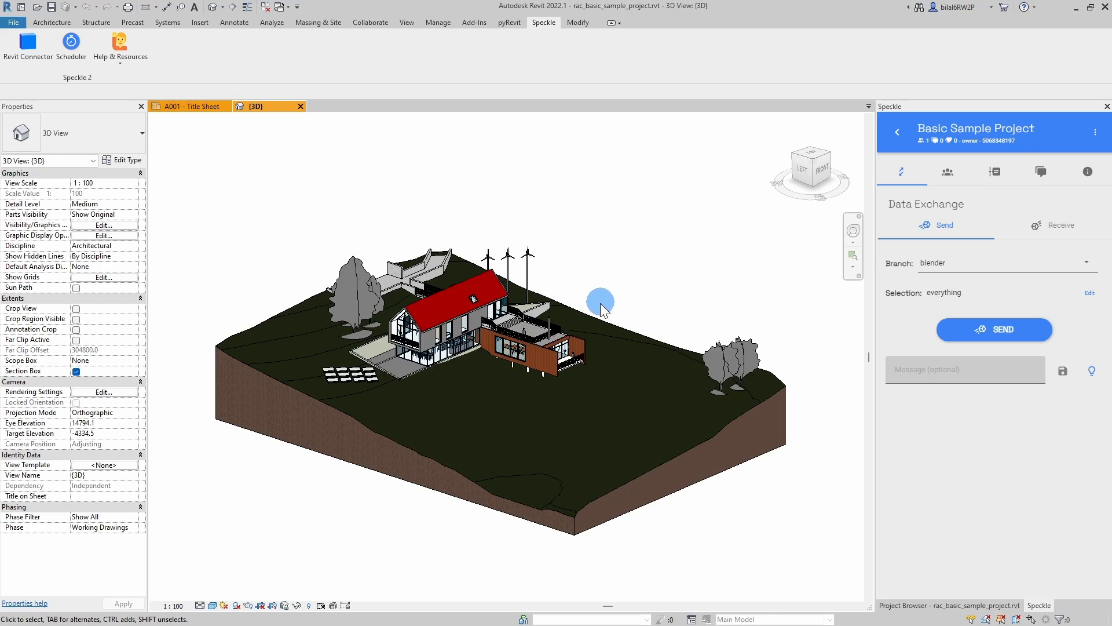
click(597, 319)
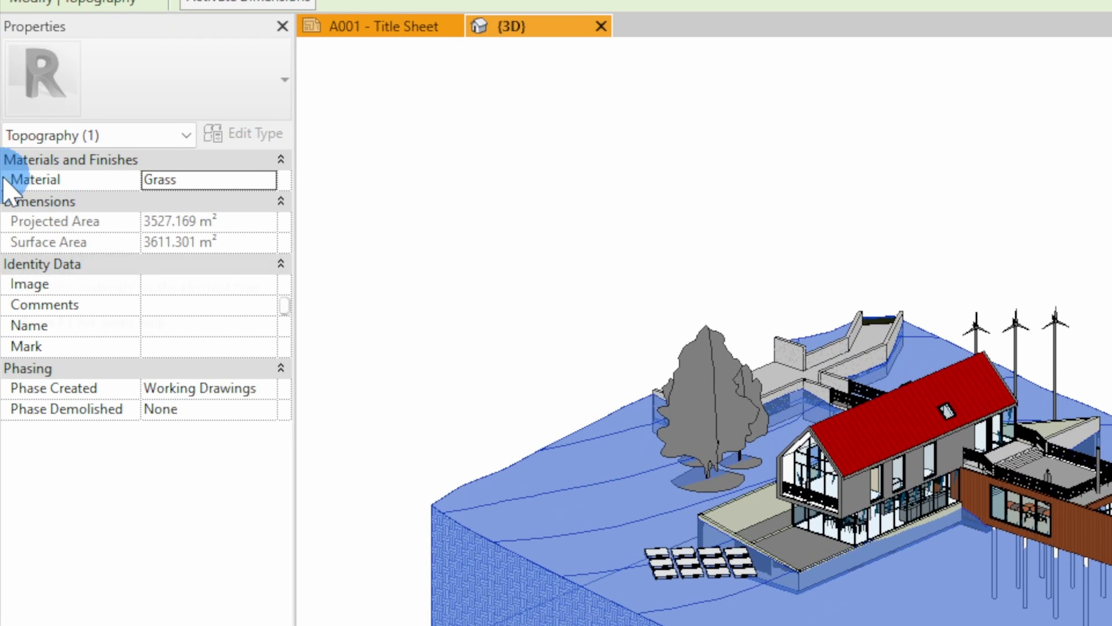
click(186, 182)
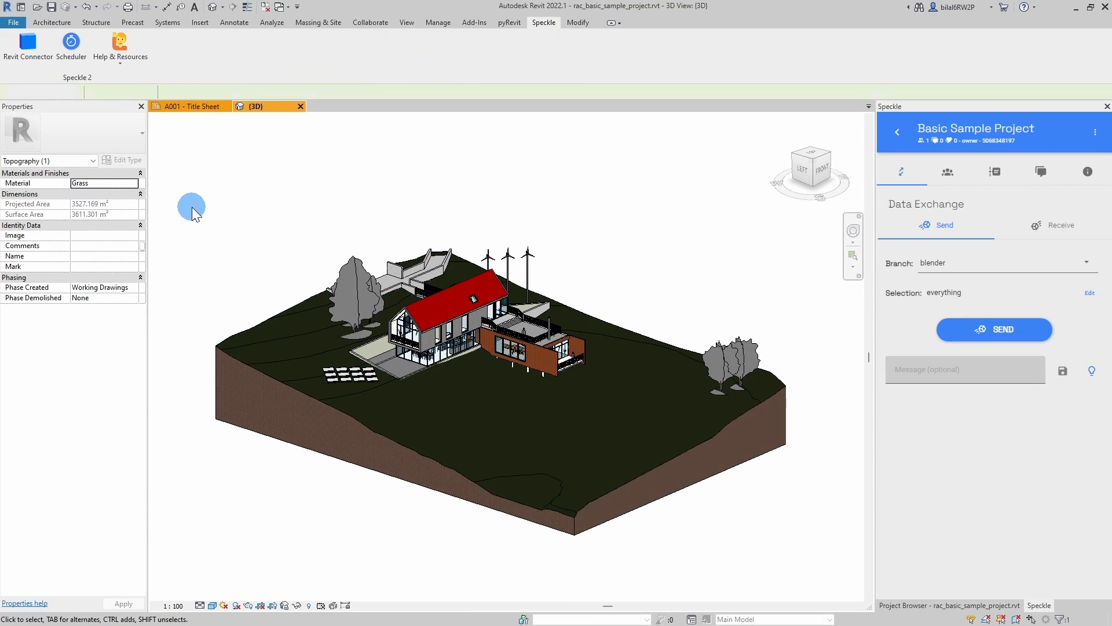
click(192, 207)
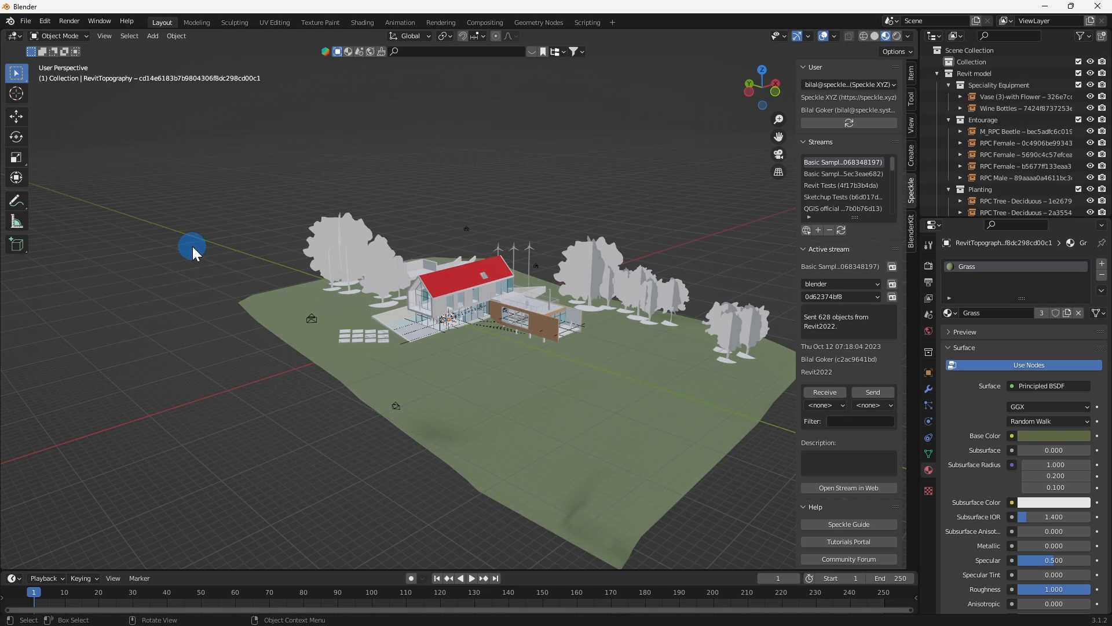
- Switch back to Blender, collapse the category collections under Revit model and look through the category list
click(985, 109)
click(1013, 143)
click(1071, 85)
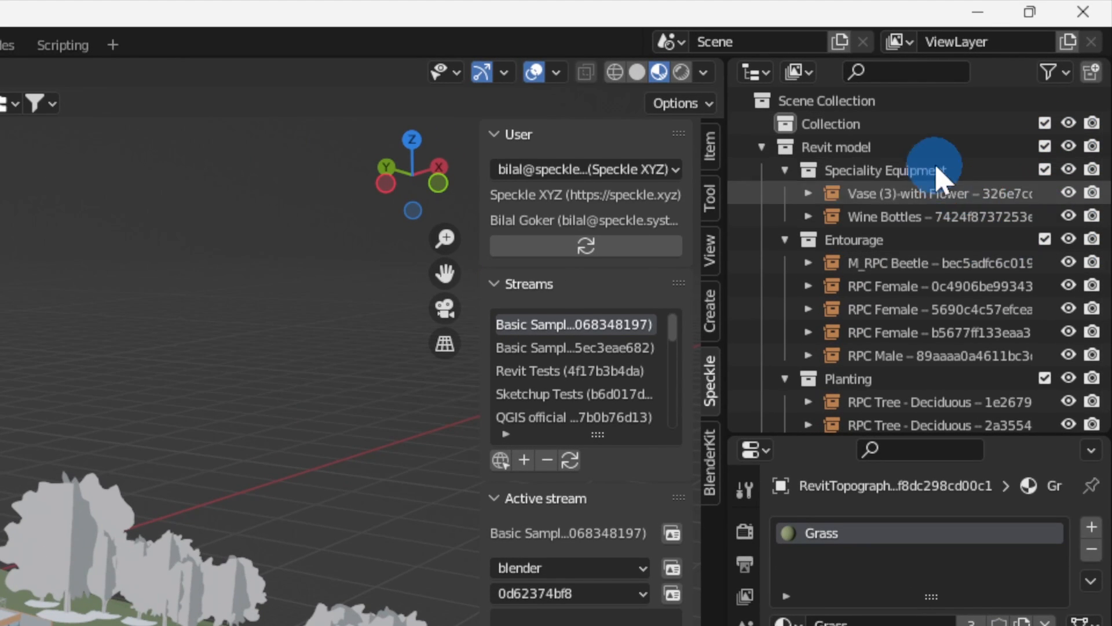
click(919, 144)
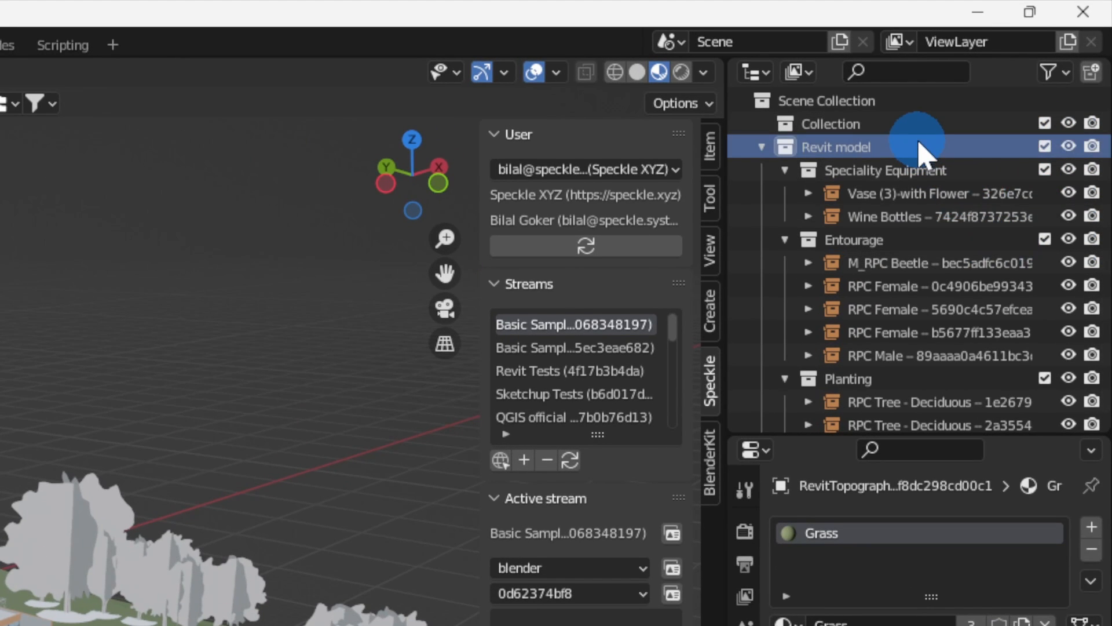
key(KP_Subtract)
scroll(911, 278, down, 2)
scroll(914, 296, down, 3)
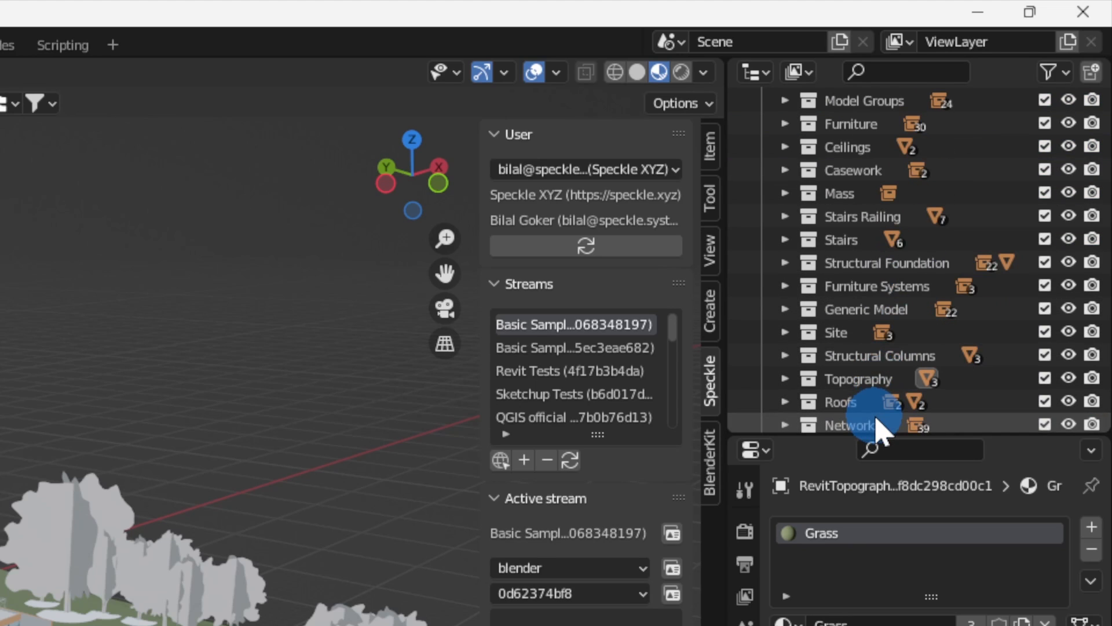
scroll(876, 426, down, 2)
scroll(906, 390, up, 4)
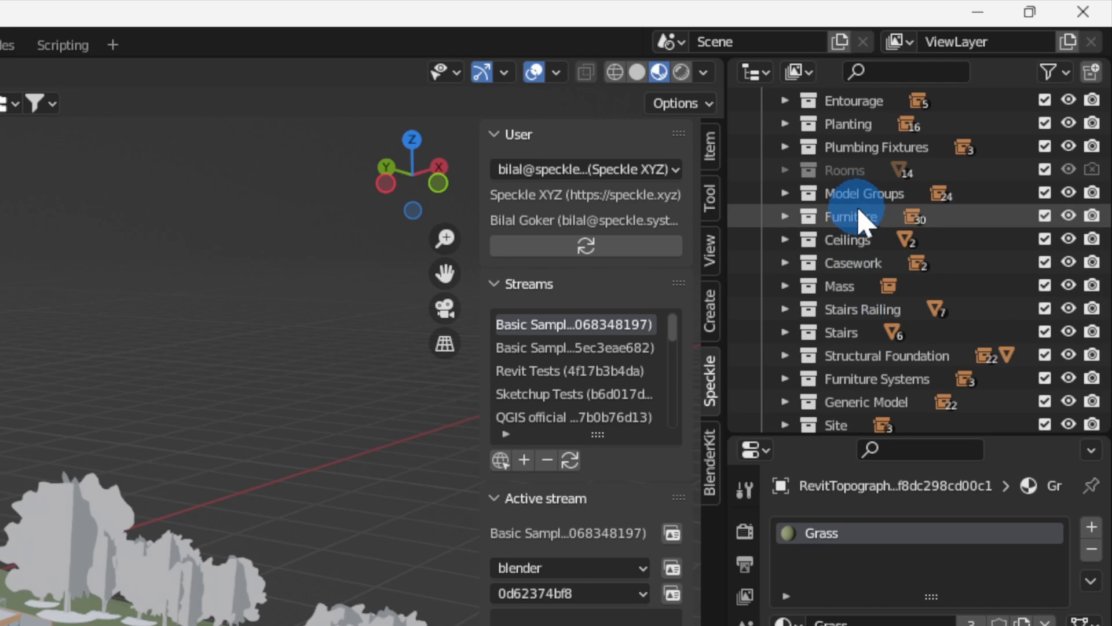
scroll(849, 243, down, 5)
- Isolate all objects of the Walls collection in local view, look them over, and return to the full model
right_click(856, 364)
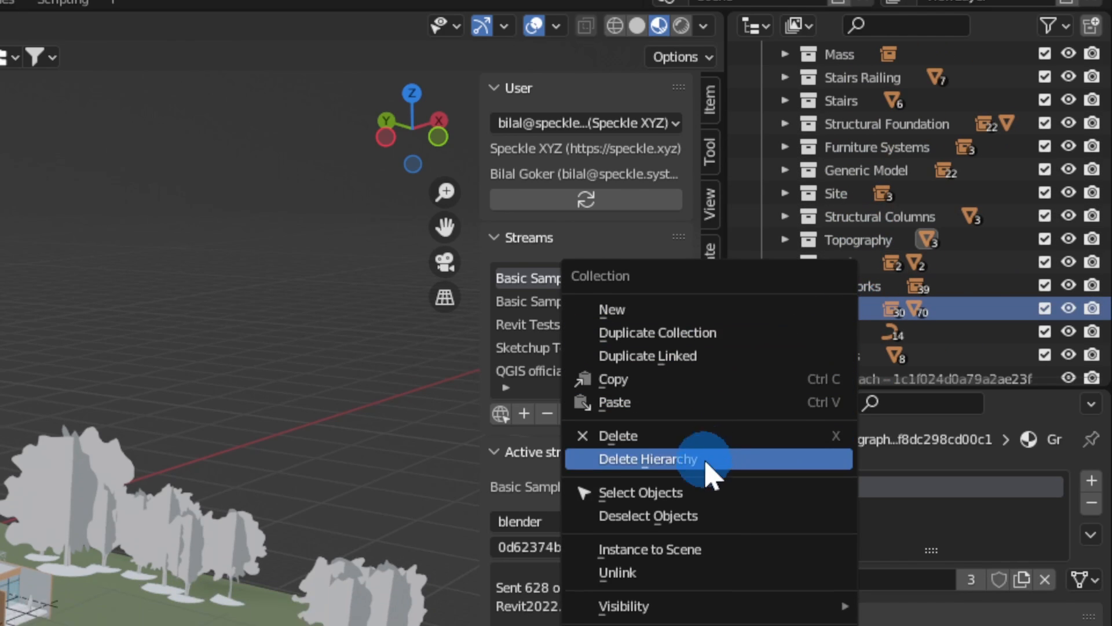
click(698, 537)
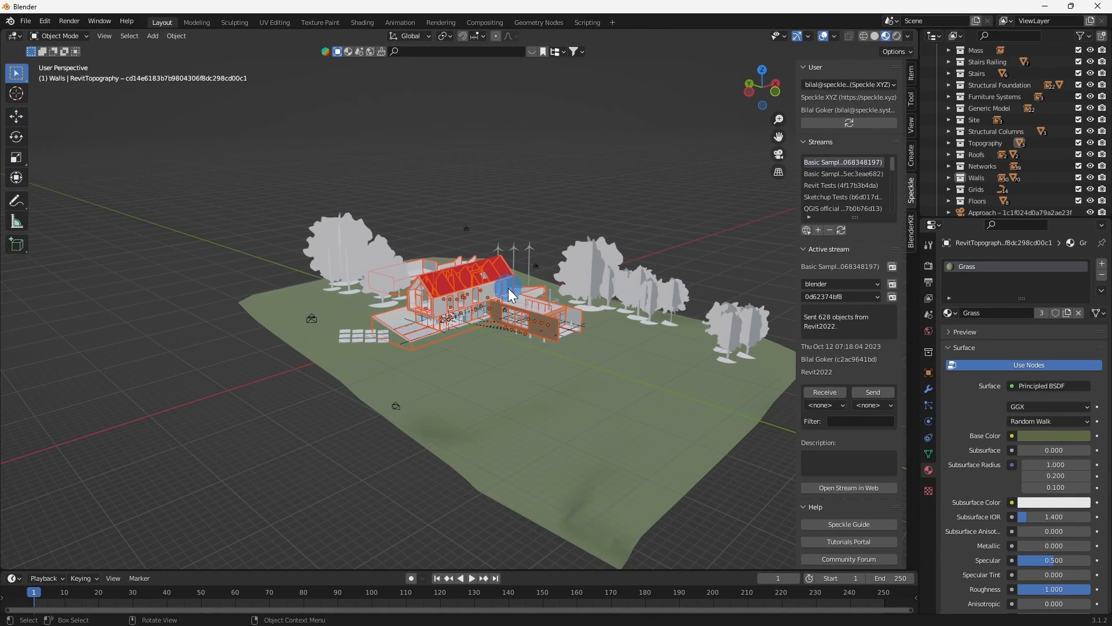
key(KP_Divide)
right_click(509, 287)
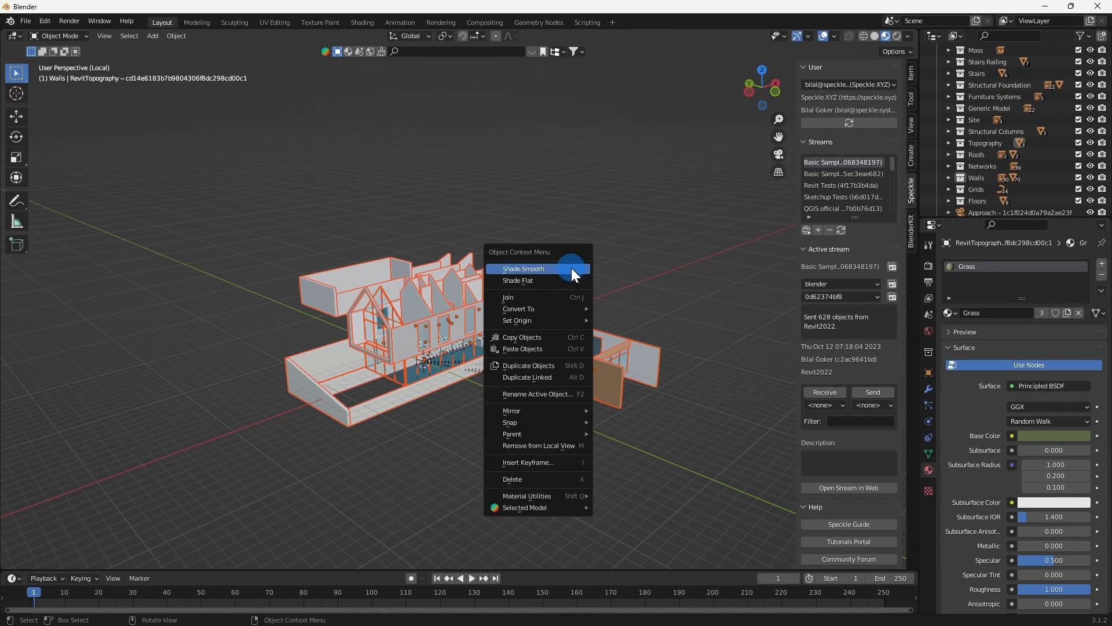
click(602, 270)
mouse_move(602, 270)
middle_down()
mouse_move(428, 282)
mouse_move(268, 267)
mouse_move(486, 317)
mouse_move(610, 273)
mouse_move(605, 263)
middle_up()
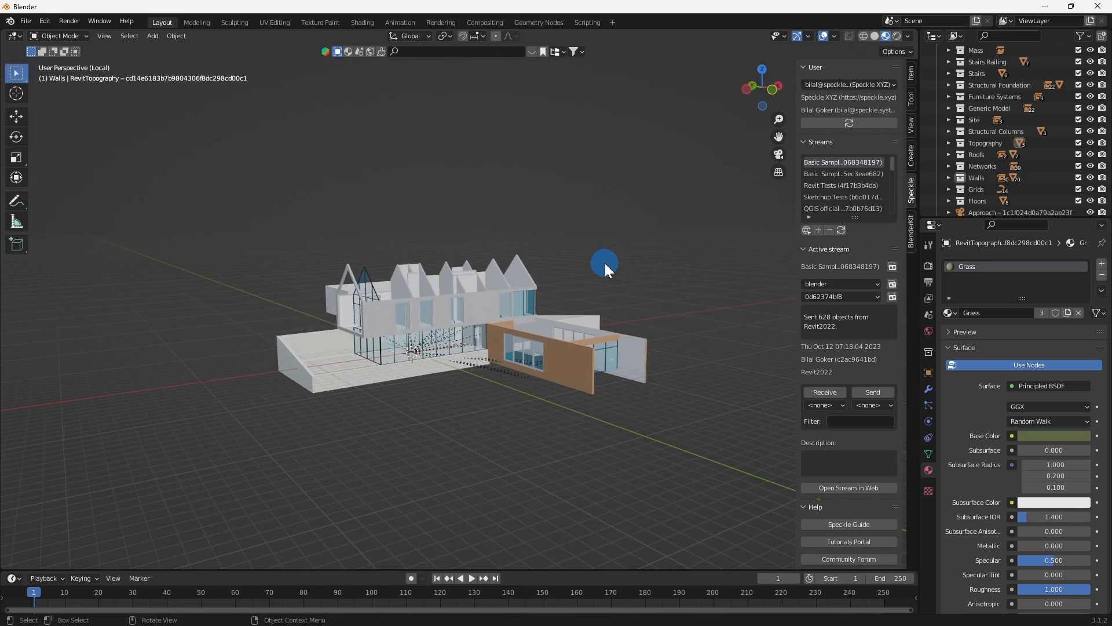
key(KP_Divide)
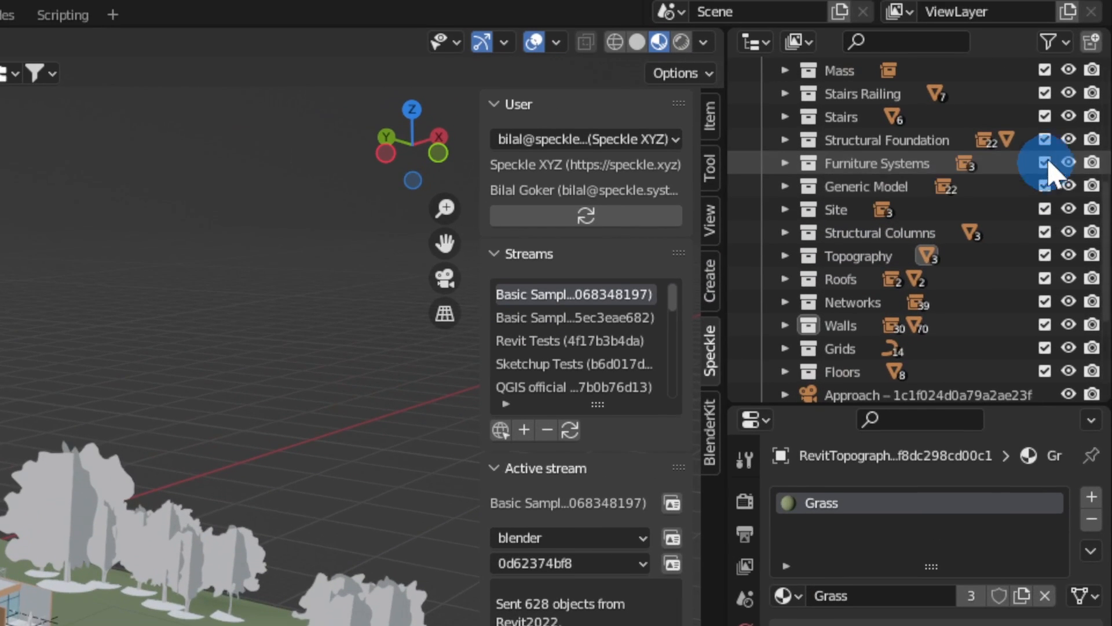
scroll(932, 316, up, 5)
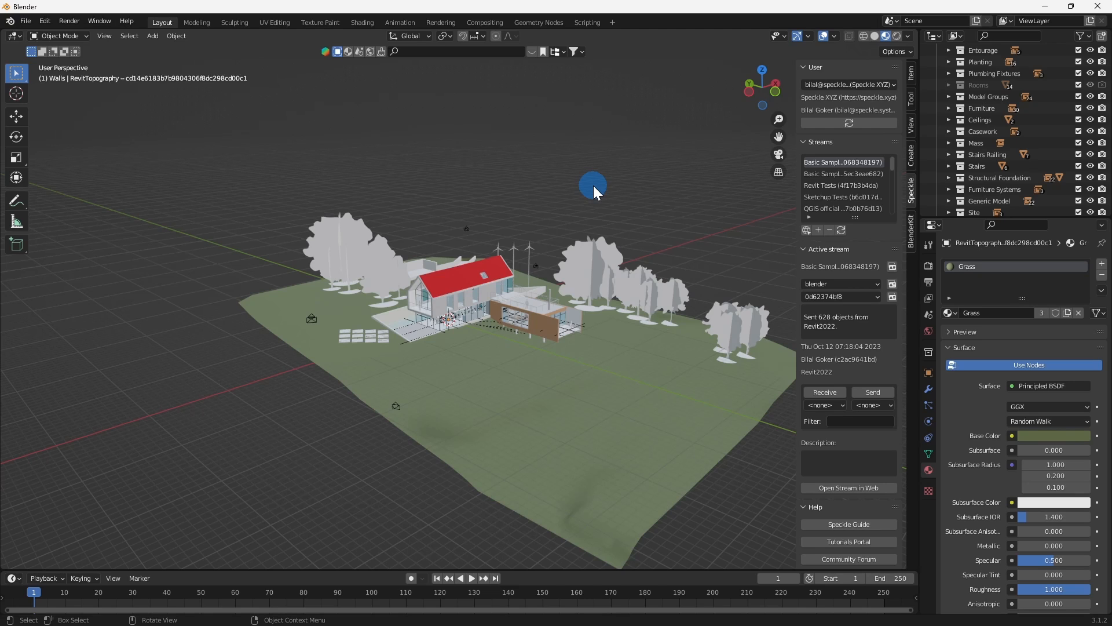
- Select the From Yard camera on the terrain, make it the active camera and look through it
scroll(358, 416, up, 5)
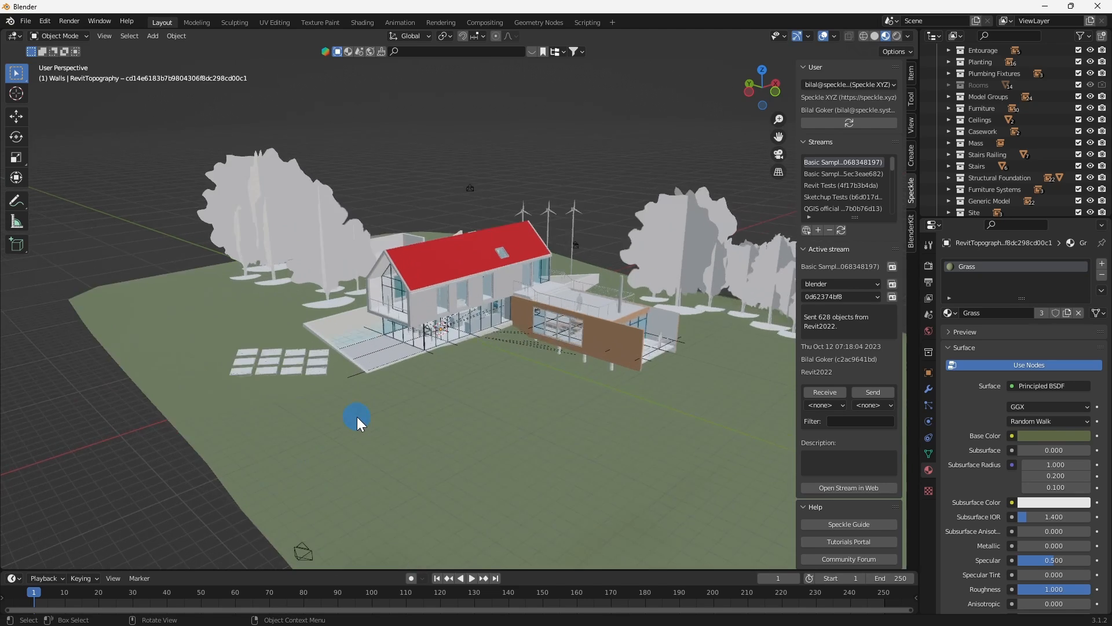
scroll(419, 415, down, 3)
shift+middle_drag(413, 437, 441, 378)
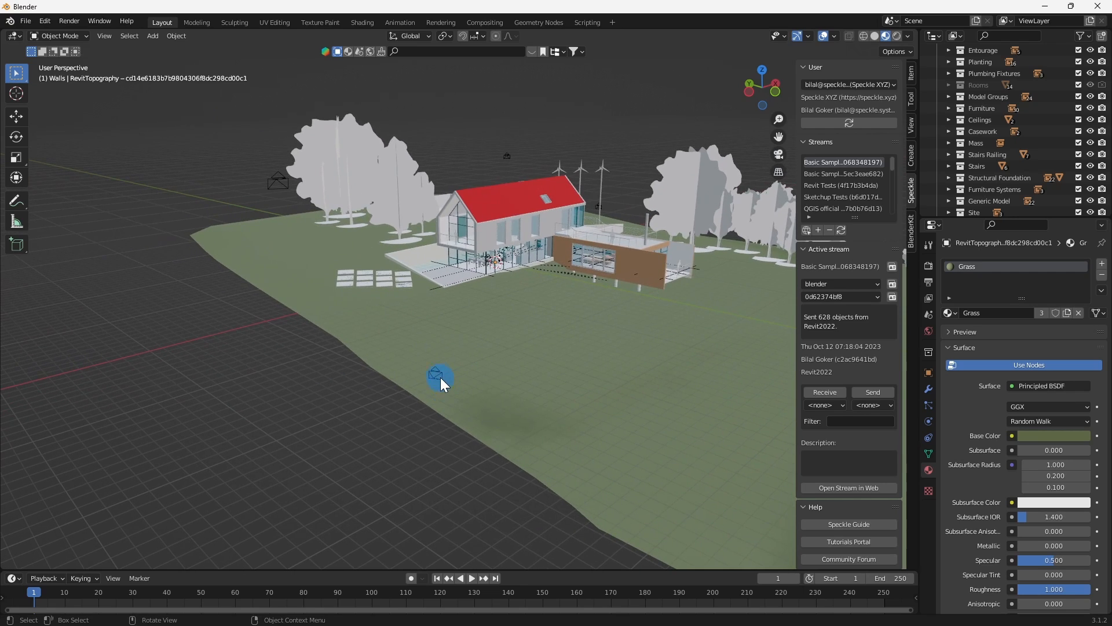
click(434, 371)
key(ctrl+KP_0)
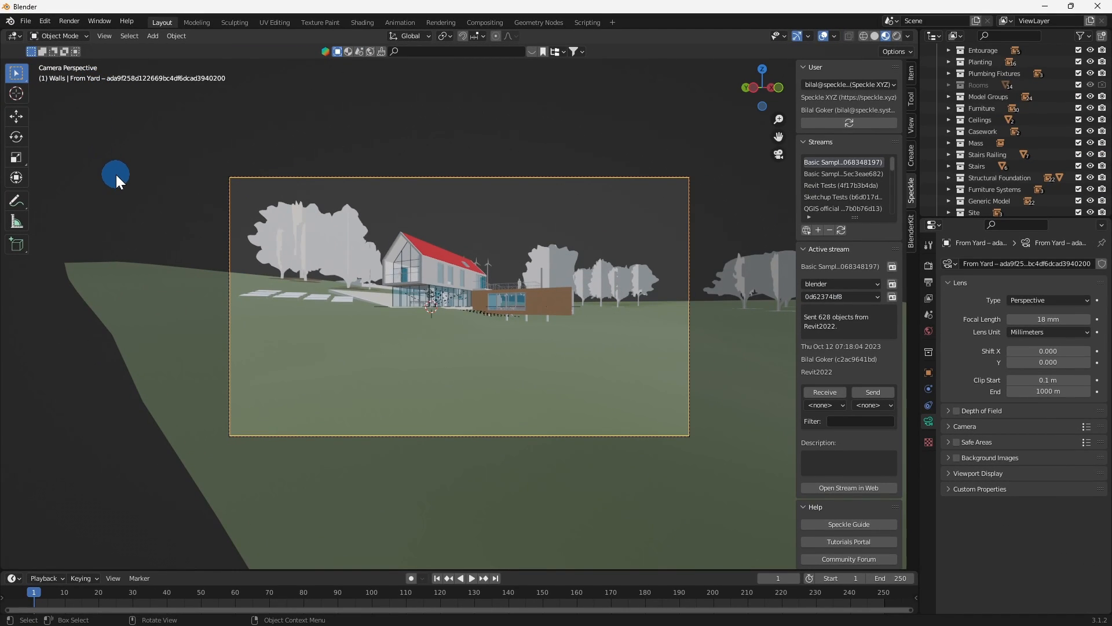
- Switch to Revit and open the From Yard 3D view to compare it with the Blender camera view
click(115, 175)
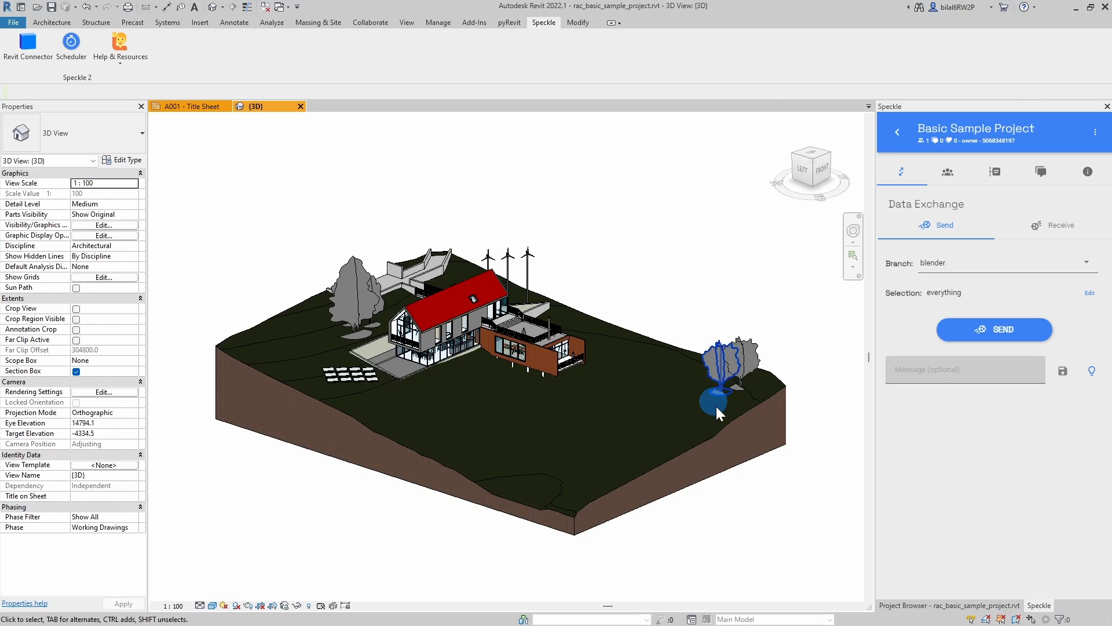
click(921, 605)
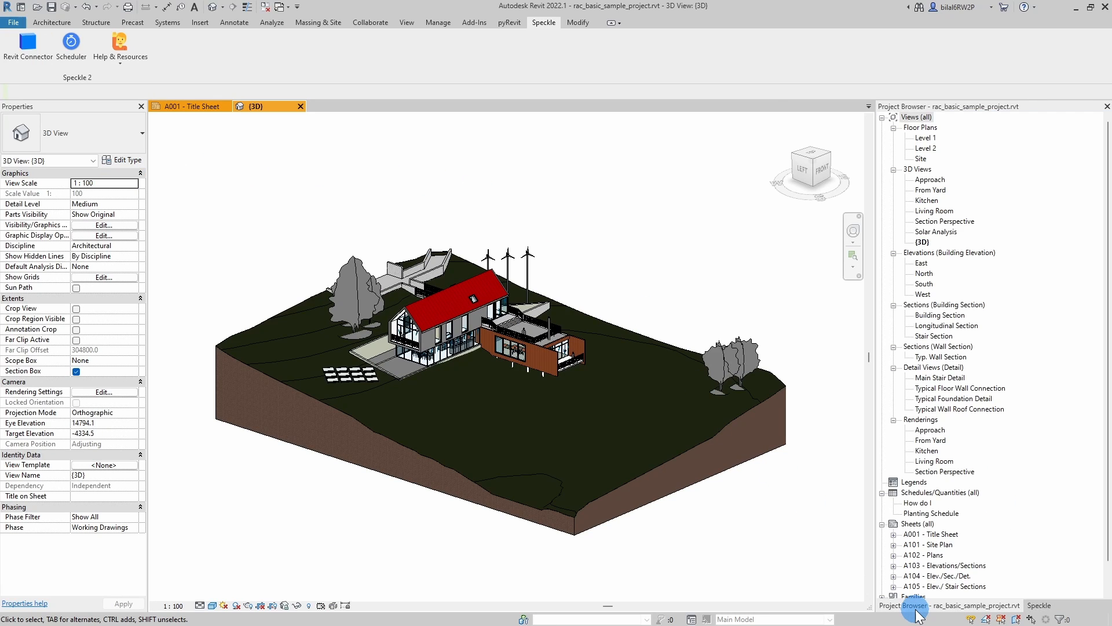
scroll(926, 428, down, 2)
scroll(919, 483, up, 1)
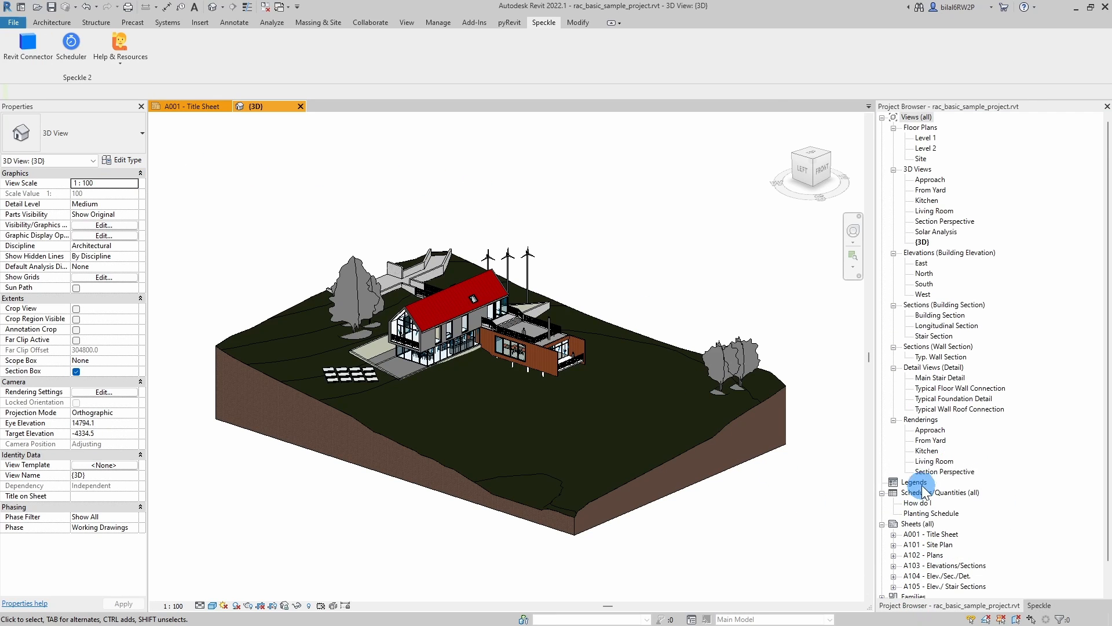
click(927, 190)
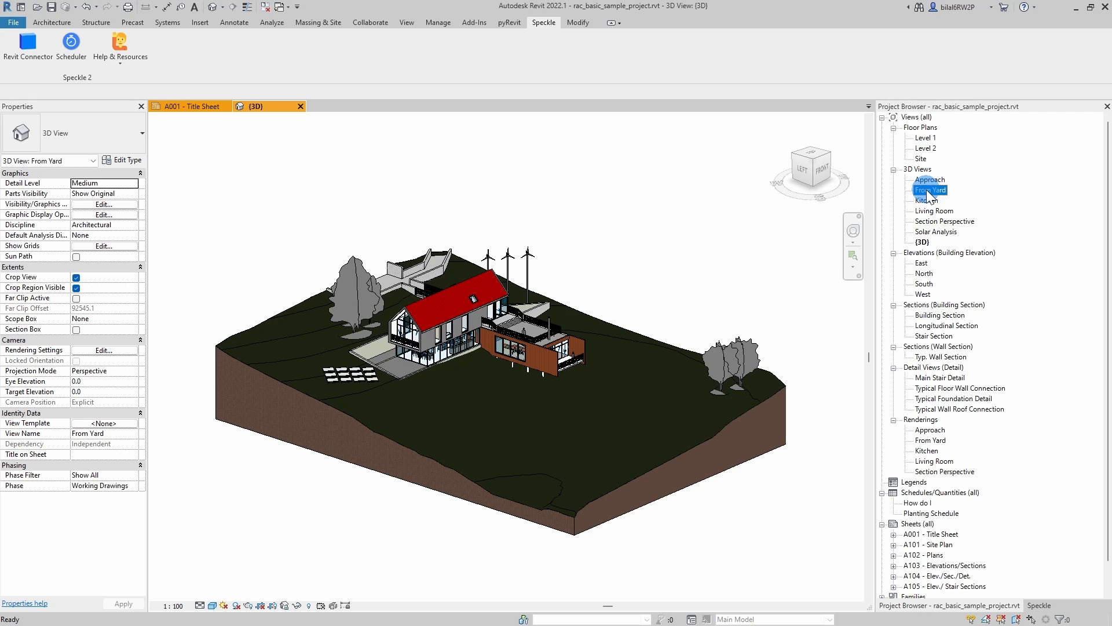
double_click(926, 189)
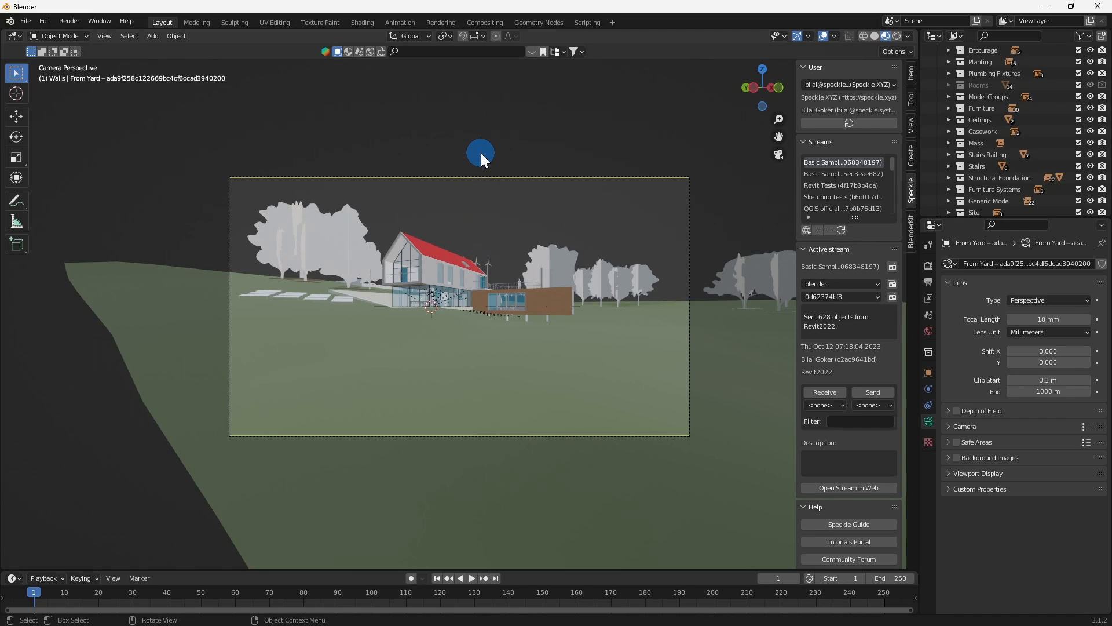
- Switch back to Blender, leave the camera view and look over the whole model from outside
middle_drag(482, 148, 485, 182)
scroll(485, 183, down, 6)
middle_drag(478, 315, 450, 353)
scroll(494, 281, up, 4)
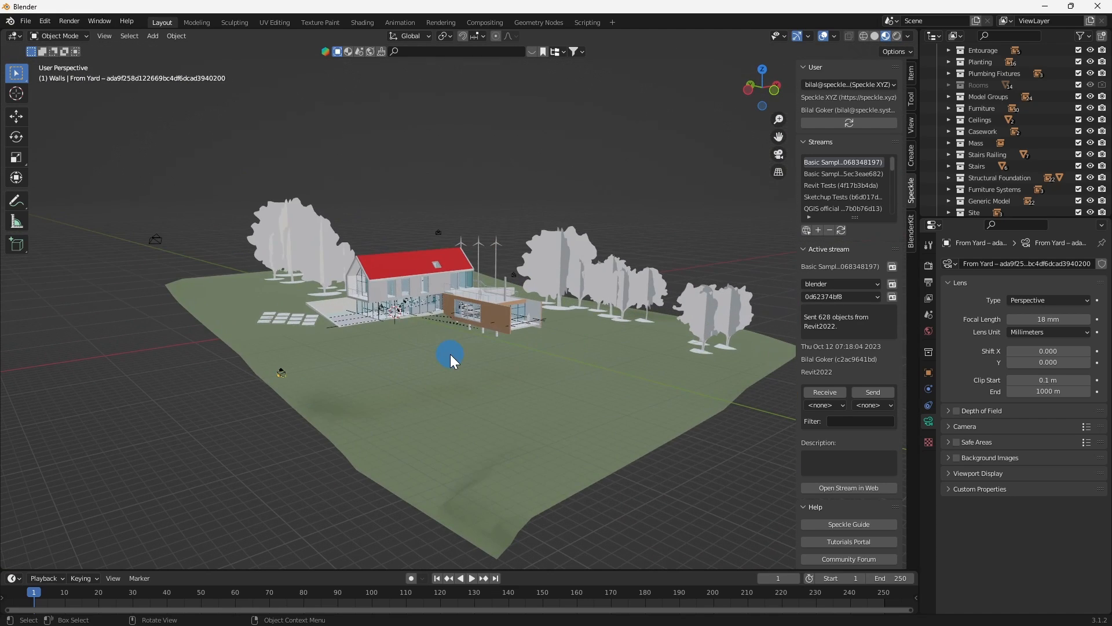
scroll(450, 353, up, 2)
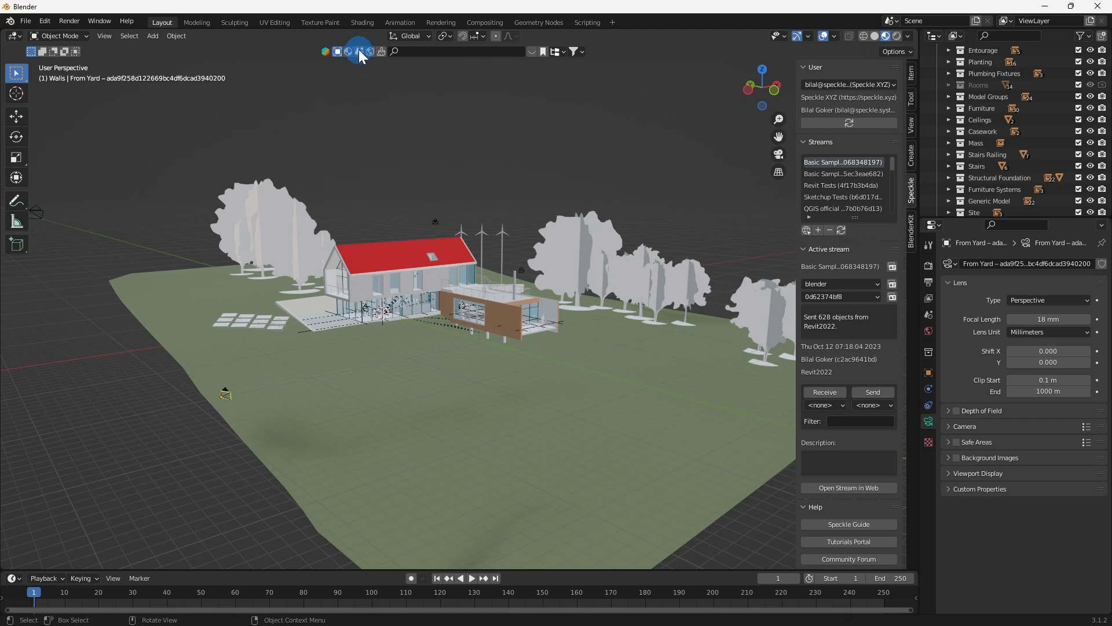
- Switch to the Shading workspace and select the Principled BSDF node of the terrain's Grass material
click(361, 26)
scroll(597, 245, down, 9)
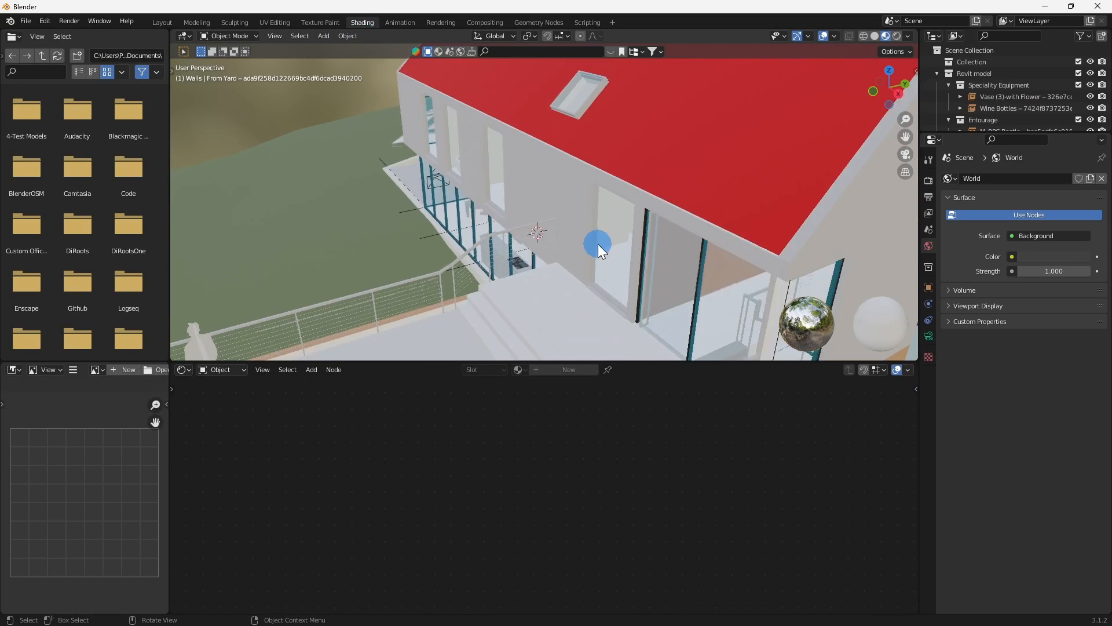
mouse_move(473, 252)
middle_down()
mouse_move(603, 228)
mouse_move(641, 245)
mouse_move(583, 223)
mouse_move(555, 248)
middle_up()
click(555, 285)
click(496, 399)
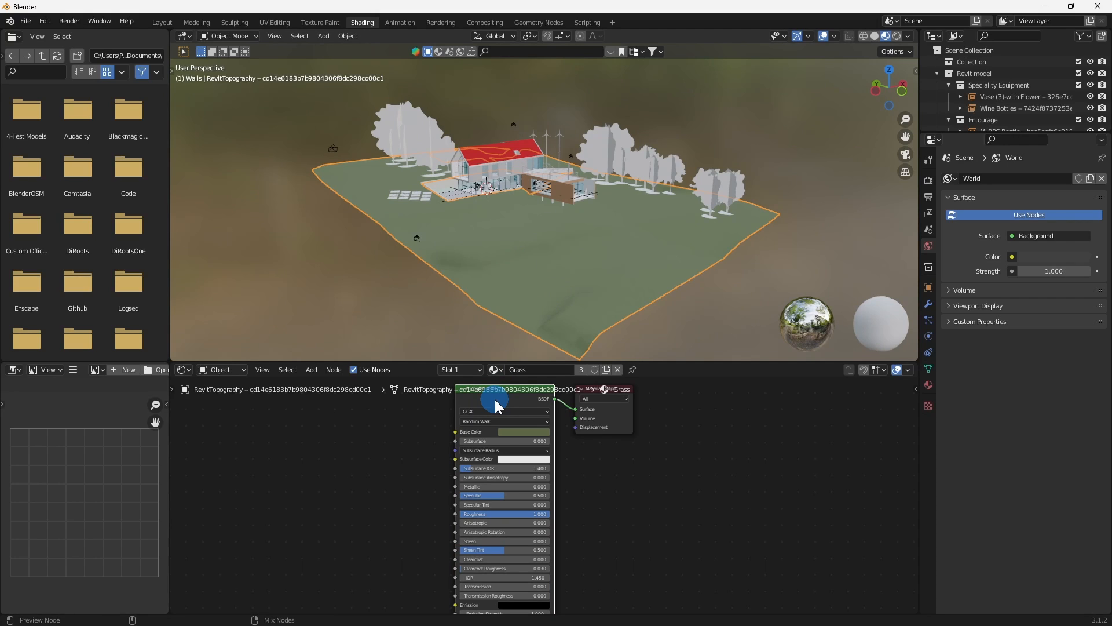
- Load the grass_lawn_tkynejer 2K maps from Albedo to Roughness into the Grass material with Principled Texture Setup, check the terrain and deselect it
key(ctrl+shift+t)
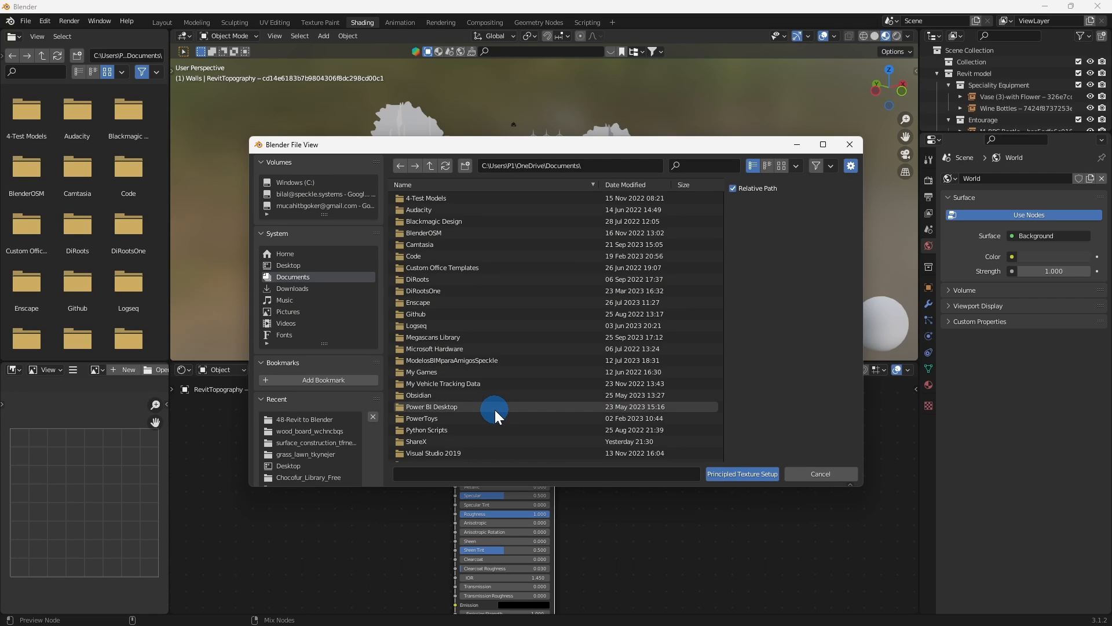
click(307, 455)
click(456, 234)
shift+click(484, 291)
click(742, 473)
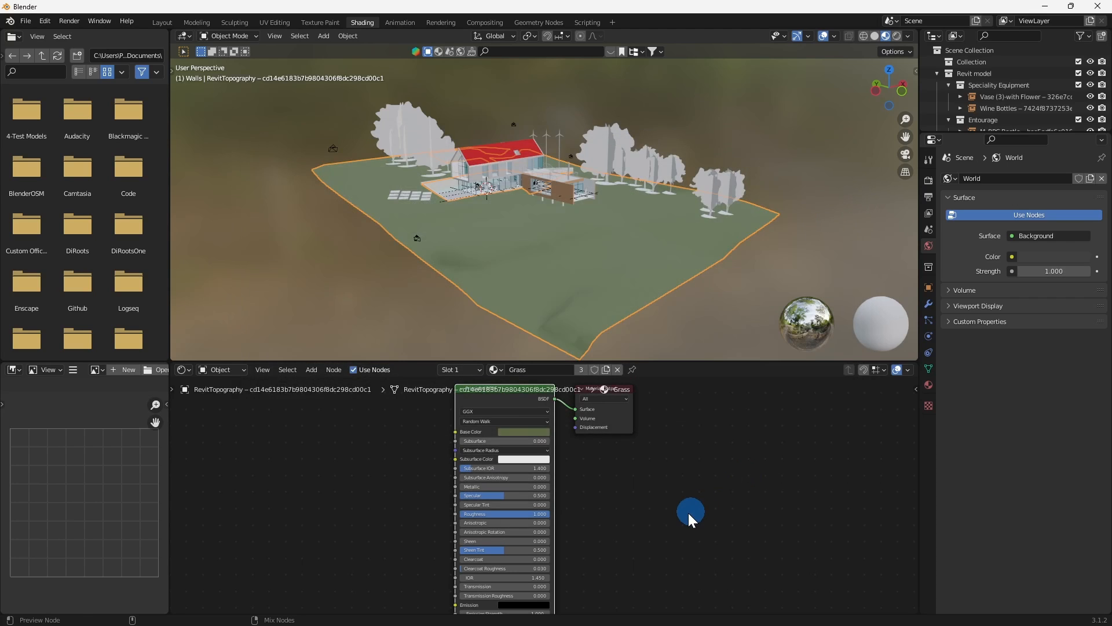
middle_drag(500, 259, 515, 286)
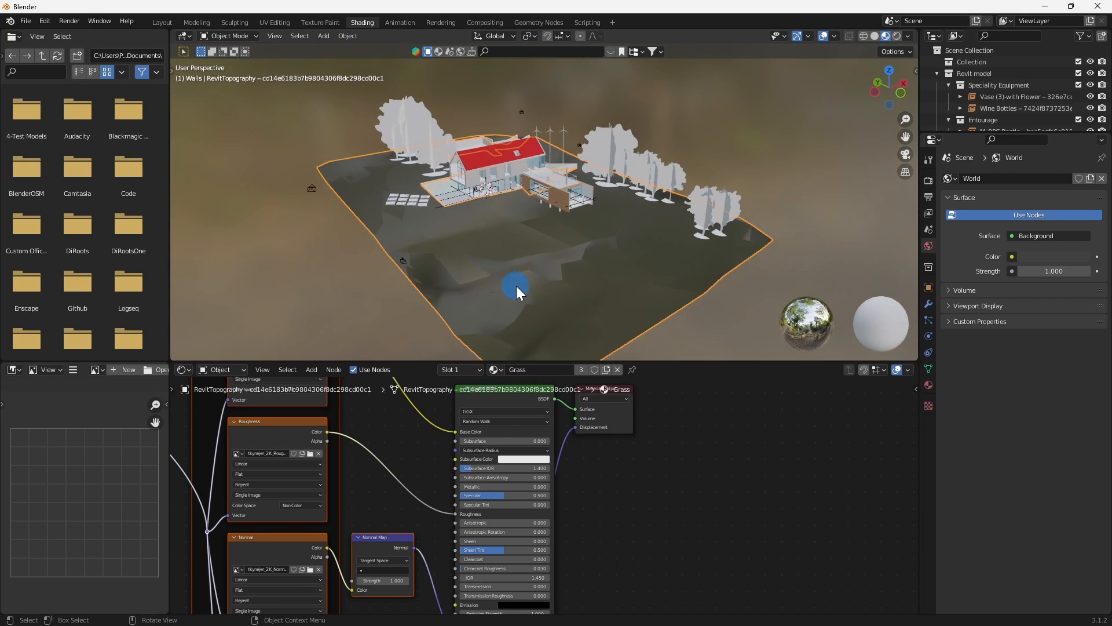
scroll(515, 286, up, 3)
scroll(498, 256, down, 5)
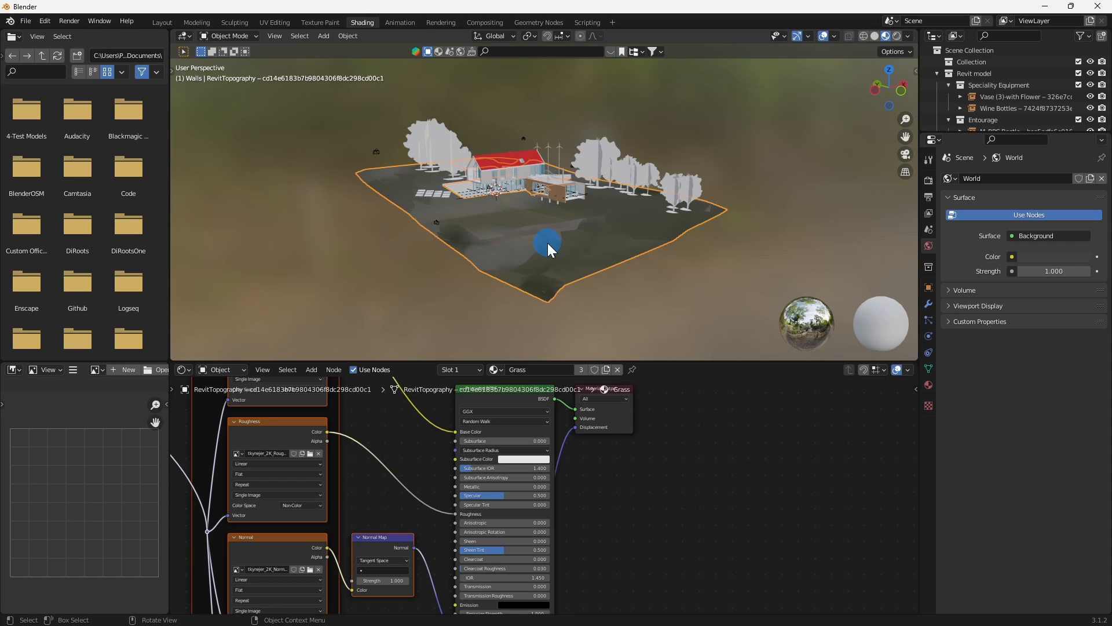
click(516, 117)
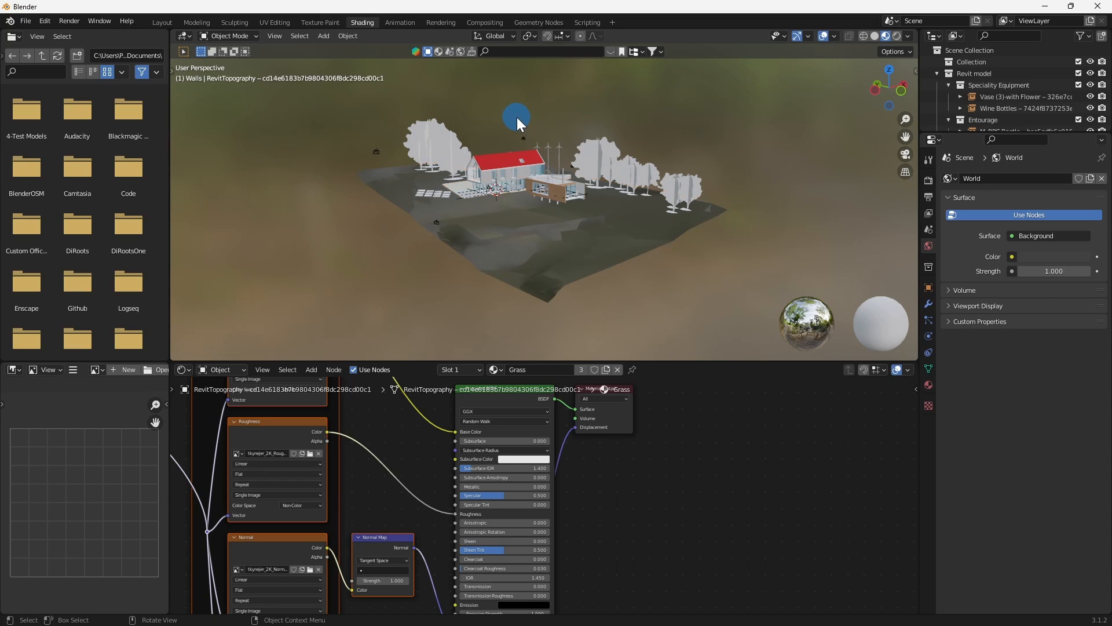
- In Edit Mode, pick a red face of the main roof and select its Roofing - Metal Standing Seam material's Principled BSDF node
scroll(495, 159, up, 3)
middle_drag(494, 159, 551, 235)
scroll(514, 193, up, 4)
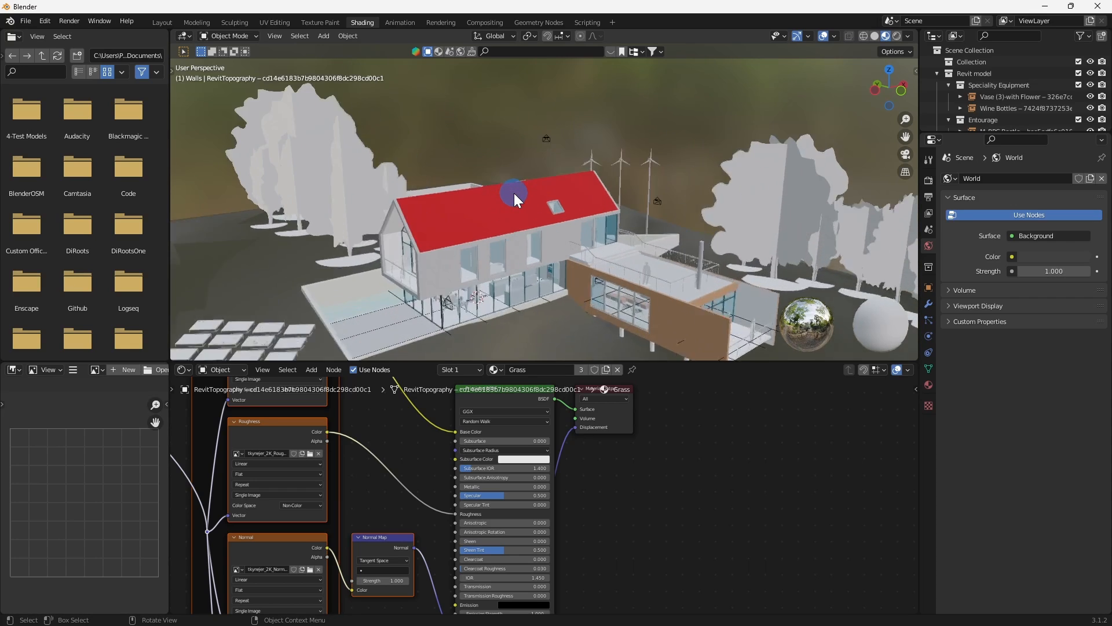
click(483, 213)
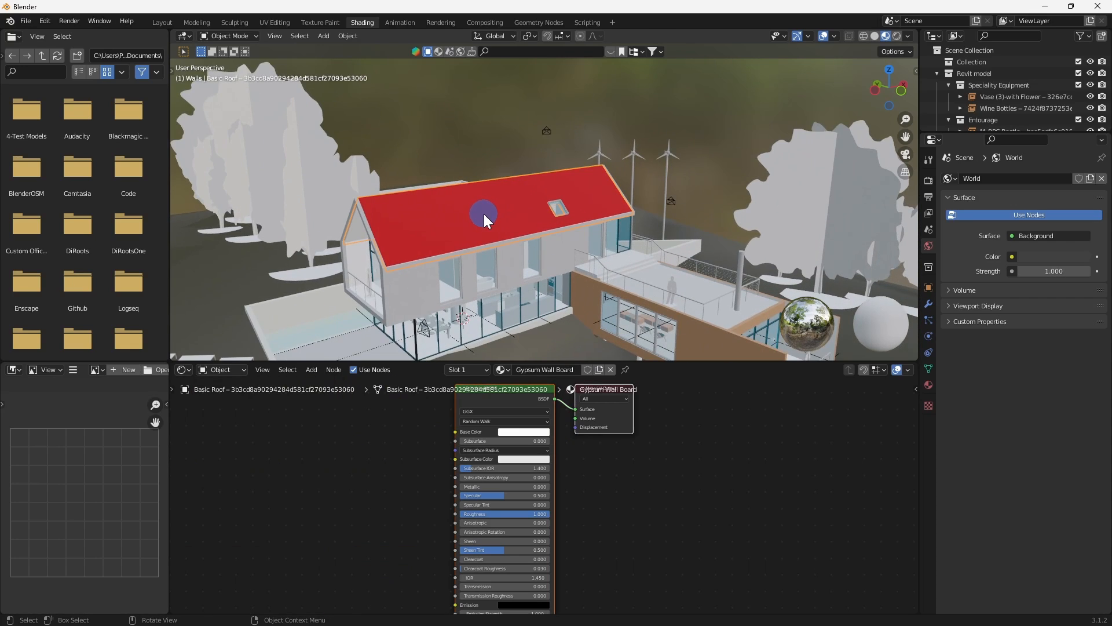
key(Tab)
click(448, 218)
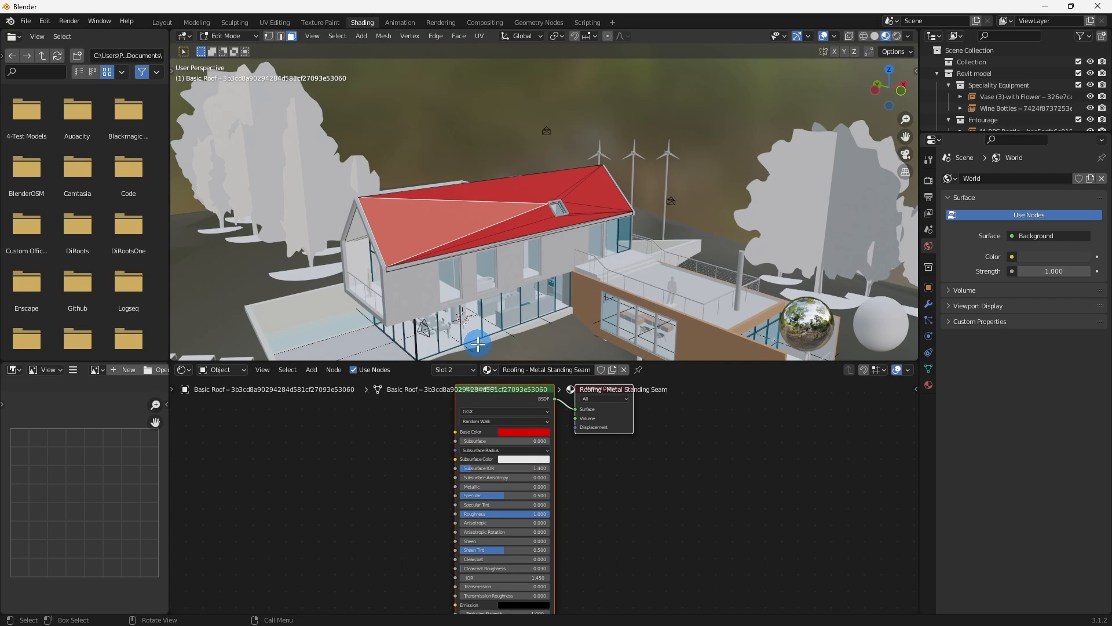
click(499, 402)
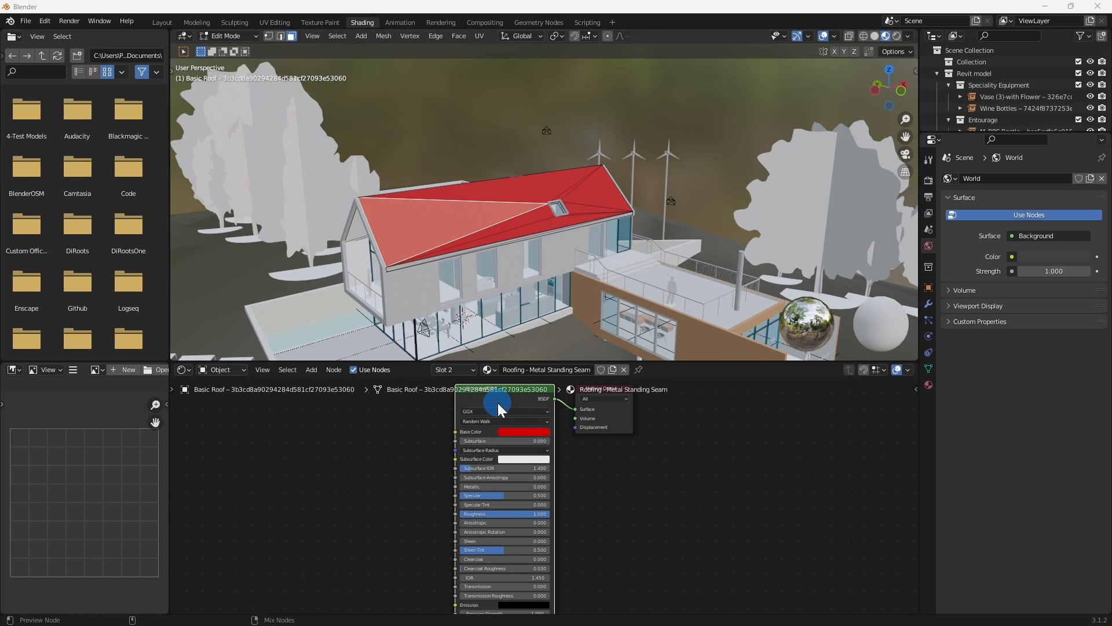
- Load the surface_construction_tfmeges 2K maps from Albedo to Roughness into the roofing material with Principled Texture Setup, and return to Object Mode
key(ctrl+shift+t)
click(327, 456)
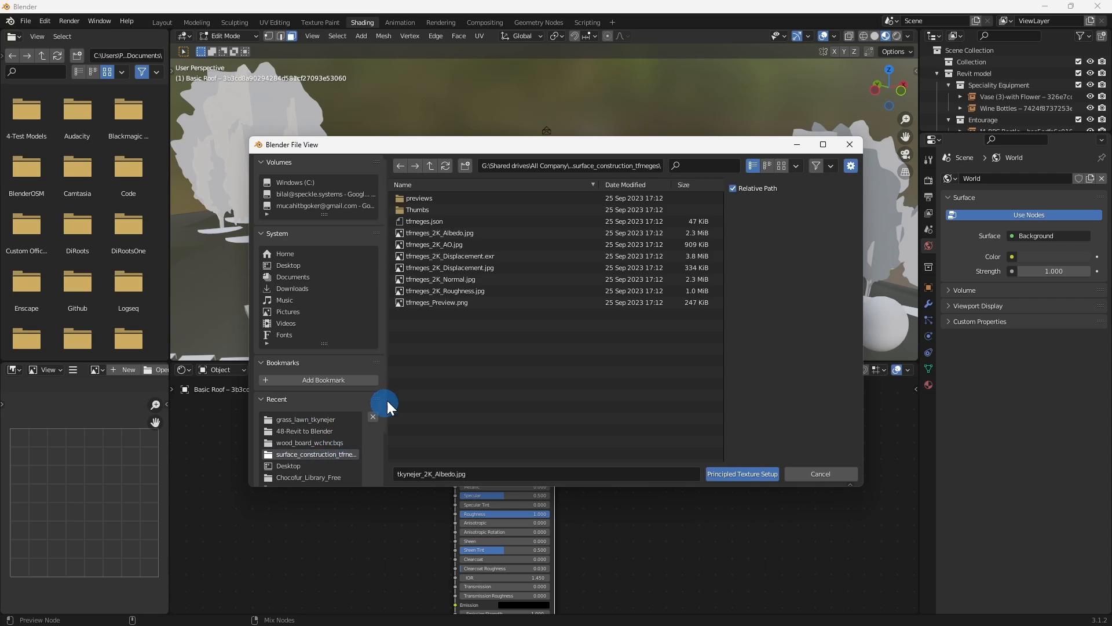
click(454, 234)
shift+click(475, 290)
click(739, 470)
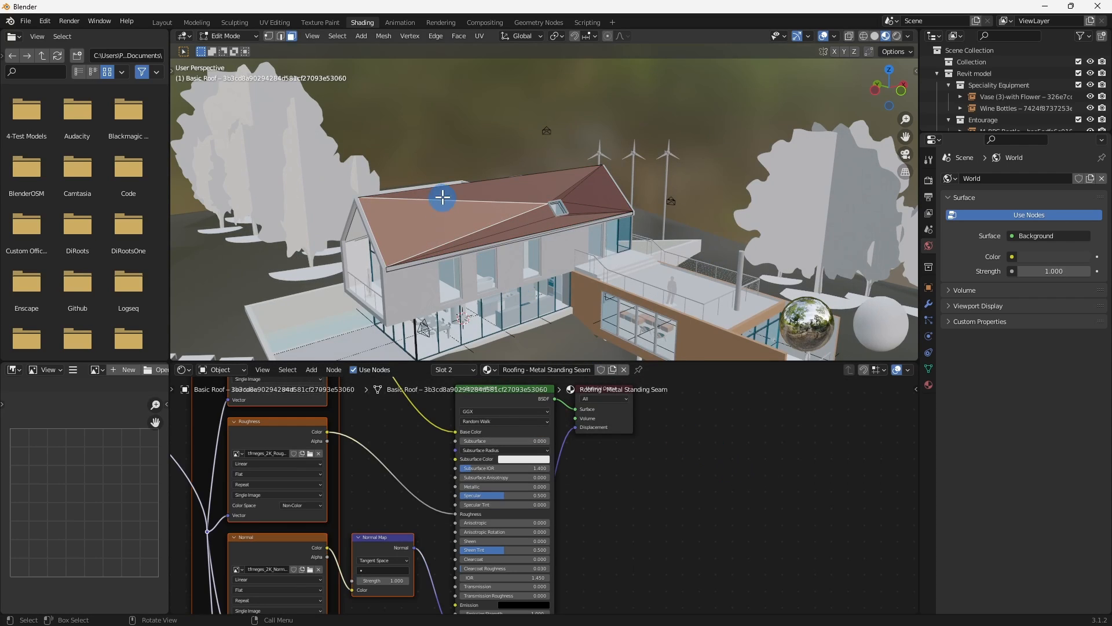
key(Tab)
scroll(507, 148, down, 5)
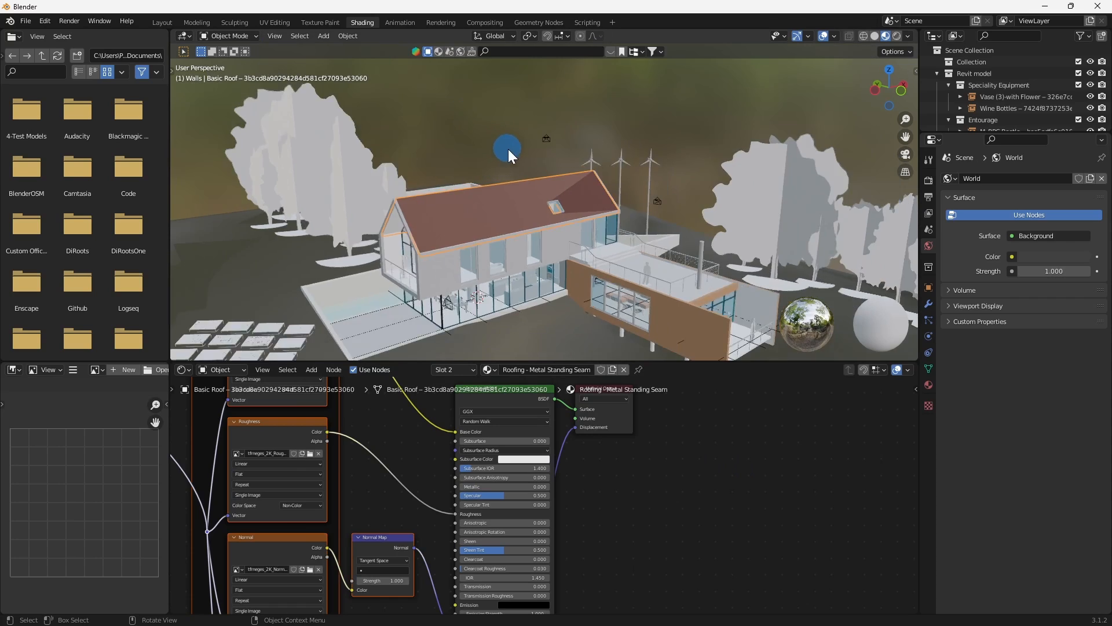
- Apply the wood_board_wchncbqs 2K maps from Albedo to Roughness to the lower wing wall's Timber Cladding material with Principled Texture Setup
scroll(634, 280, up, 4)
shift+middle_drag(698, 324, 557, 236)
scroll(544, 228, up, 4)
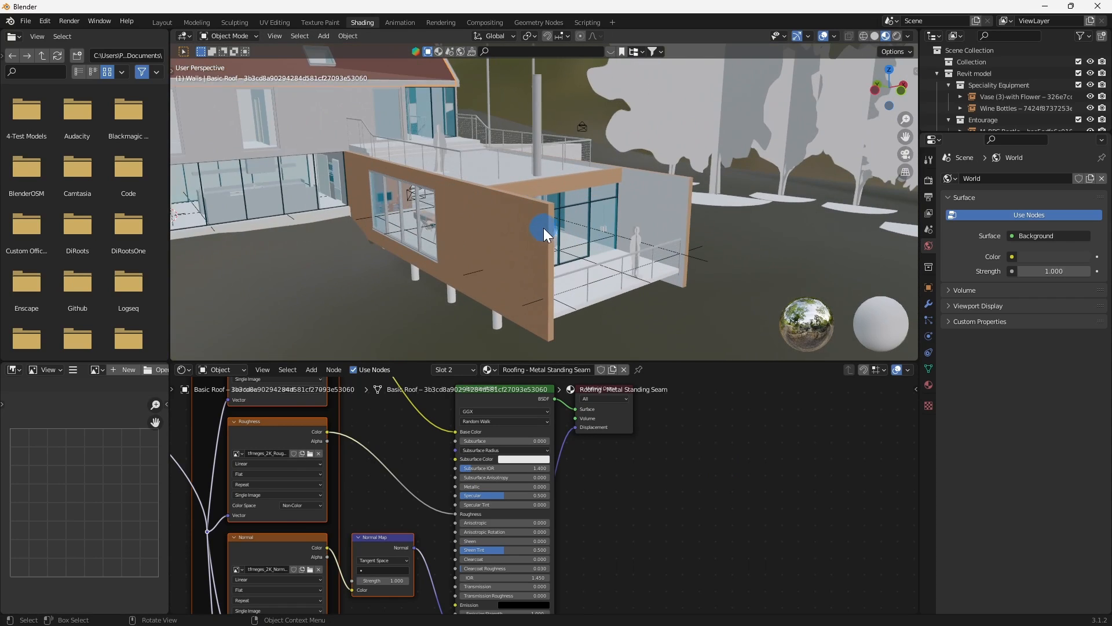
click(526, 230)
click(505, 395)
key(ctrl+shift+t)
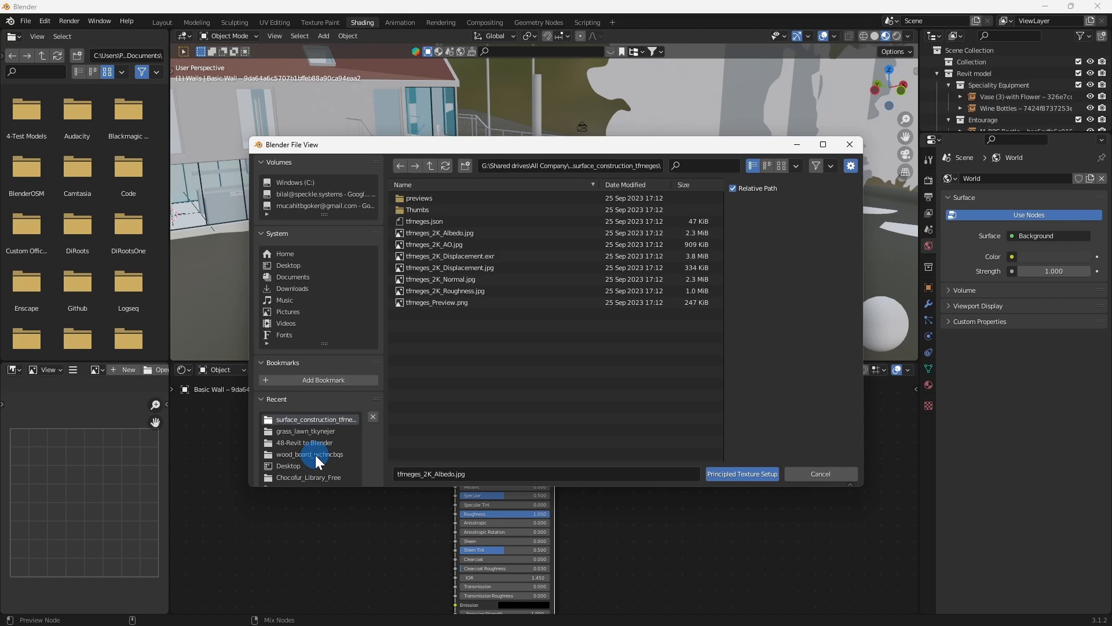
click(315, 454)
click(446, 233)
shift+click(457, 290)
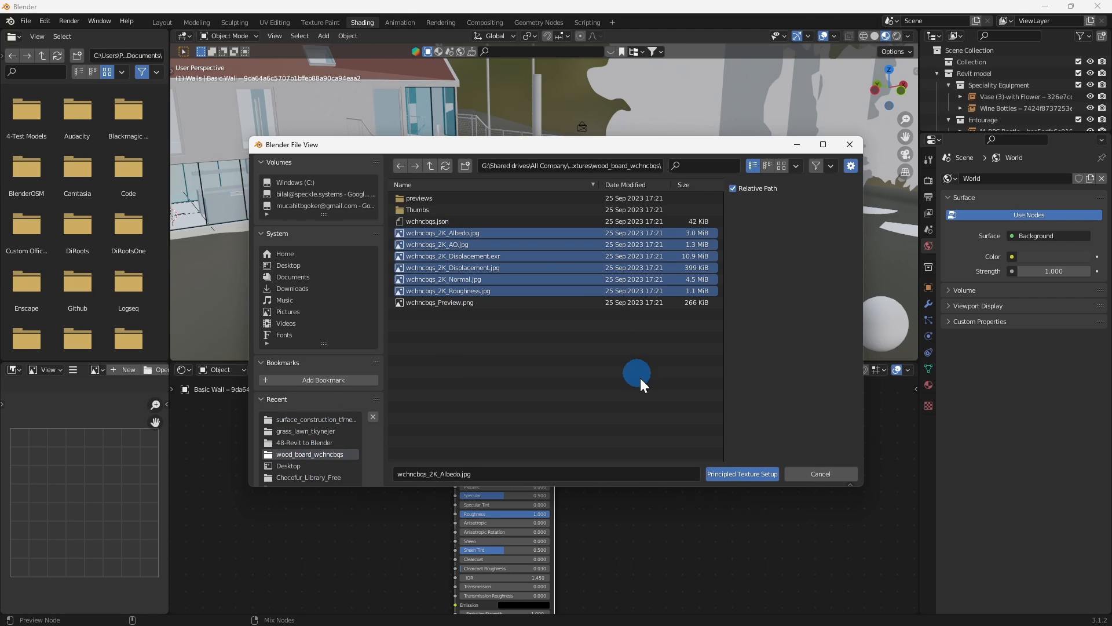
click(731, 474)
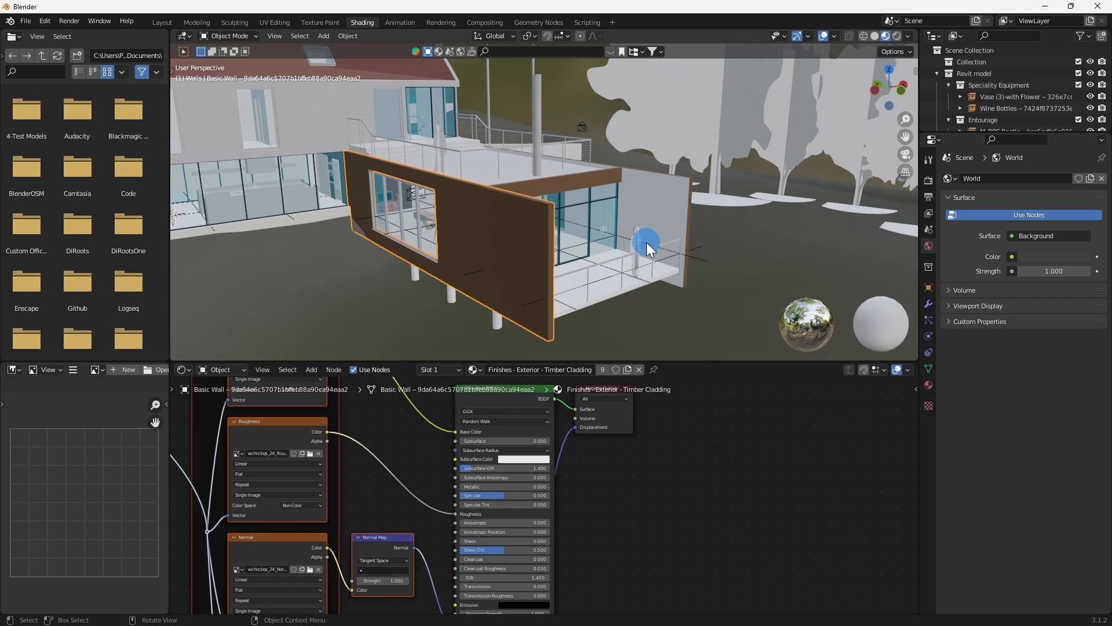
scroll(632, 228, down, 10)
middle_drag(608, 263, 590, 242)
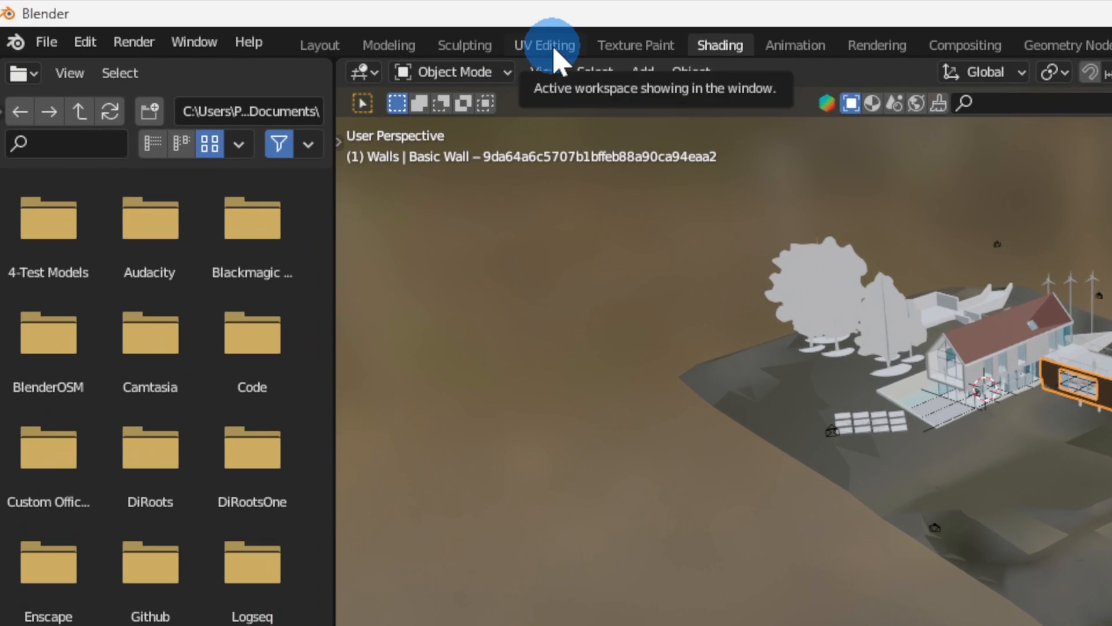
- Switch to the UV Editing workspace, set the 3D viewport to Material Preview shading, and make it slightly wider than the UV editor
click(279, 21)
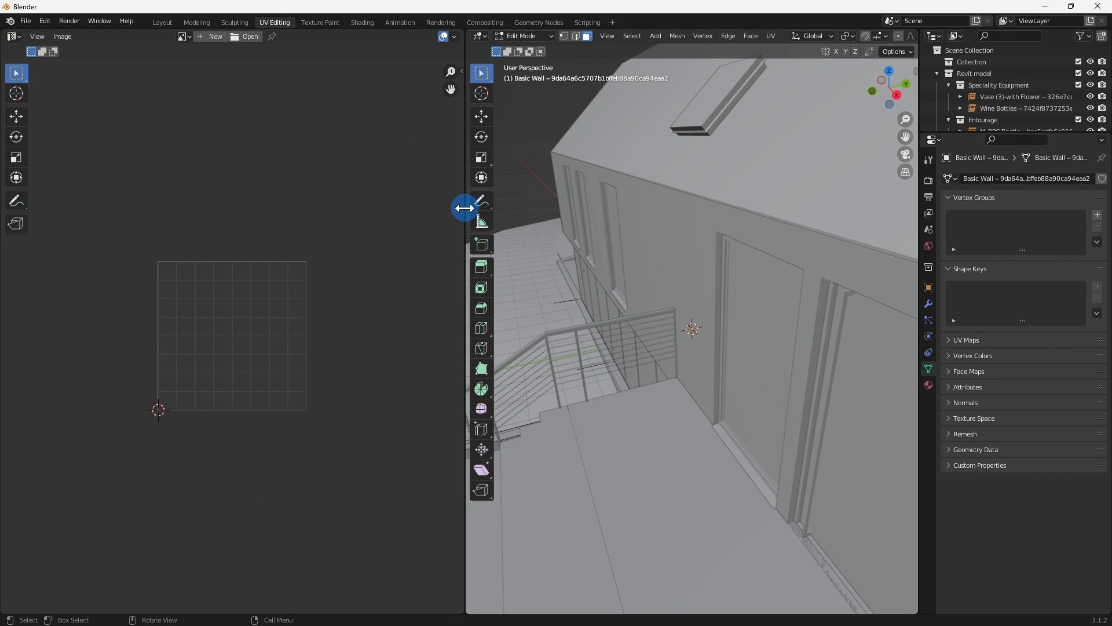
drag(465, 208, 353, 207)
mouse_move(353, 128)
mouse_down()
mouse_move(280, 134)
mouse_move(280, 102)
mouse_up()
click(886, 36)
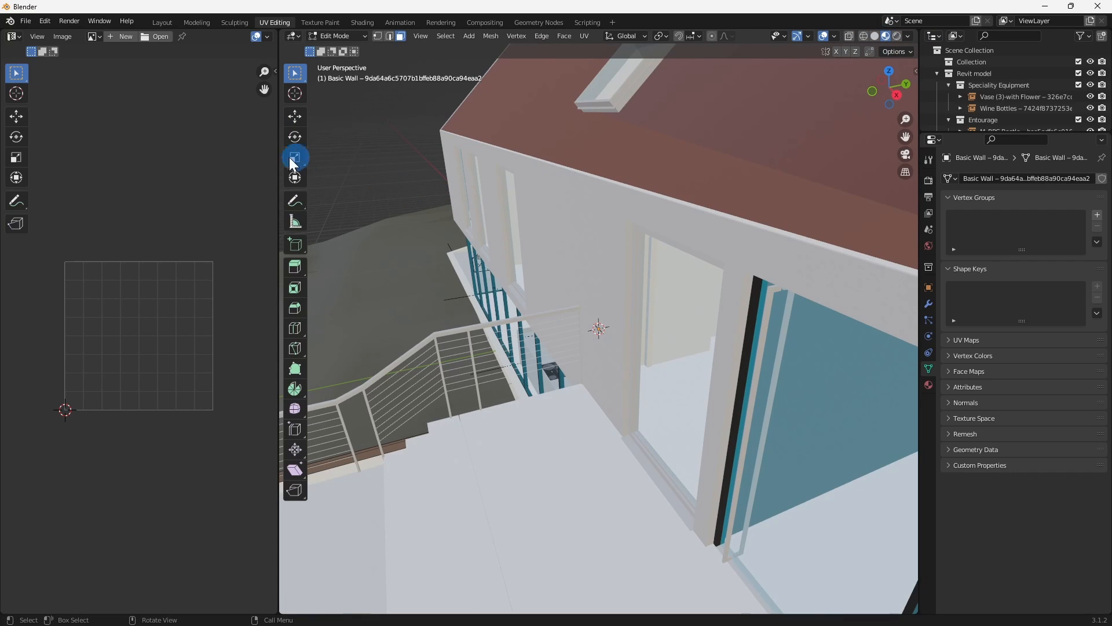
drag(279, 159, 433, 171)
- Select the terrain instead of the wall and unwrap its whole mesh in Edit Mode with Smart UV Project
scroll(655, 359, down, 10)
middle_drag(653, 384, 722, 362)
scroll(645, 370, up, 2)
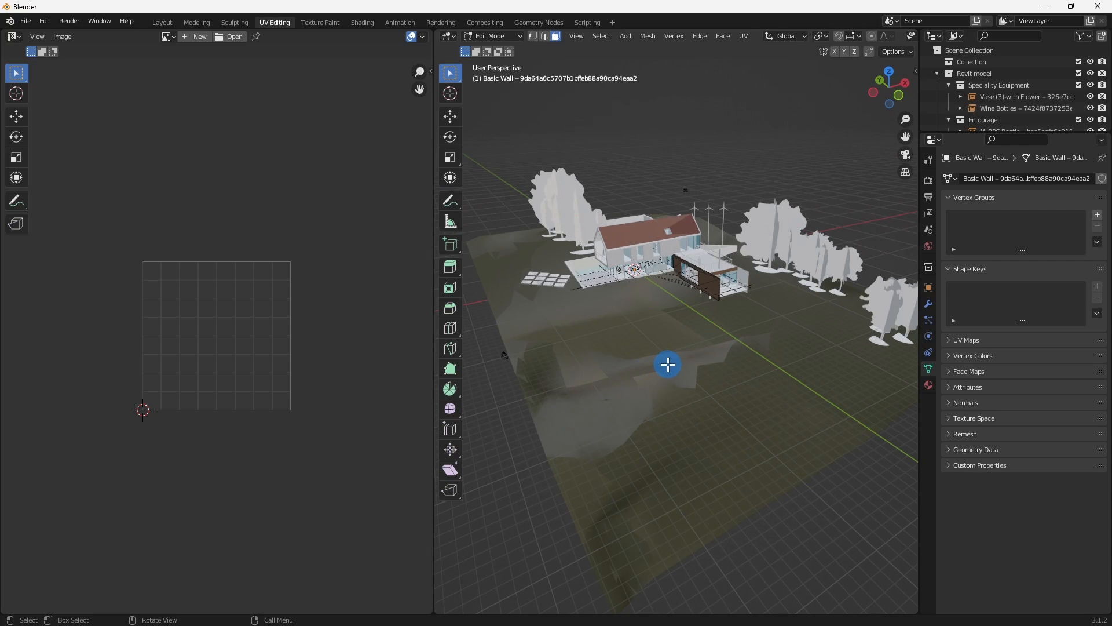
key(Tab)
click(664, 320)
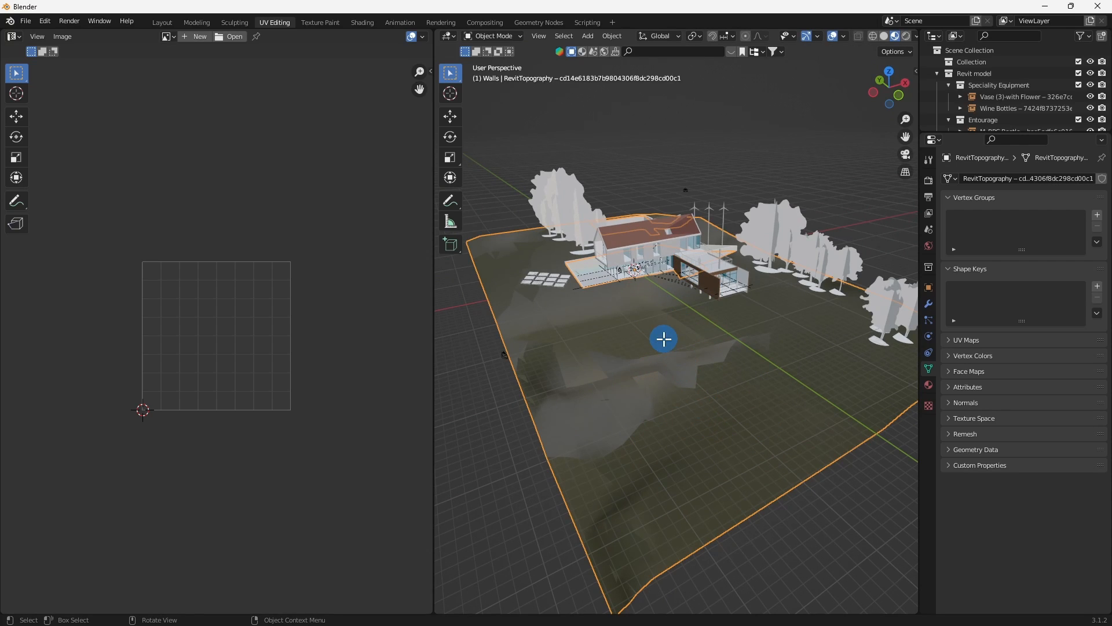
key(Tab)
click(685, 328)
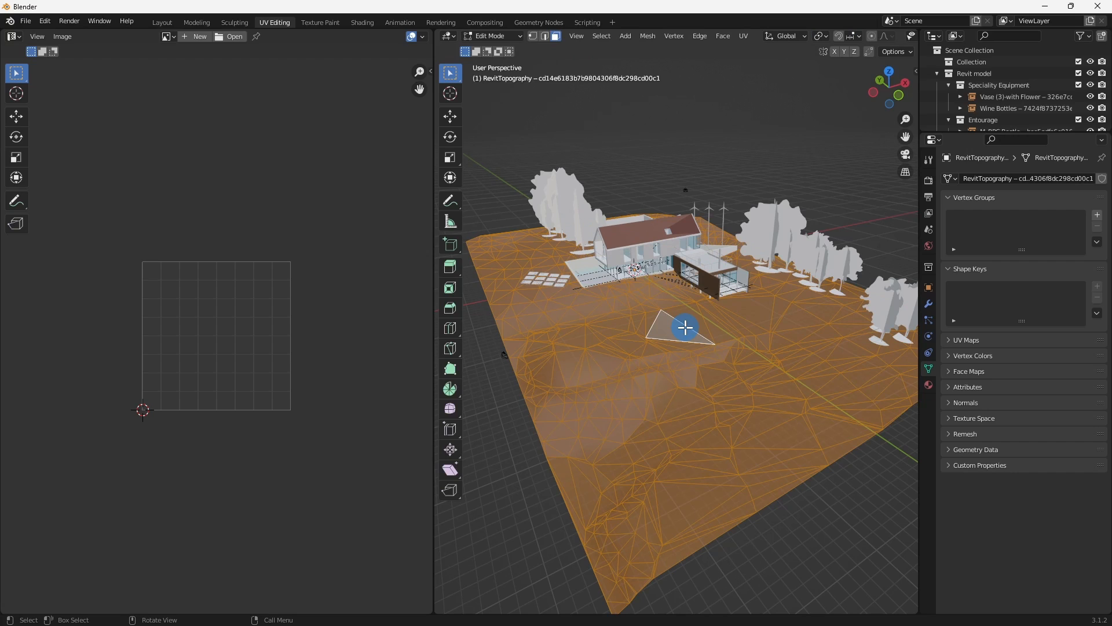
click(743, 36)
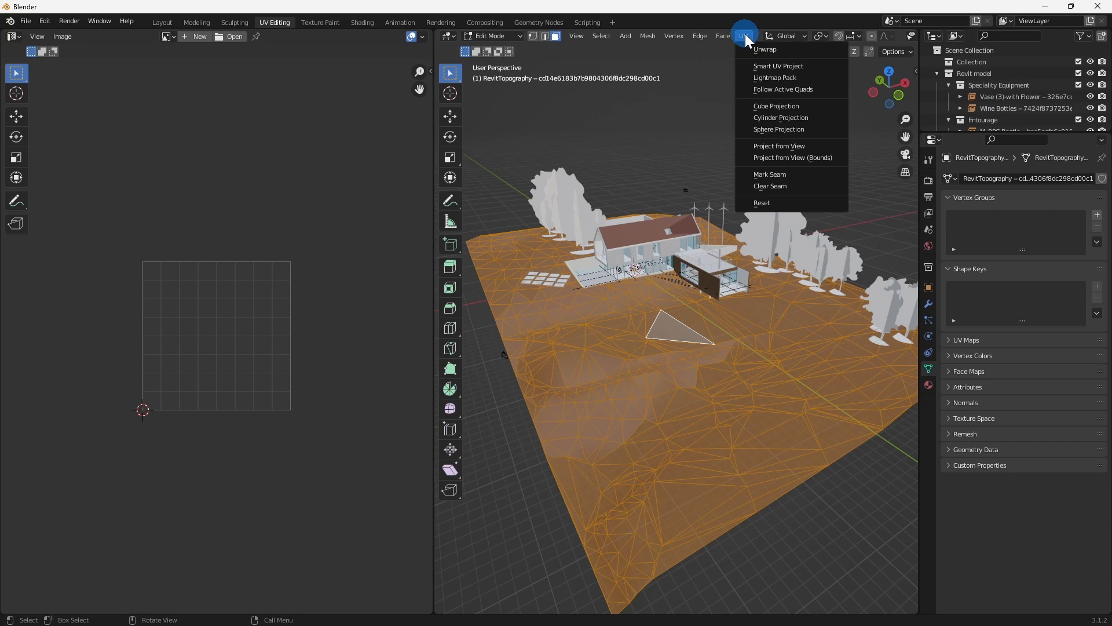
click(765, 69)
click(763, 163)
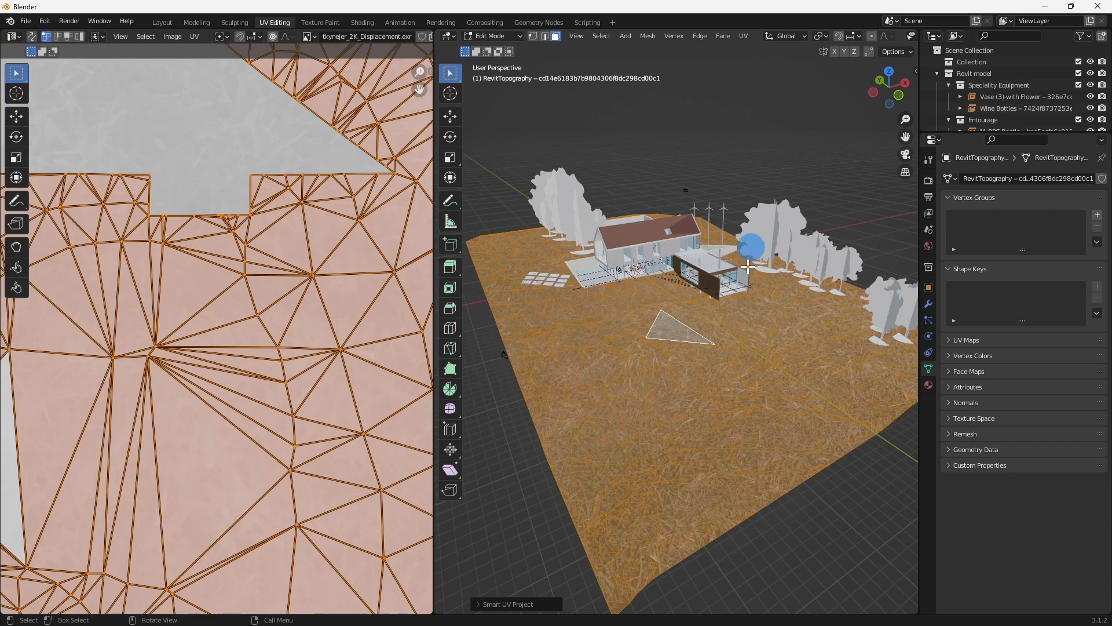
middle_drag(773, 362, 690, 362)
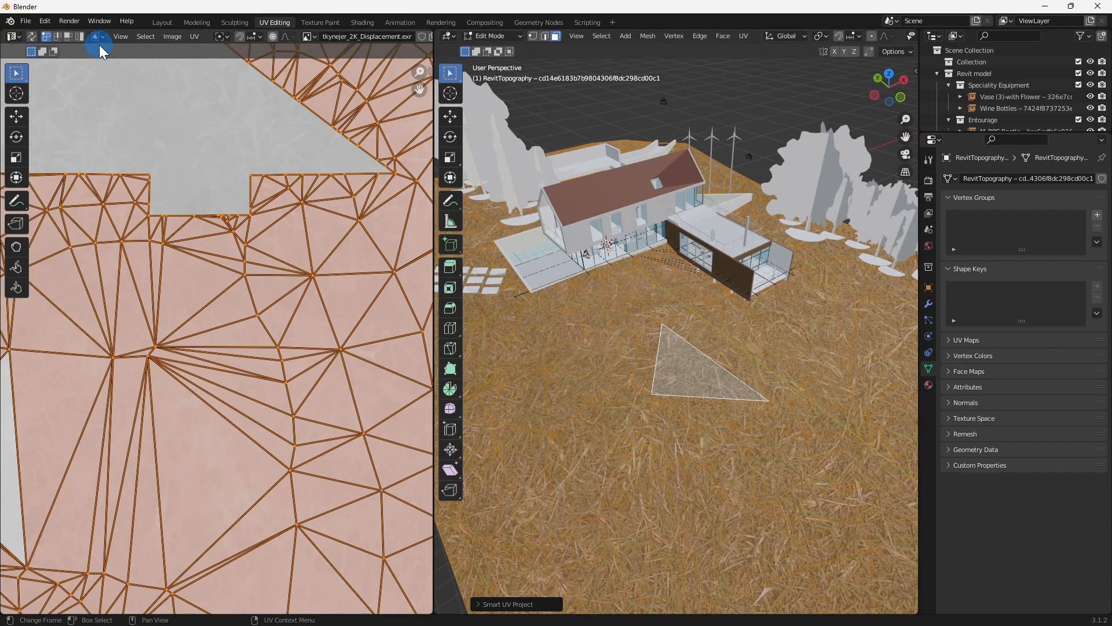
- Display tkynejer_2K_Albedo.jpg behind the terrain's UVs and frame the image in the UV editor
double_click(324, 38)
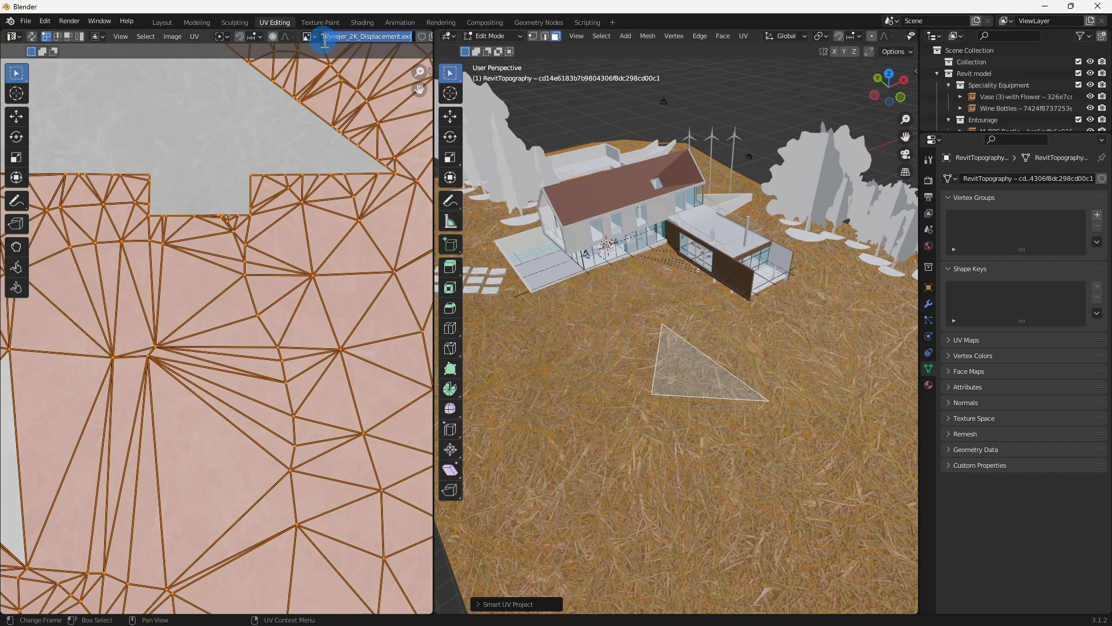
click(308, 37)
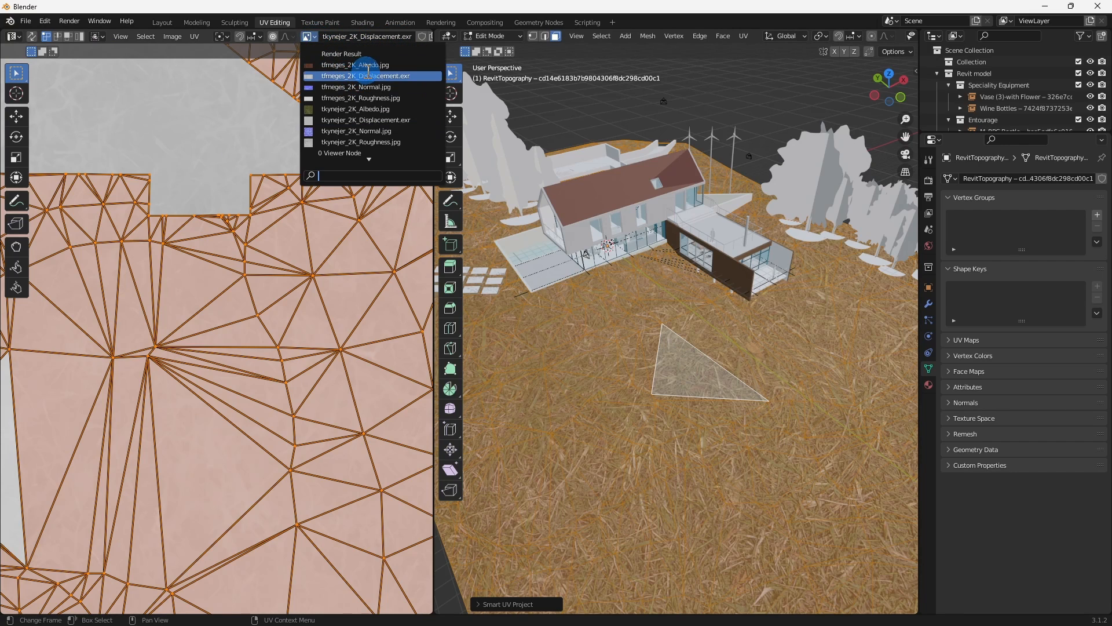
click(359, 81)
key(Home)
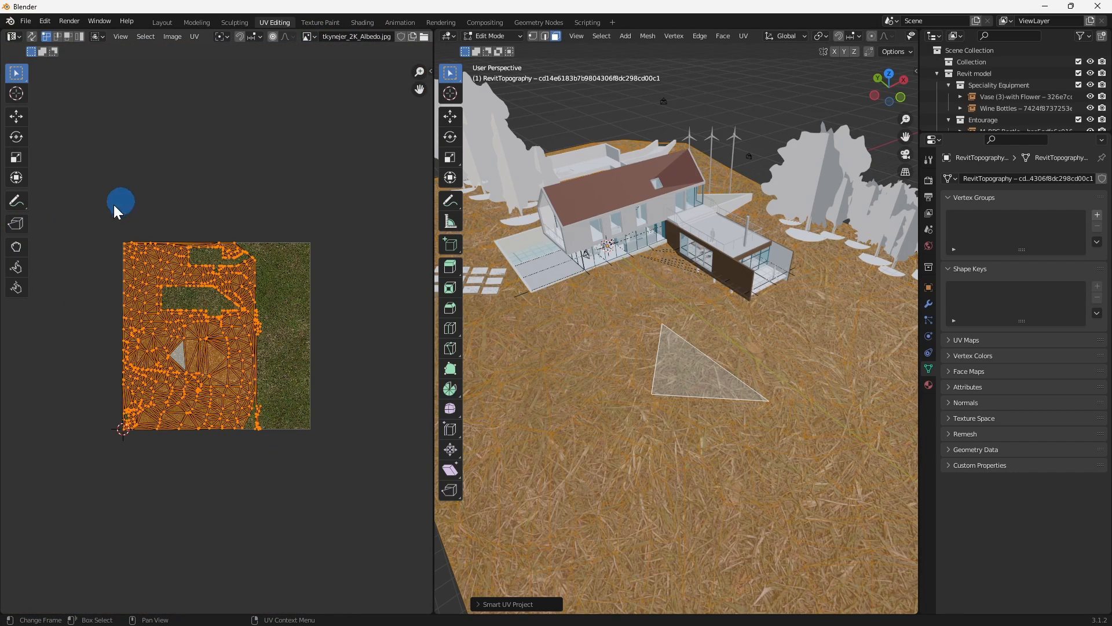
scroll(220, 357, down, 2)
scroll(208, 352, up, 5)
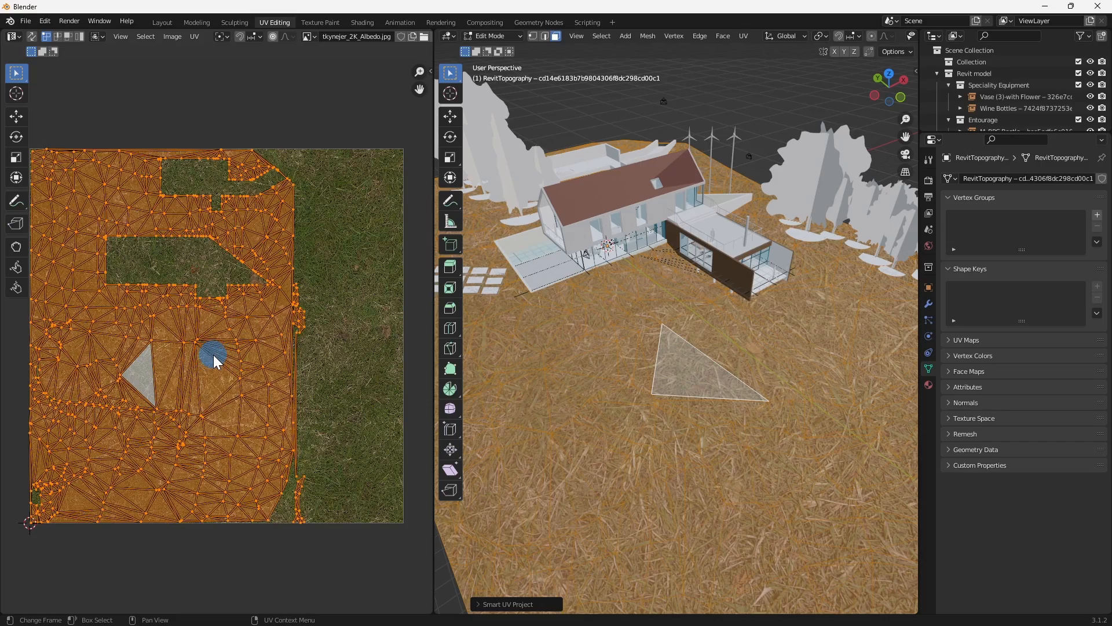
- Scale the terrain's UVs up far beyond the image bounds, check the grass up close, and return to Object Mode
scroll(214, 359, down, 4)
key(s)
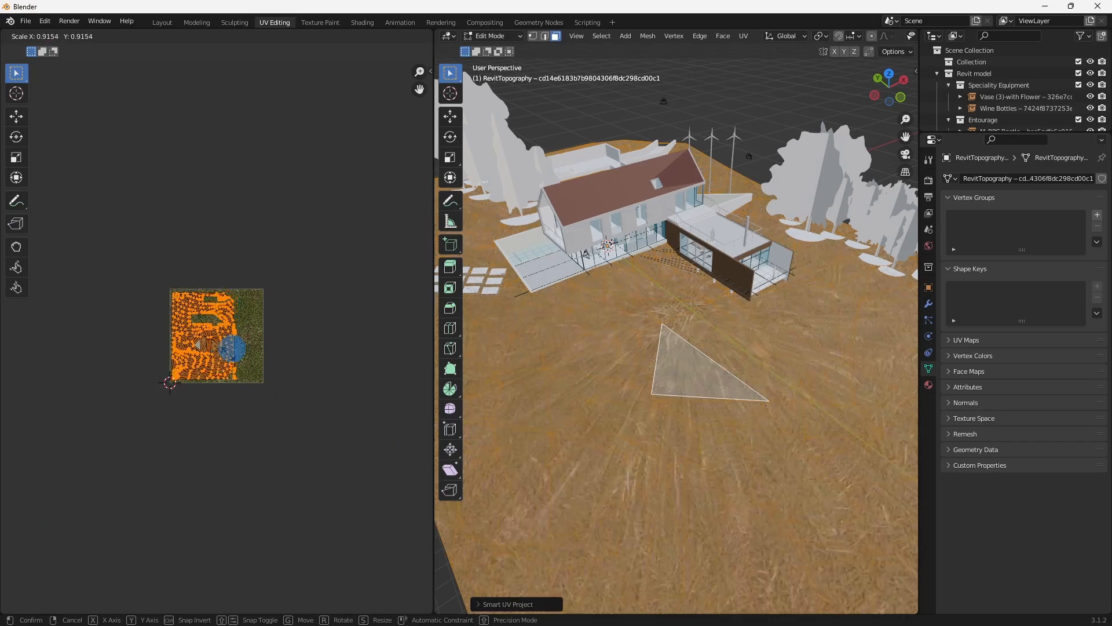
click(367, 163)
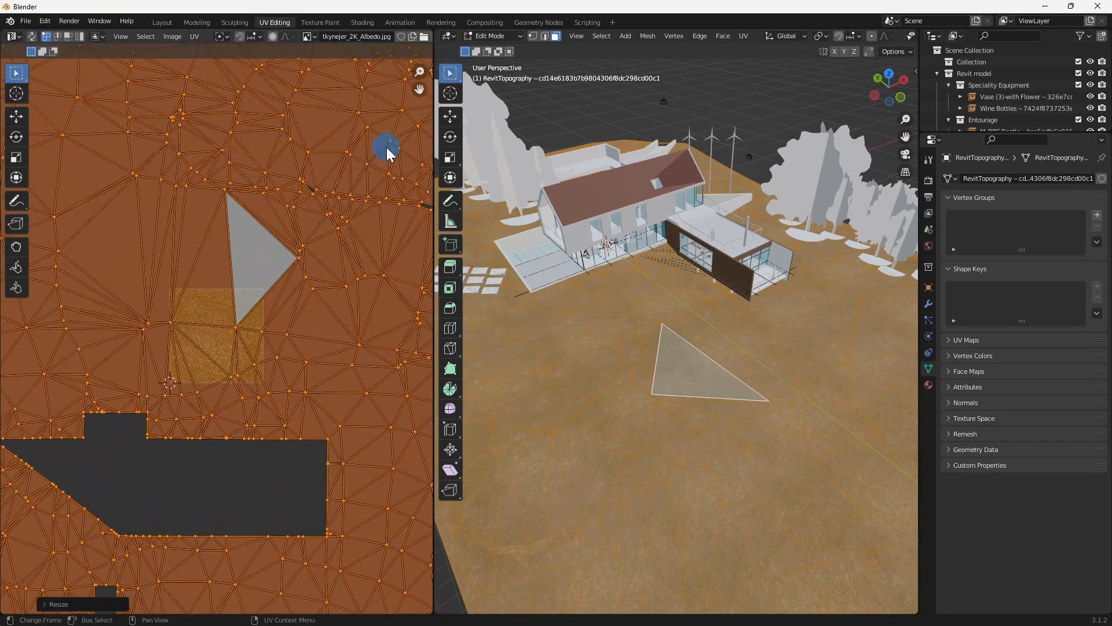
scroll(690, 424, down, 6)
click(807, 482)
scroll(787, 444, up, 8)
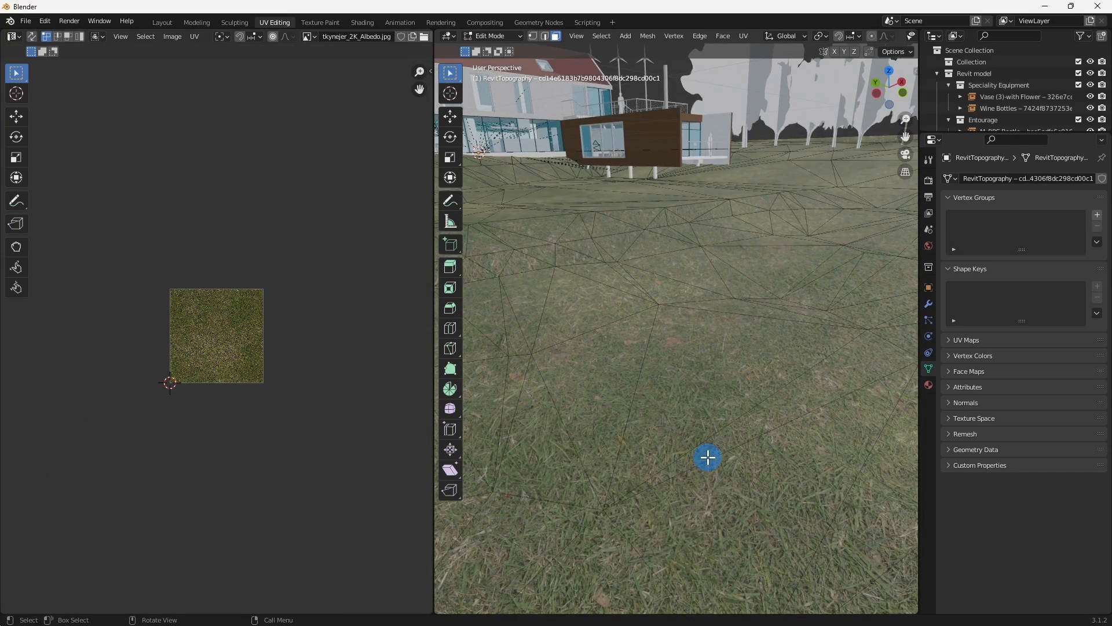
scroll(707, 454, down, 8)
scroll(643, 271, up, 2)
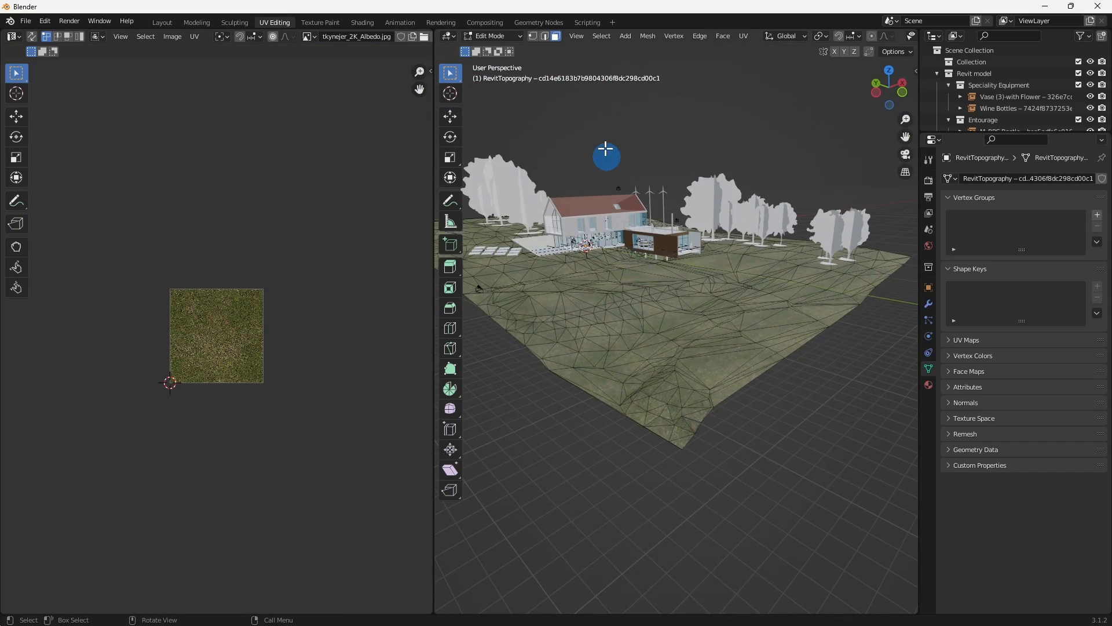
key(Tab)
scroll(643, 335, up, 3)
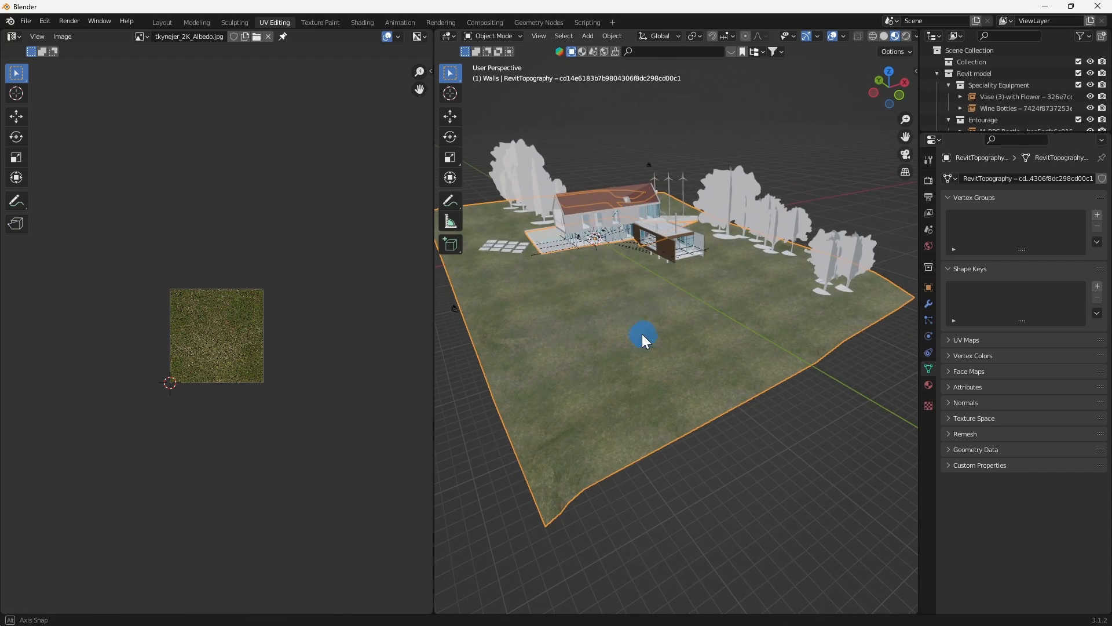
shift+middle_drag(643, 334, 690, 346)
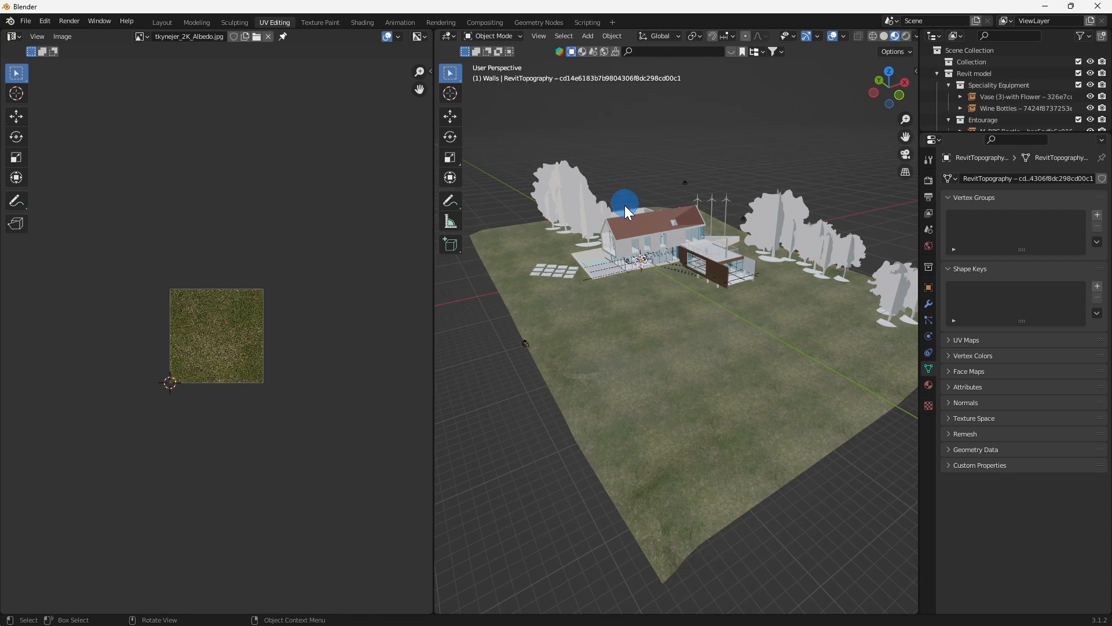
- In Edit Mode on the main roof, pick a red slope face and select all faces sharing its material
scroll(624, 203, up, 5)
middle_drag(624, 209, 647, 352)
scroll(647, 352, up, 2)
click(651, 342)
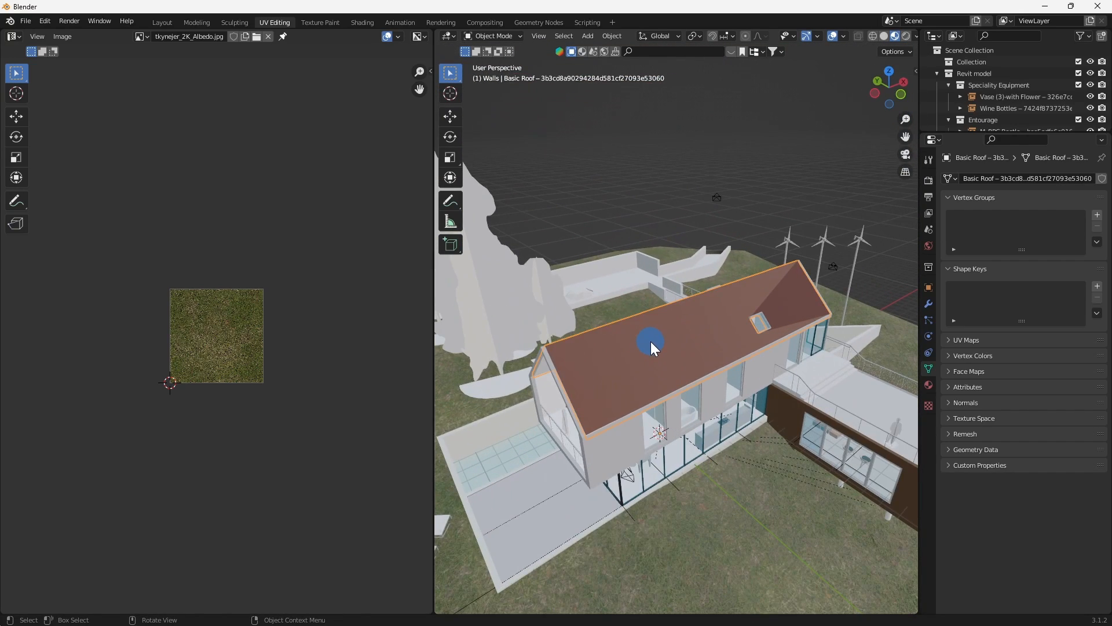
key(Tab)
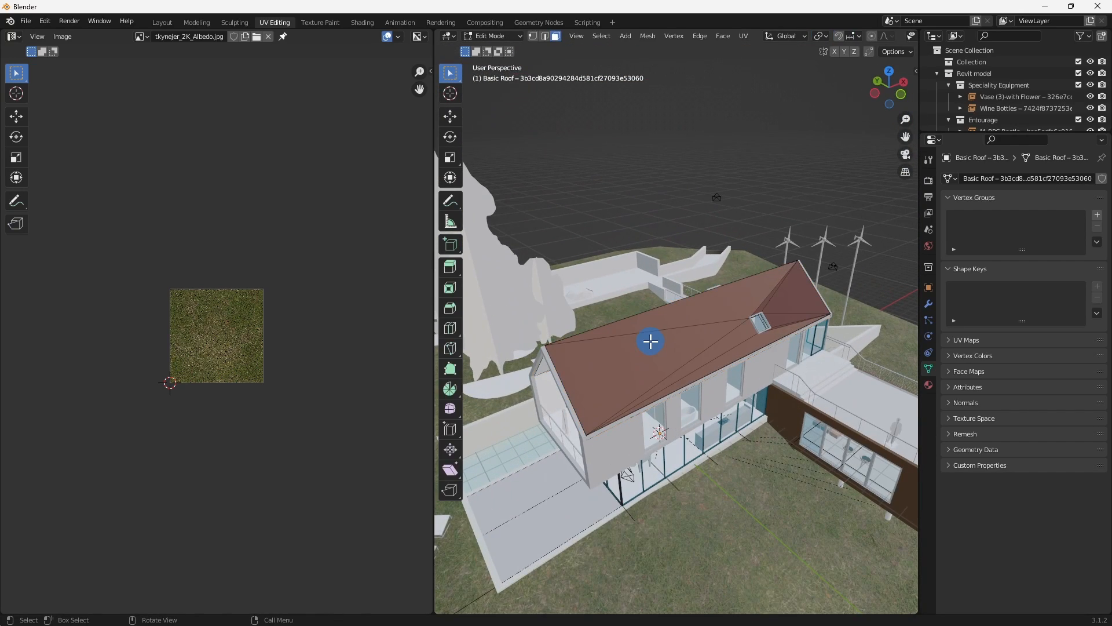
click(628, 360)
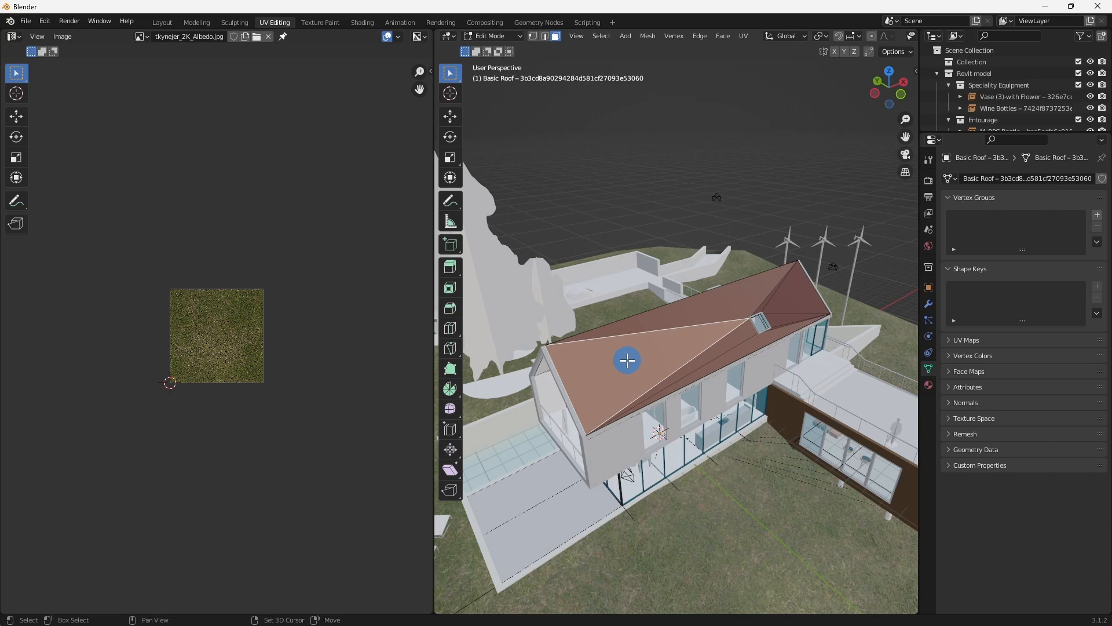
key(shift+g)
click(603, 357)
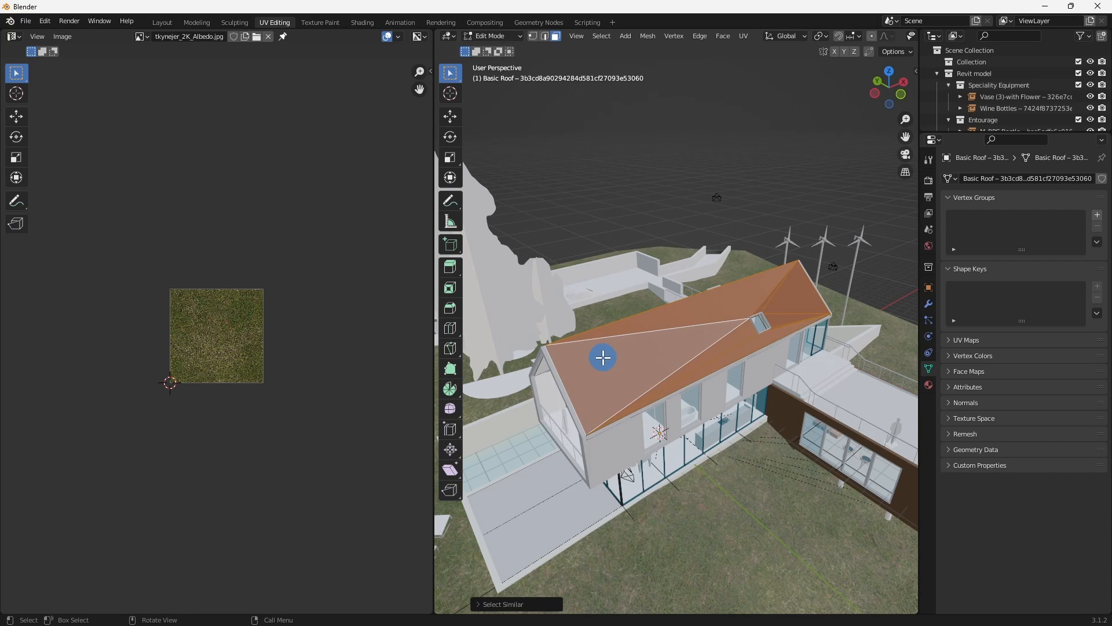
- Unwrap the selected roof faces with Cube Projection and display tfmeges_2K_Albedo.jpg behind their UVs
click(742, 36)
click(776, 104)
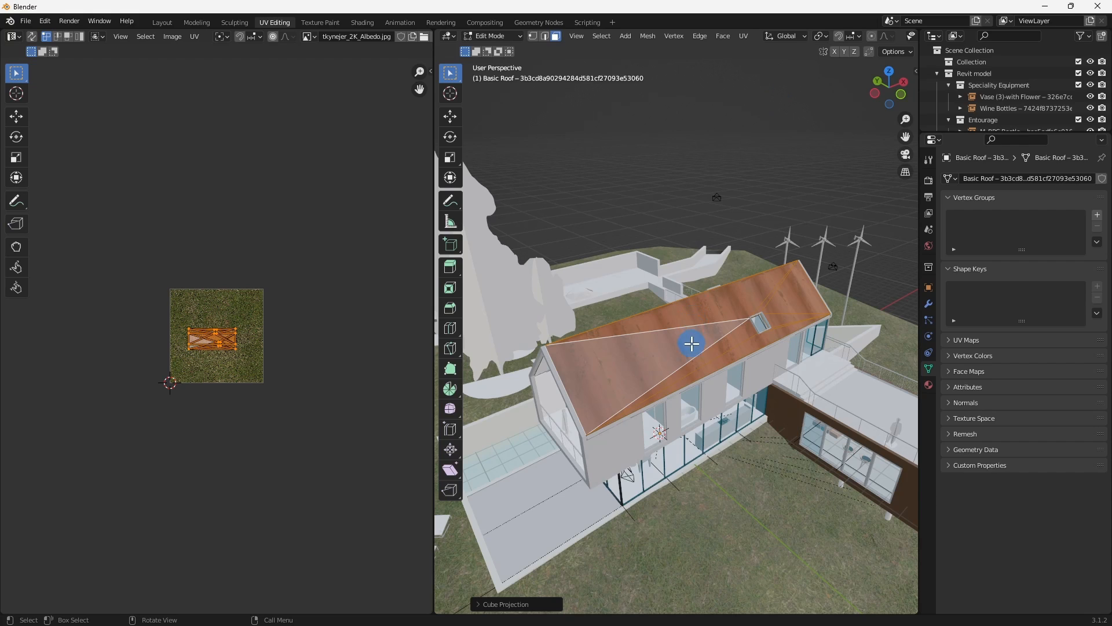
scroll(691, 343, up, 5)
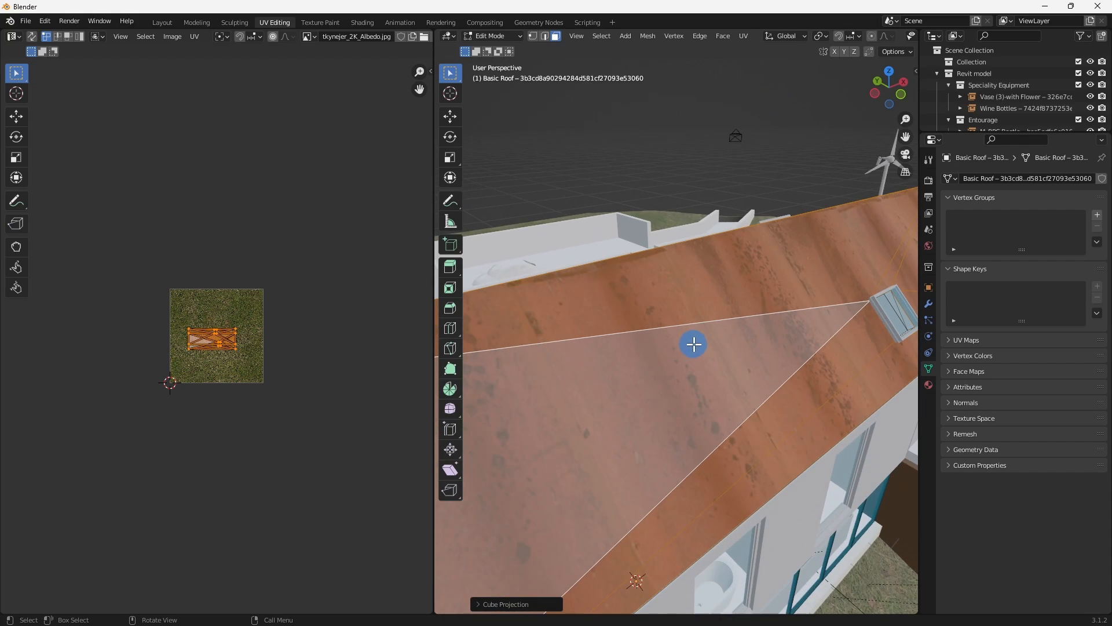
click(309, 36)
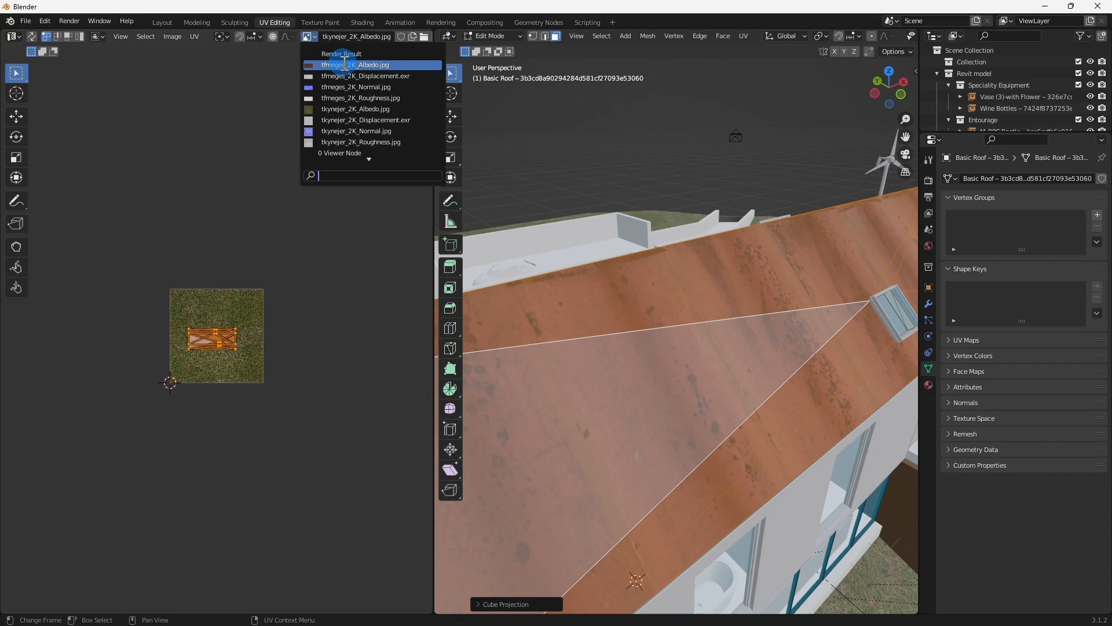
click(345, 65)
scroll(258, 382, up, 8)
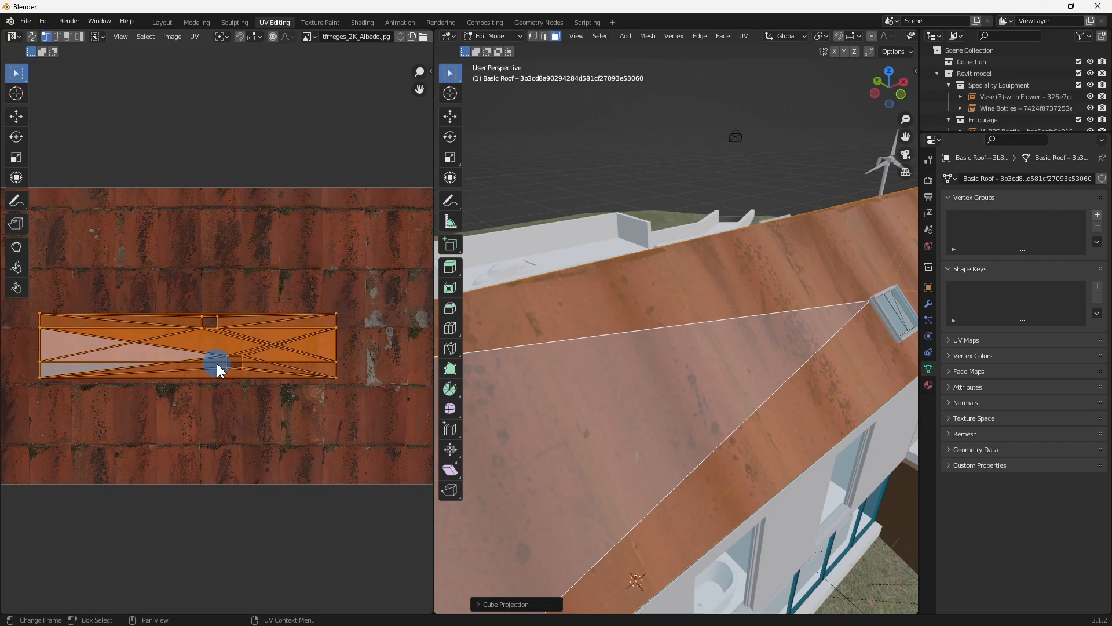
- Scale the roof's UVs up several times so the tile pattern repeats smaller, and return to Object Mode
key(s)
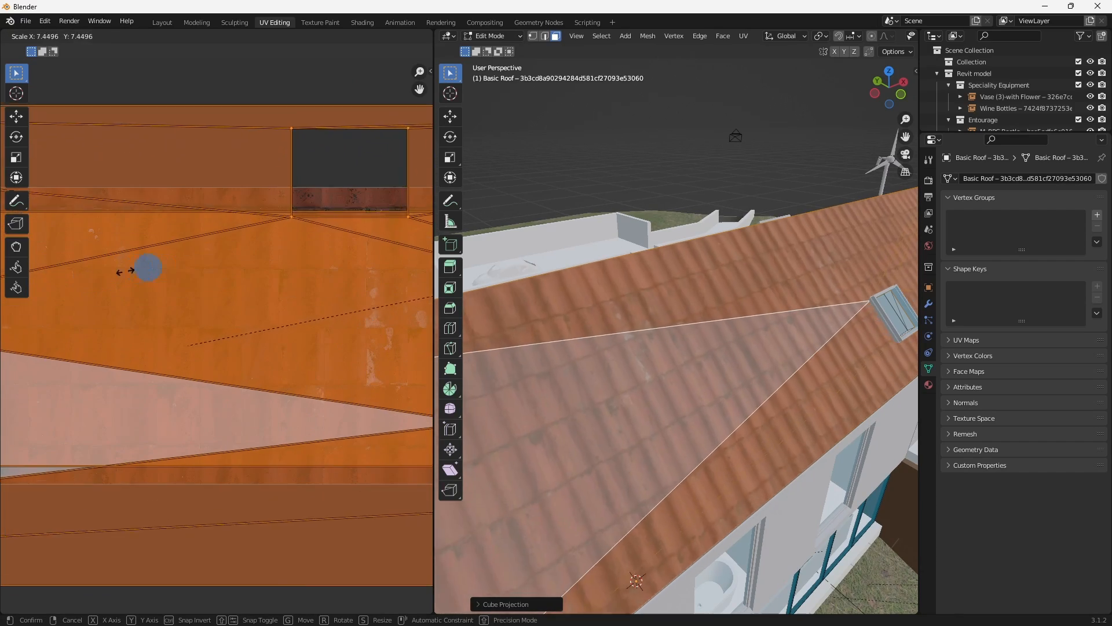
click(238, 251)
key(Tab)
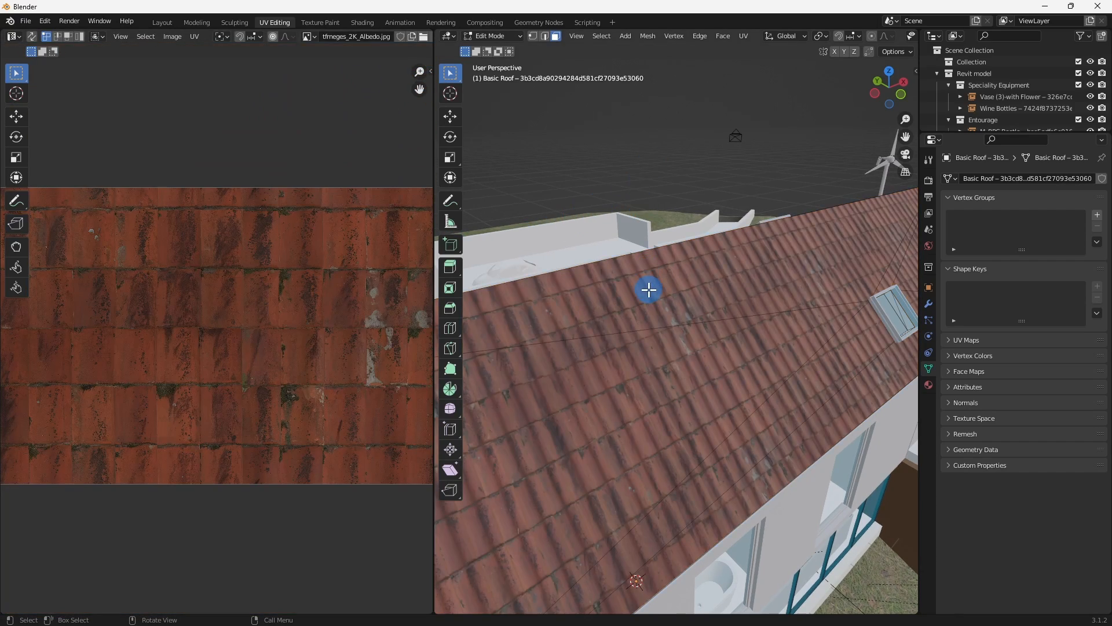
- Select the lower wing's brown timber wall together with all objects linked by its material
middle_drag(649, 288, 656, 353)
scroll(656, 349, down, 3)
middle_drag(665, 443, 551, 410)
scroll(628, 343, down, 3)
scroll(724, 377, up, 4)
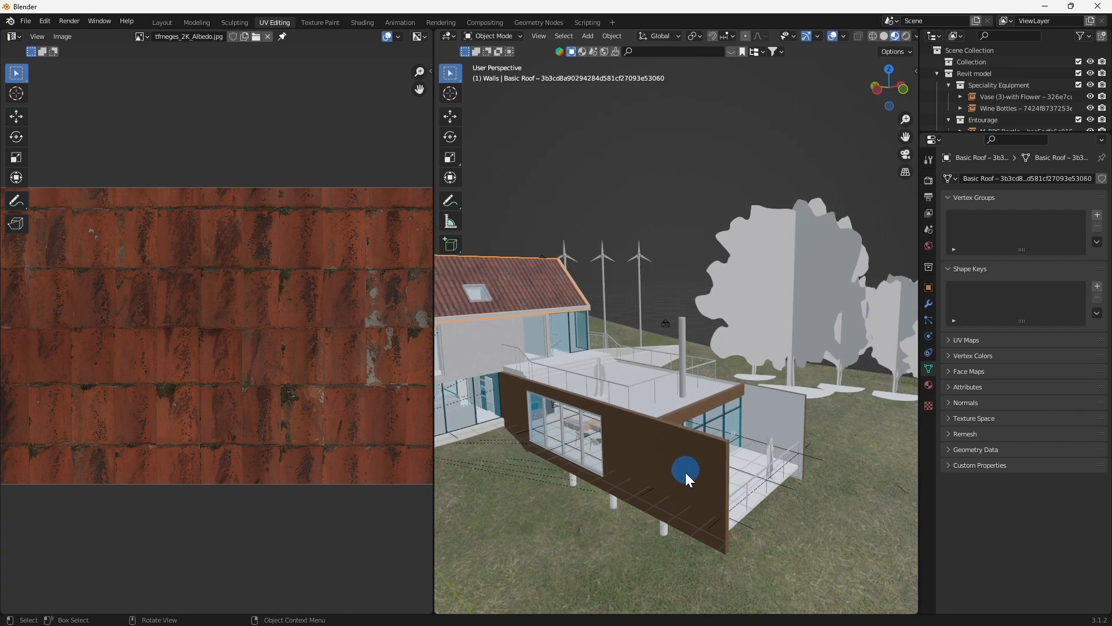
shift+middle_drag(687, 467, 673, 436)
click(648, 401)
key(shift+s)
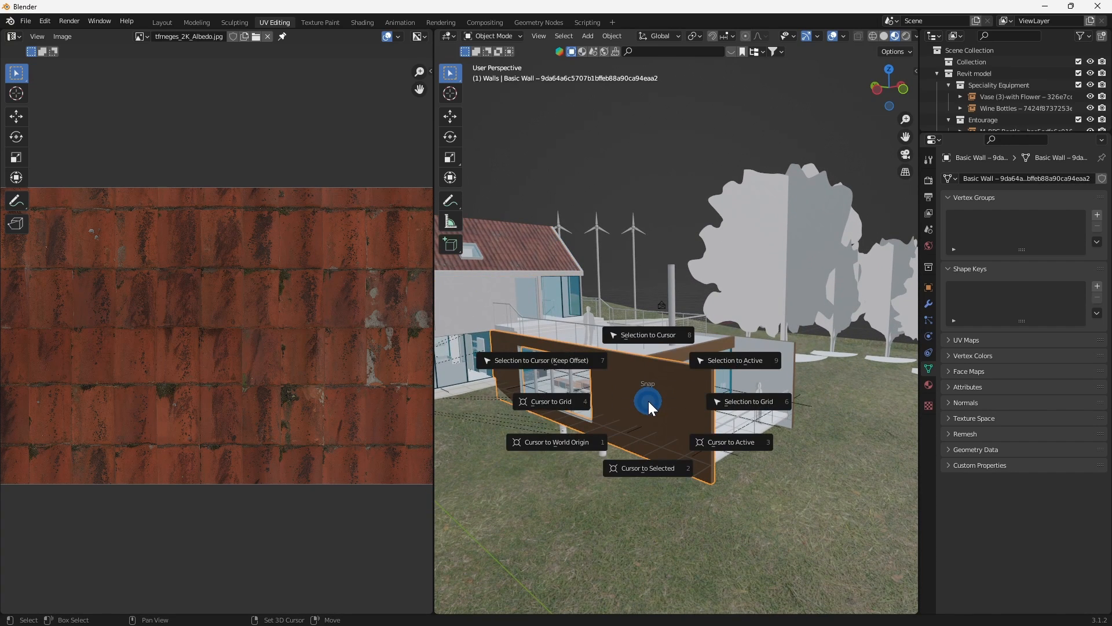
key(shift+l)
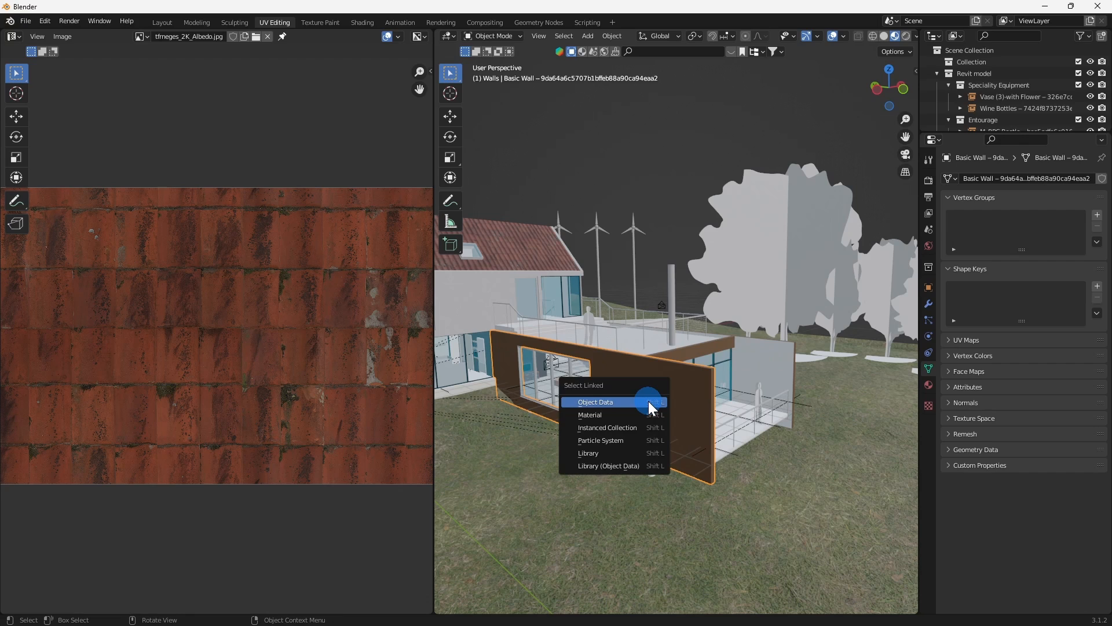
click(607, 412)
- In Edit Mode, pick a timber face beside the lower wing's window and select all faces with the same material
middle_drag(638, 454, 662, 433)
key(Tab)
click(636, 390)
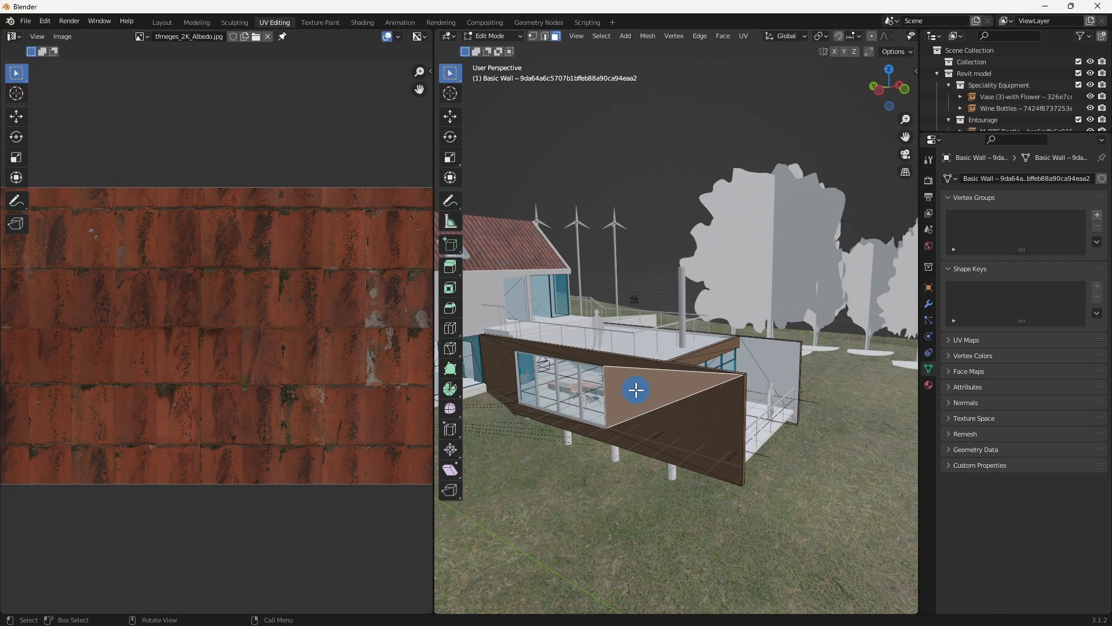
key(shift+g)
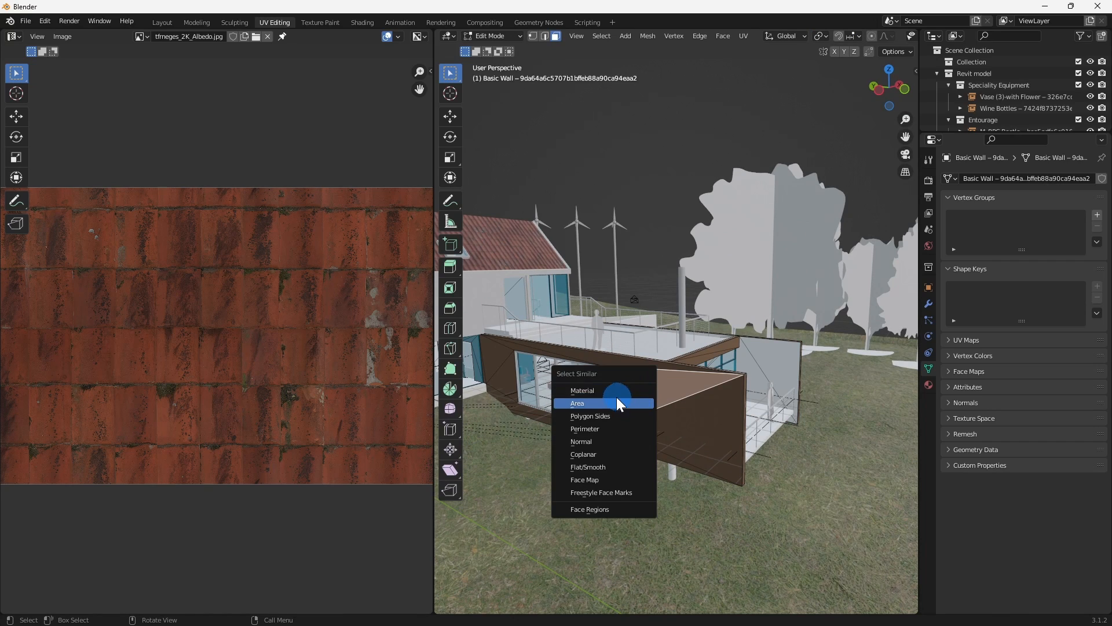
click(618, 398)
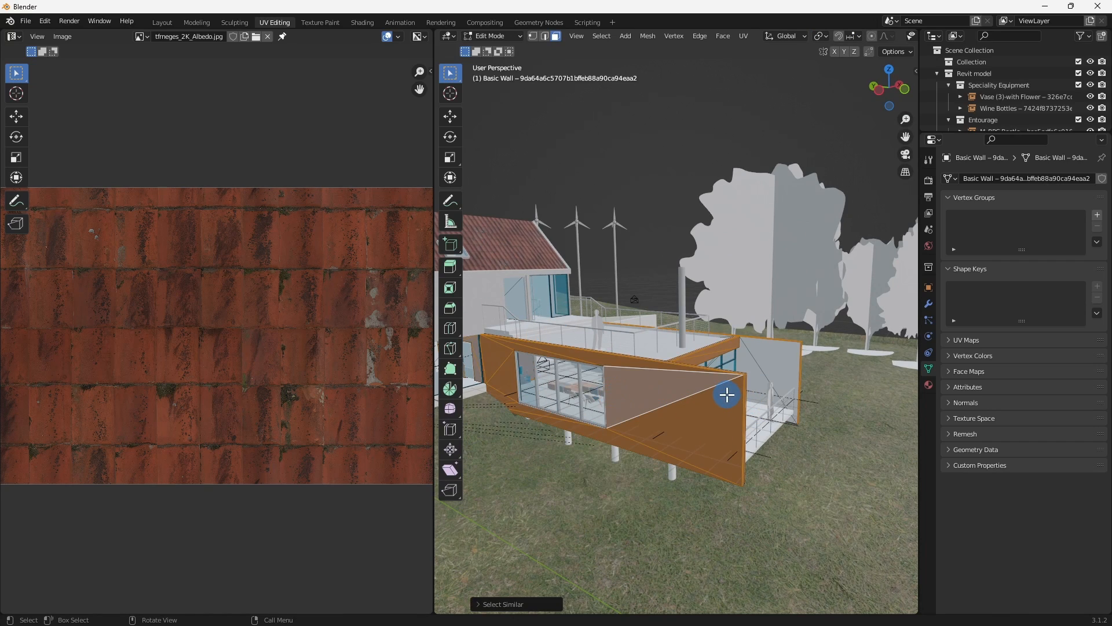
- Unwrap the selected timber faces with Cube Projection and rotate their UVs by -90 degrees so the boards run vertically
click(743, 36)
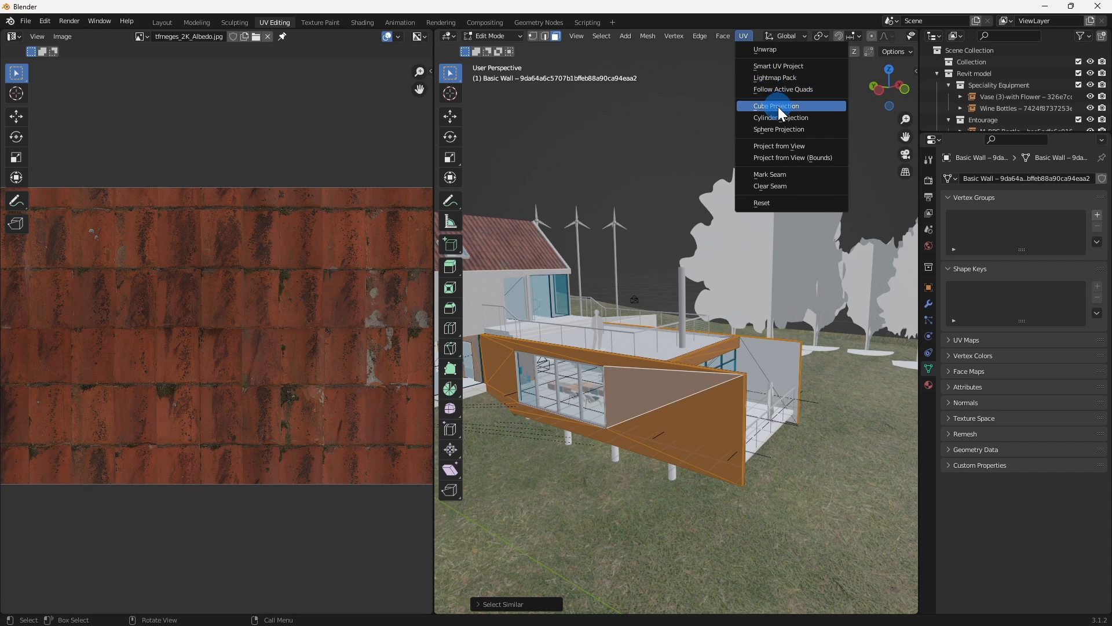
click(778, 106)
scroll(623, 405, up, 3)
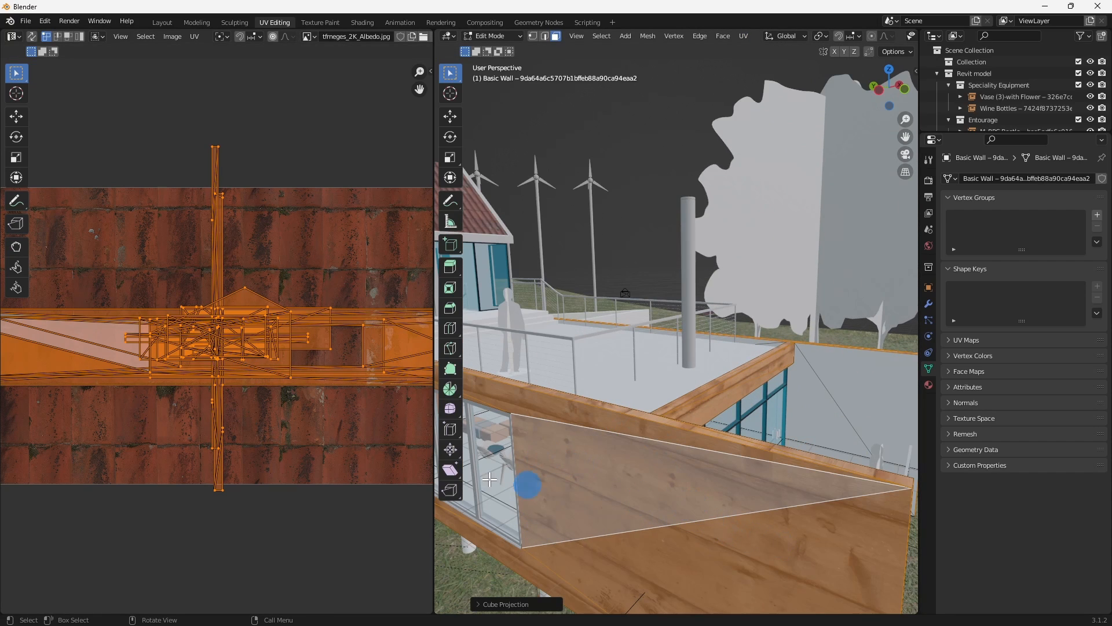
scroll(256, 342, down, 5)
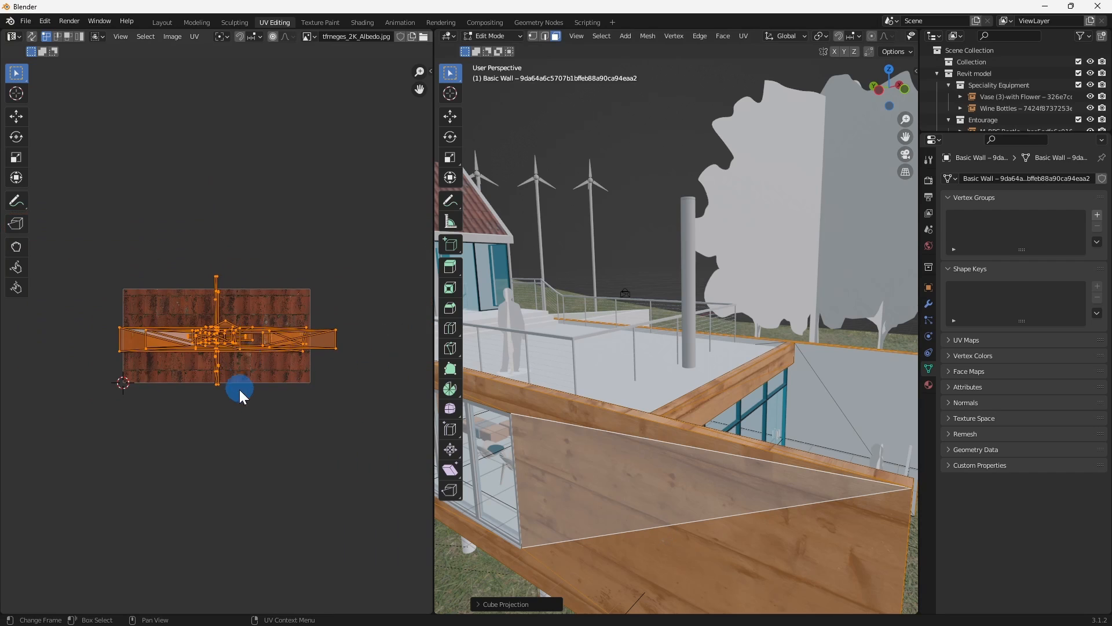
scroll(242, 394, up, 3)
key(r)
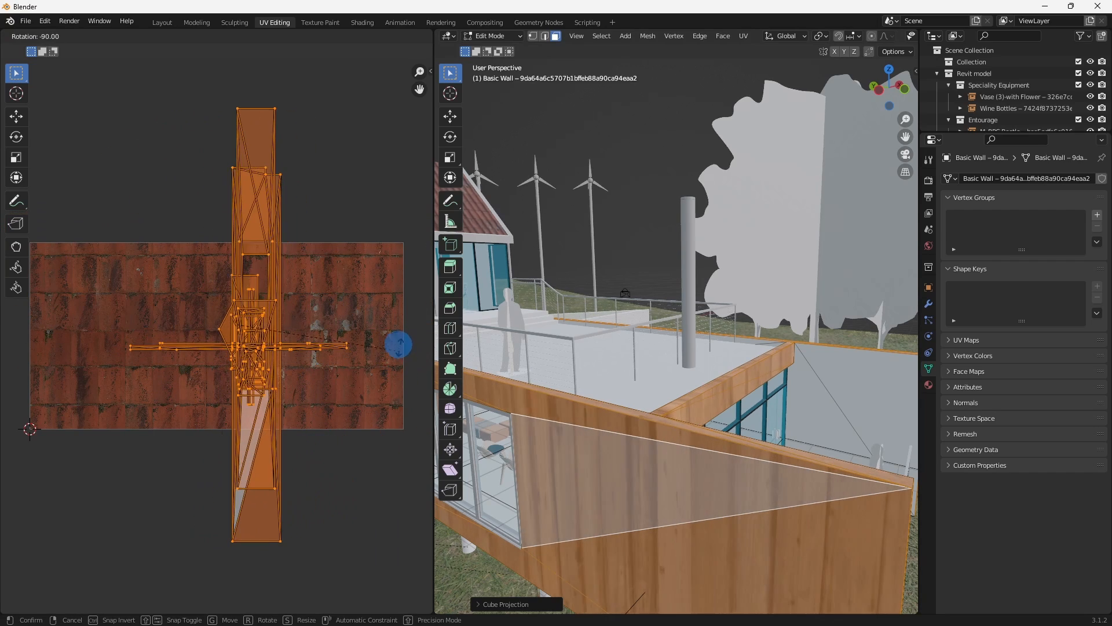
click(401, 348)
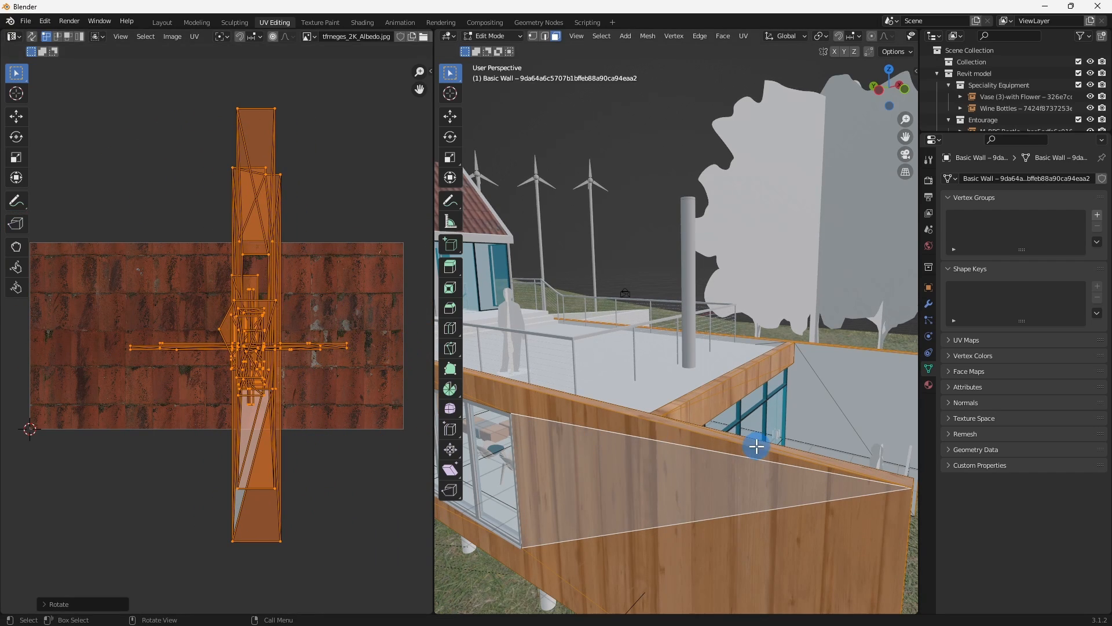
- Scale the timber faces' UVs up about 2.8 times so the boards appear narrower, and return to Object Mode
key(s)
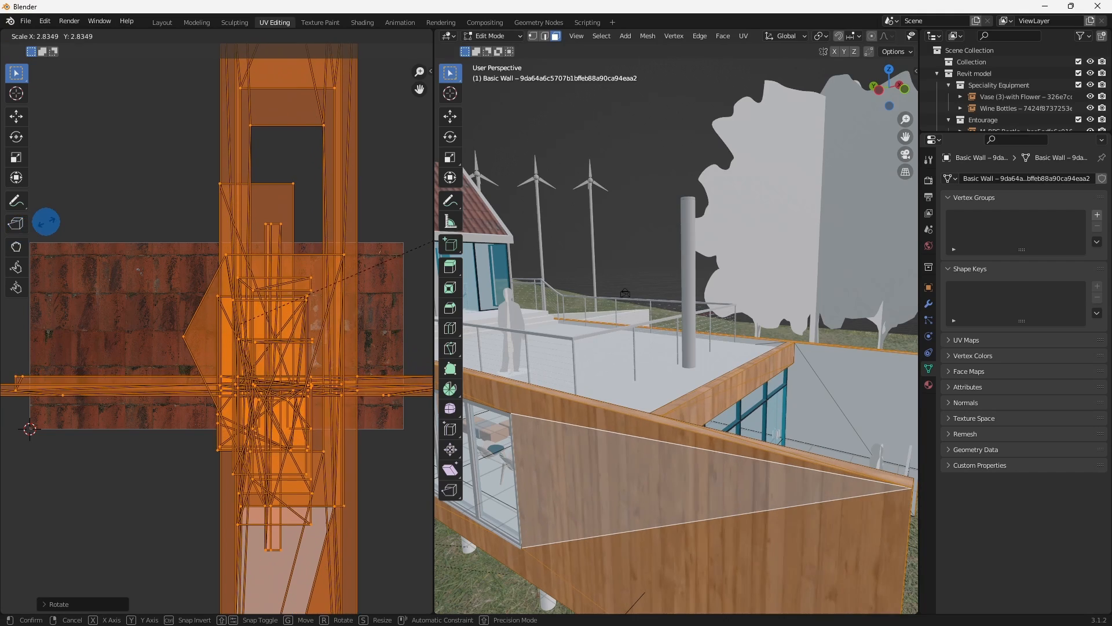
click(46, 221)
scroll(603, 377, down, 4)
key(Tab)
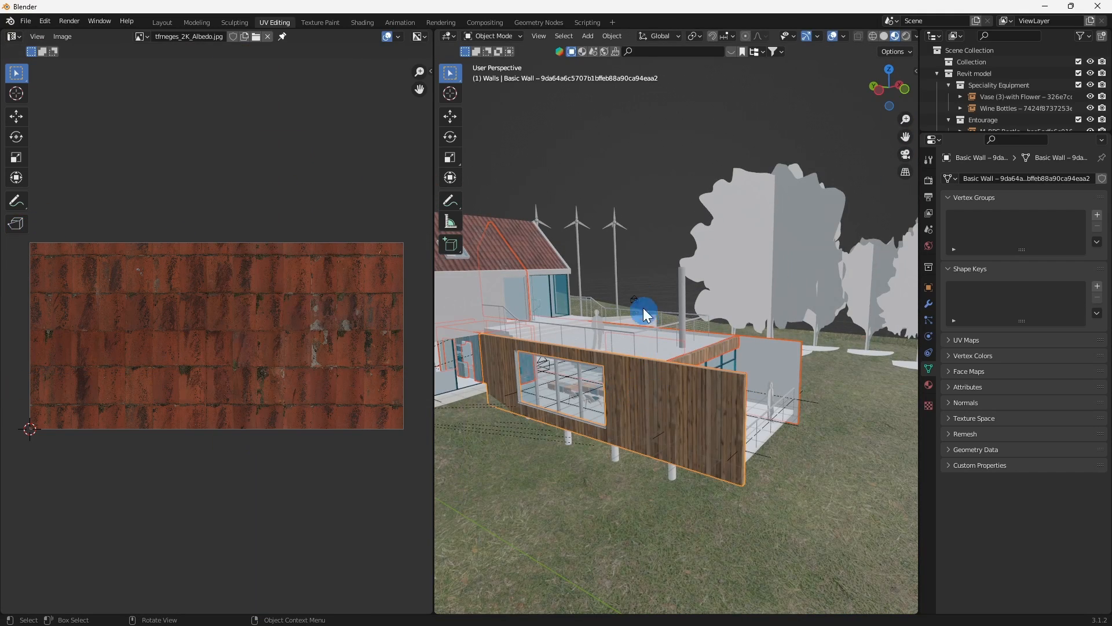
click(654, 229)
middle_drag(684, 230, 695, 367)
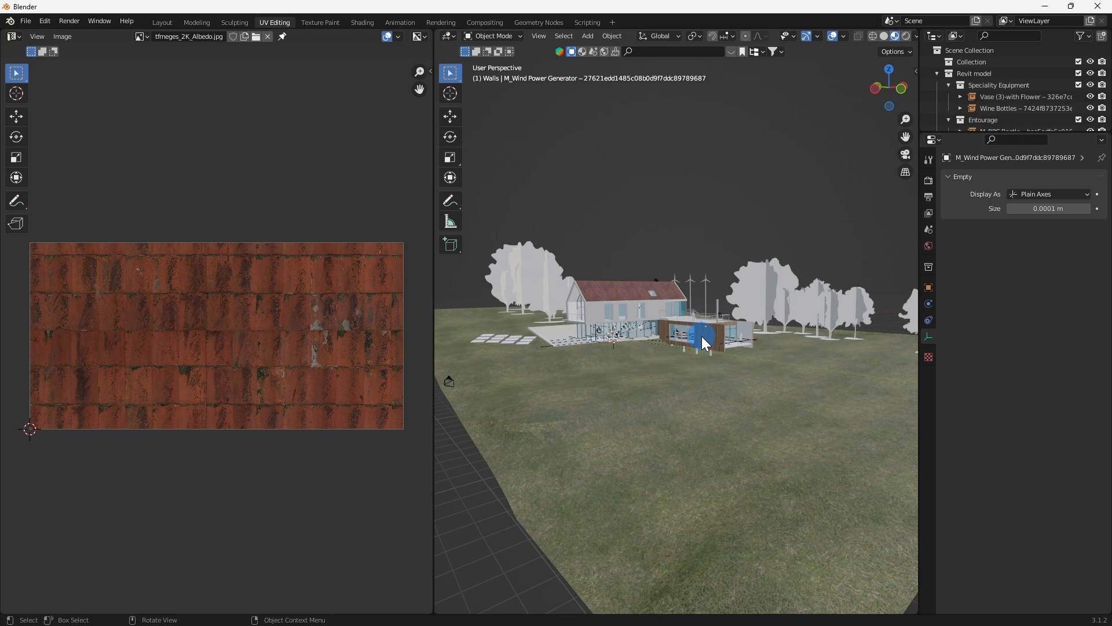
scroll(703, 335, up, 6)
scroll(713, 360, up, 4)
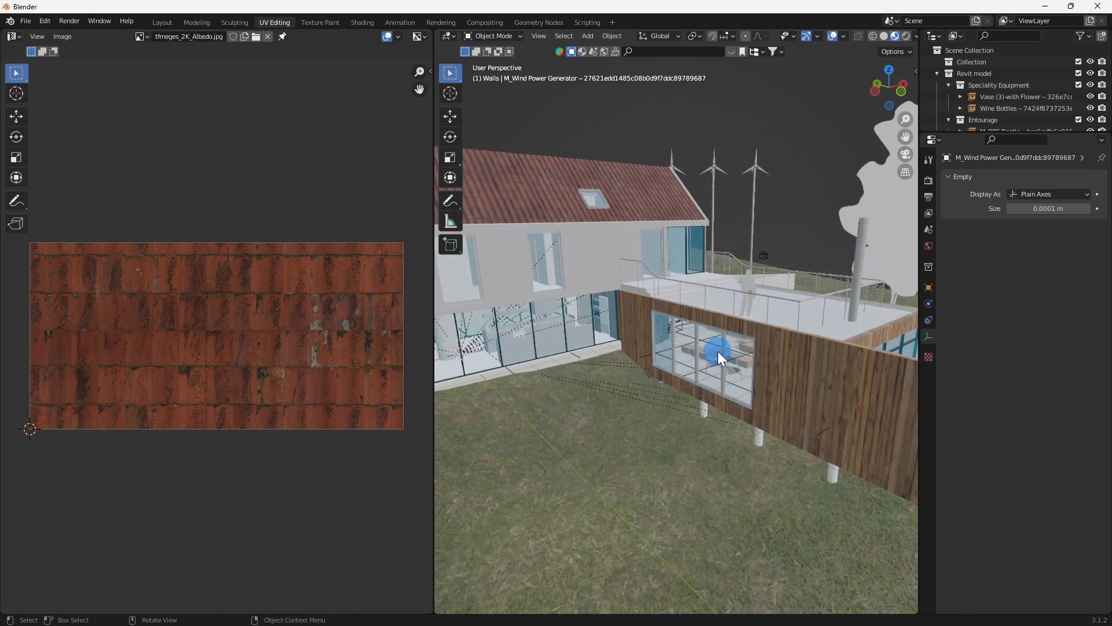
mouse_move(787, 377)
middle_down()
mouse_move(827, 390)
mouse_move(673, 355)
mouse_move(662, 314)
middle_up()
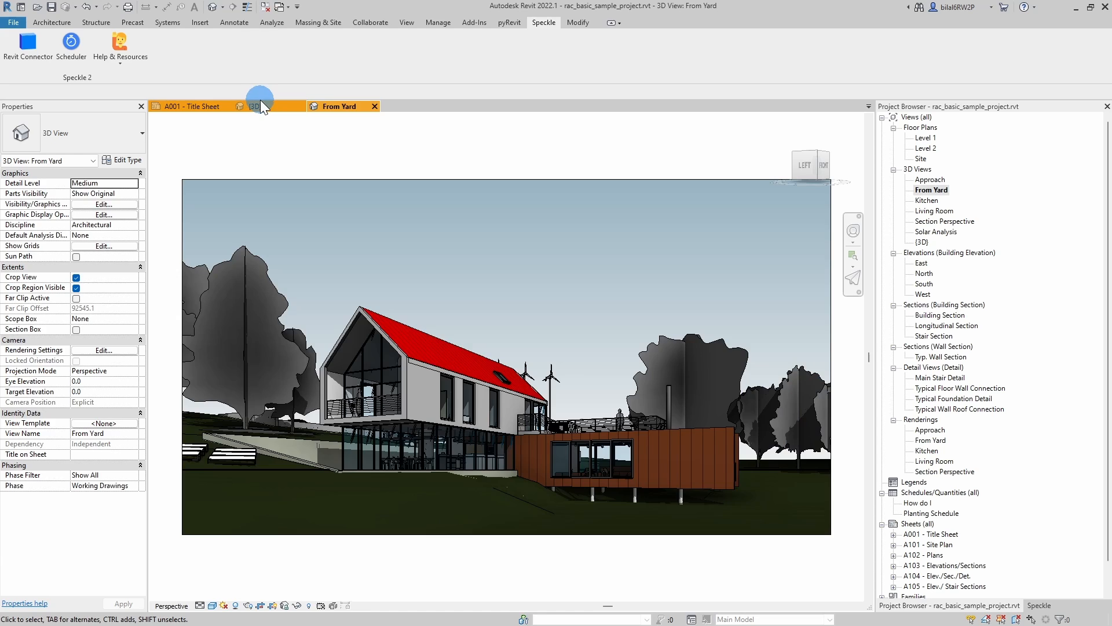
- In Revit's {3D} view, place a Single Window of type Standard in the timber wall beside the lower wing's glazing
click(261, 103)
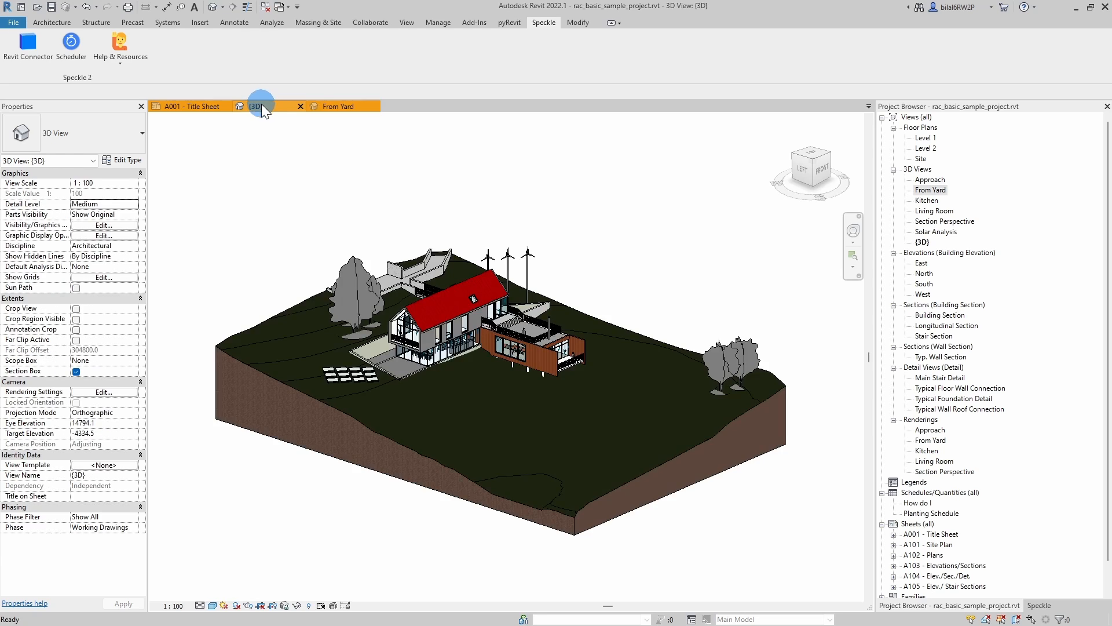
scroll(526, 365, up, 5)
scroll(542, 381, up, 3)
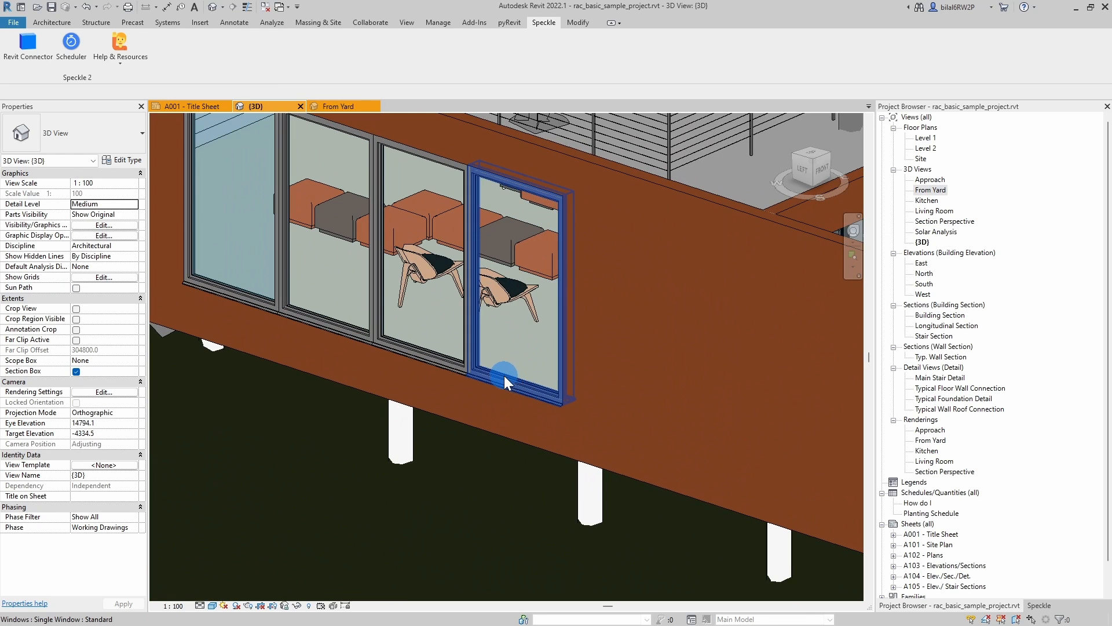
key(w)
key(n)
click(608, 389)
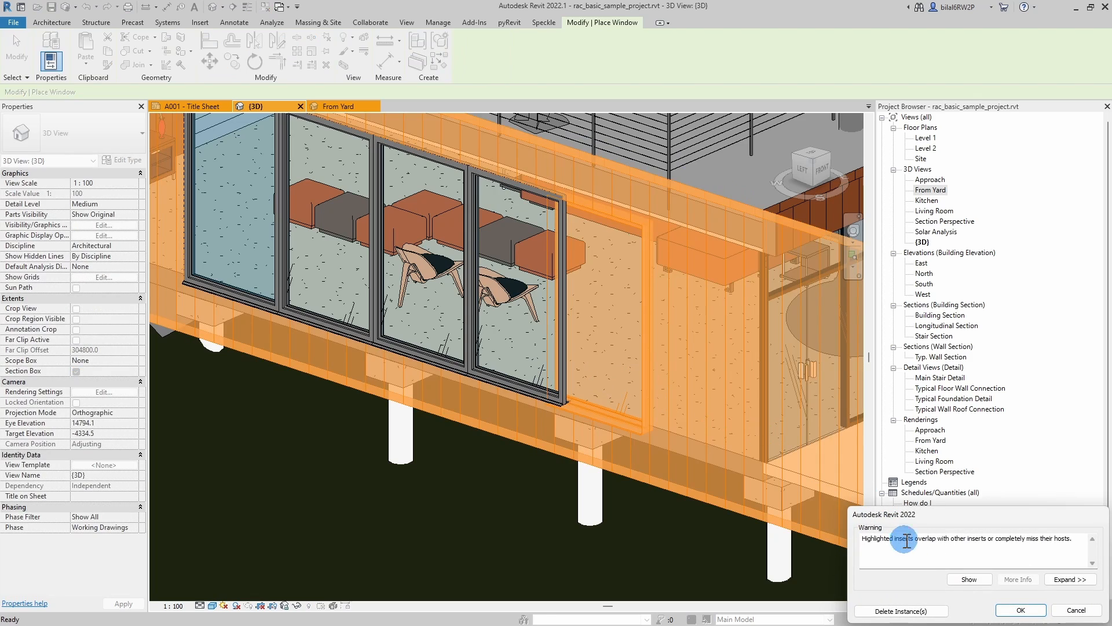
click(1020, 609)
key(Escape)
- Move the new window along the timber wall, away from the existing glazing, so the two no longer overlap
click(601, 400)
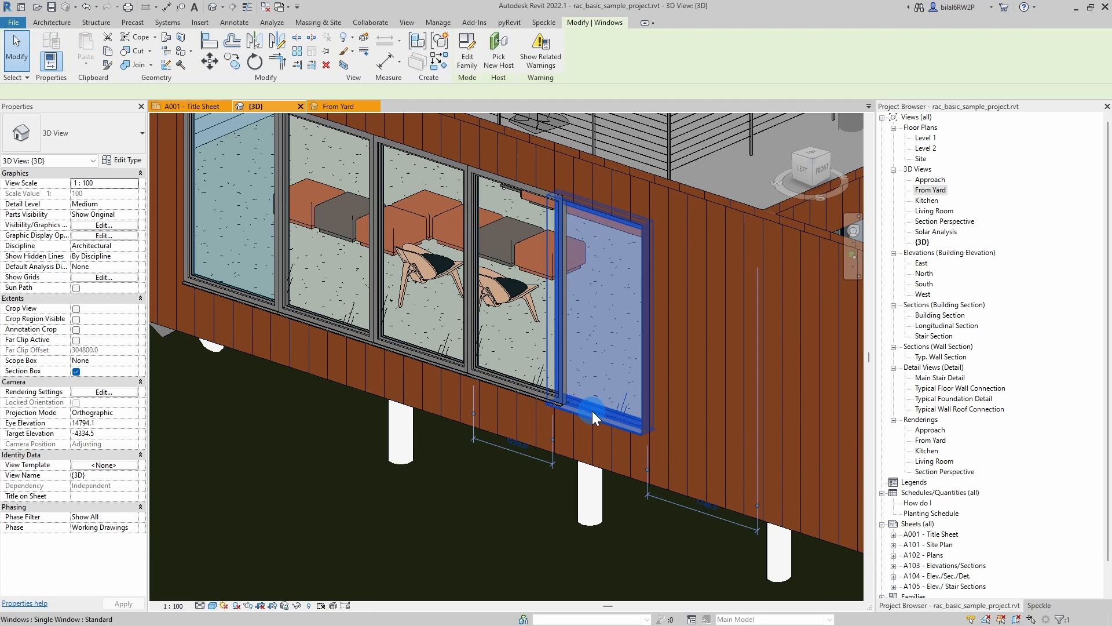
drag(592, 411, 621, 408)
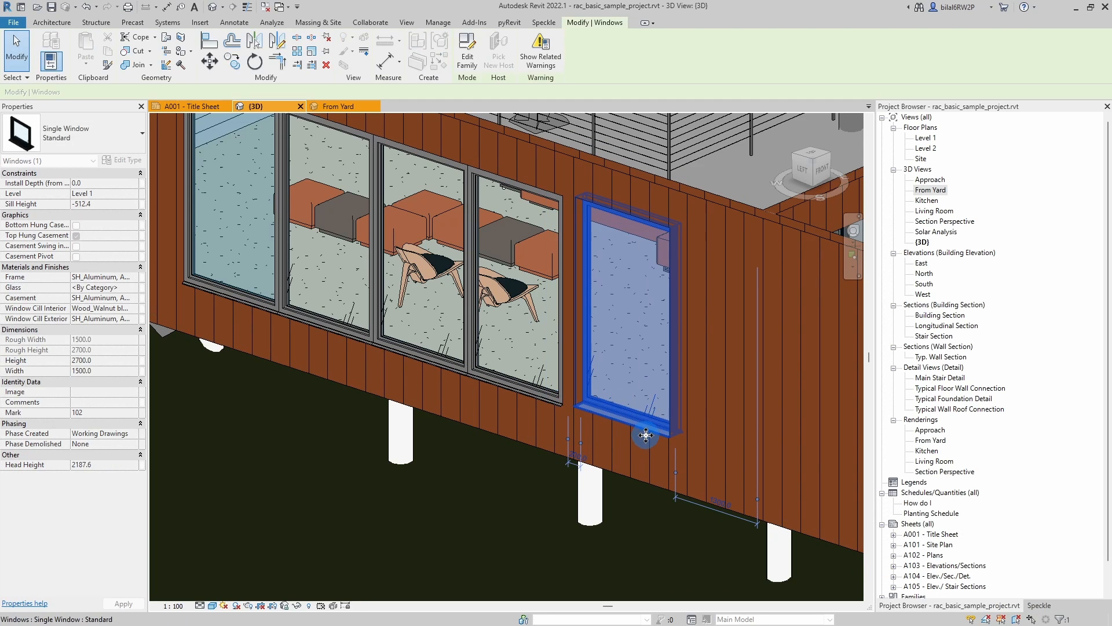
click(713, 307)
- Send everything in the updated model to the blender branch of the Basic Sample Project stream with Speckle
scroll(638, 375, down, 1)
scroll(631, 348, down, 3)
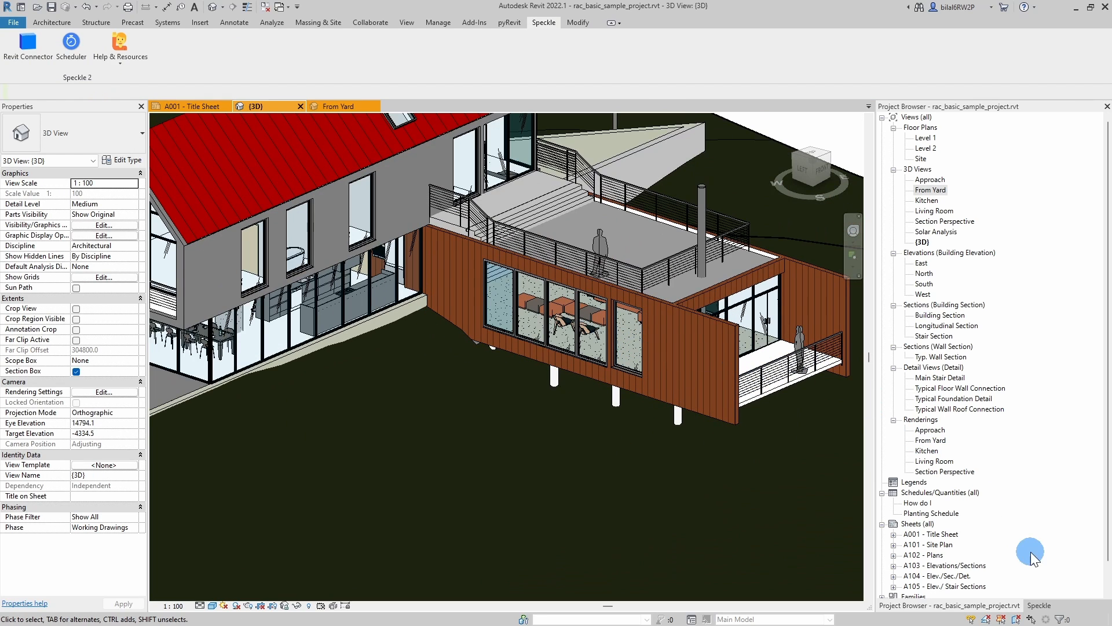
click(1037, 604)
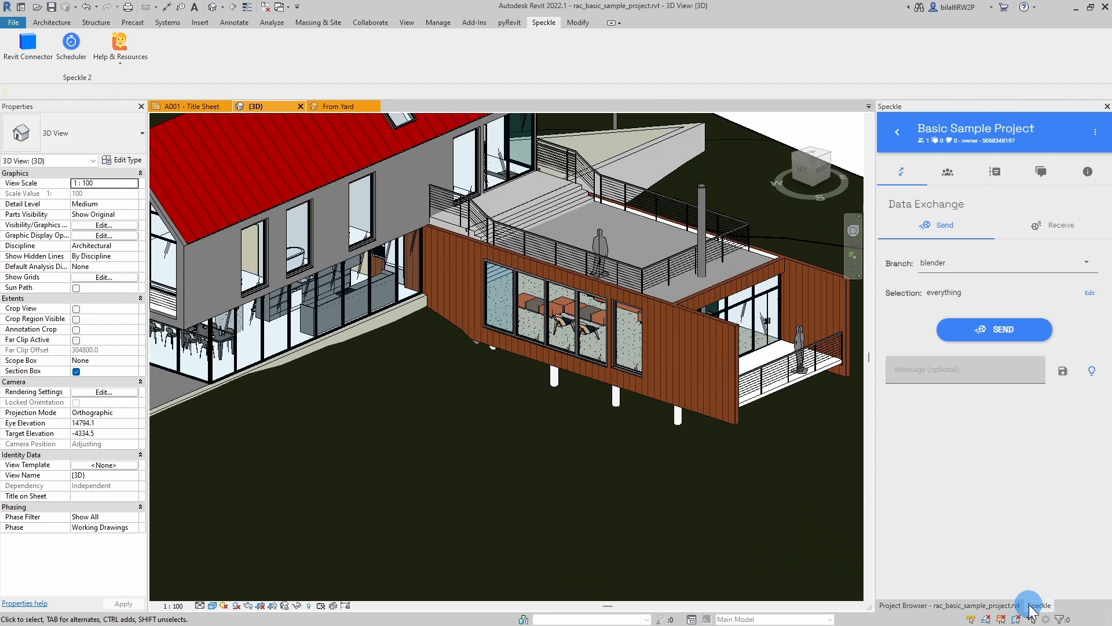
click(963, 331)
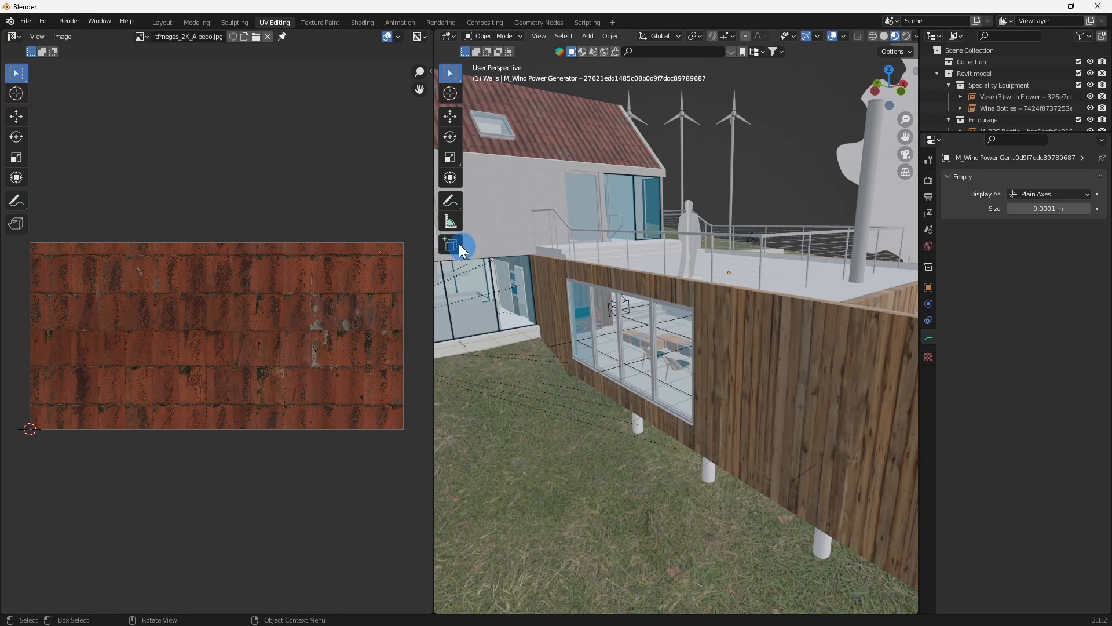
- Switch to Blender's Layout workspace, refresh the Speckle streams and set the active stream's branch to blender
click(160, 23)
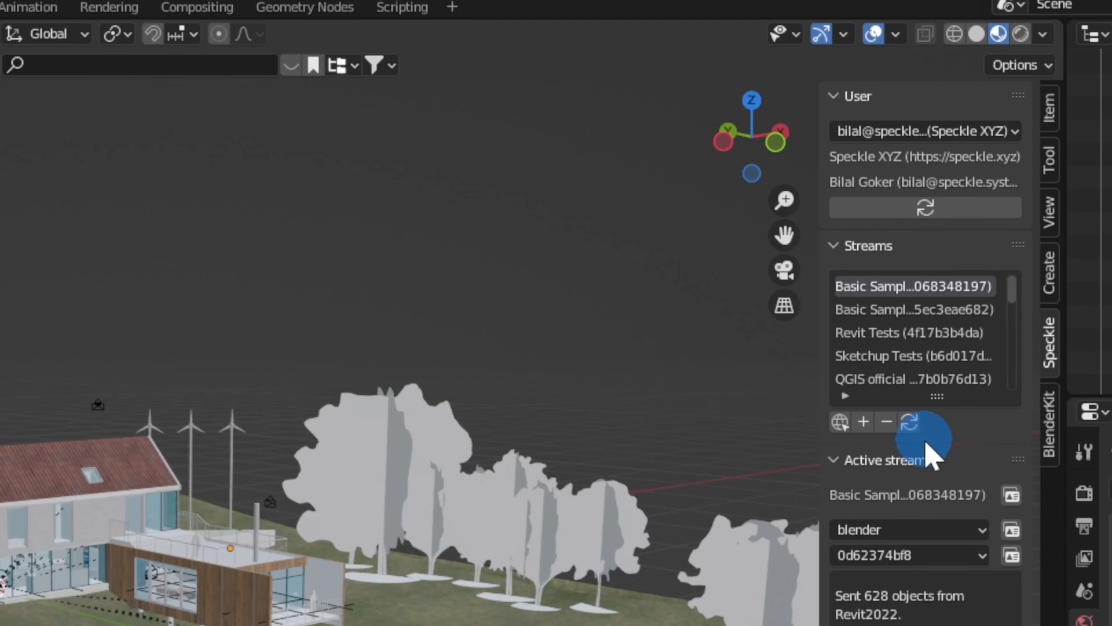
click(909, 418)
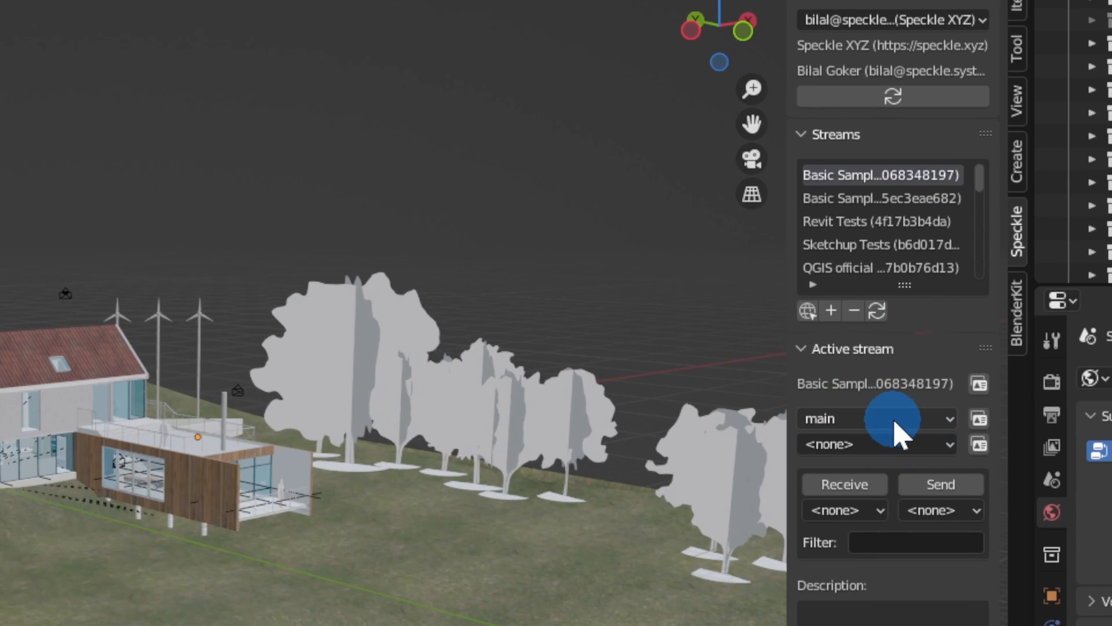
click(847, 285)
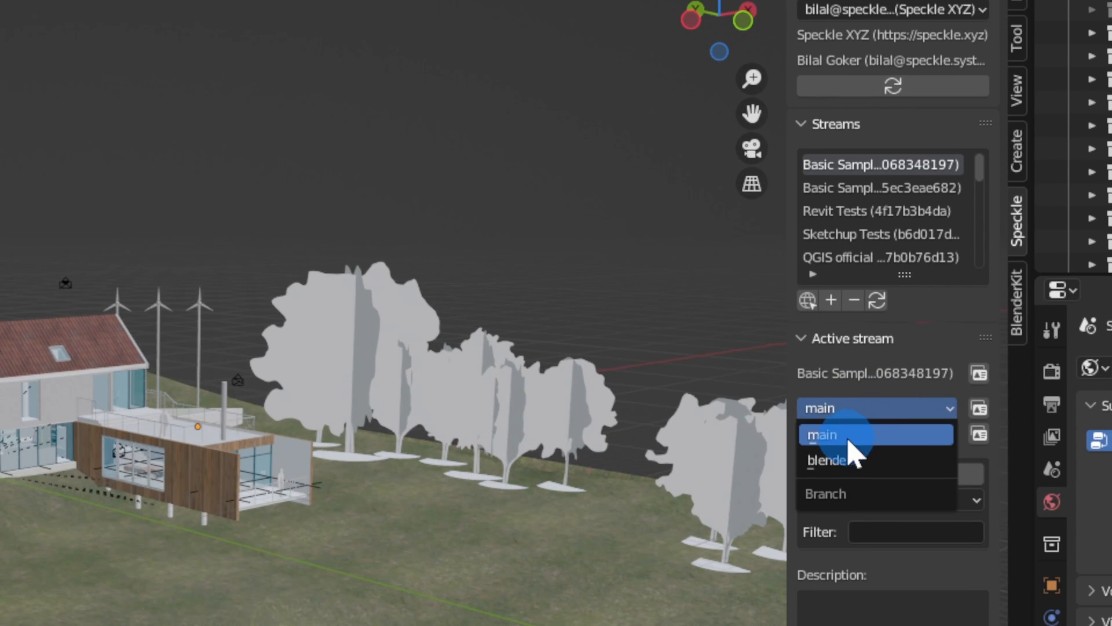
click(840, 460)
- Receive the latest Revit commit with Clean Meshes enabled and instances received as Collection Instance
click(846, 591)
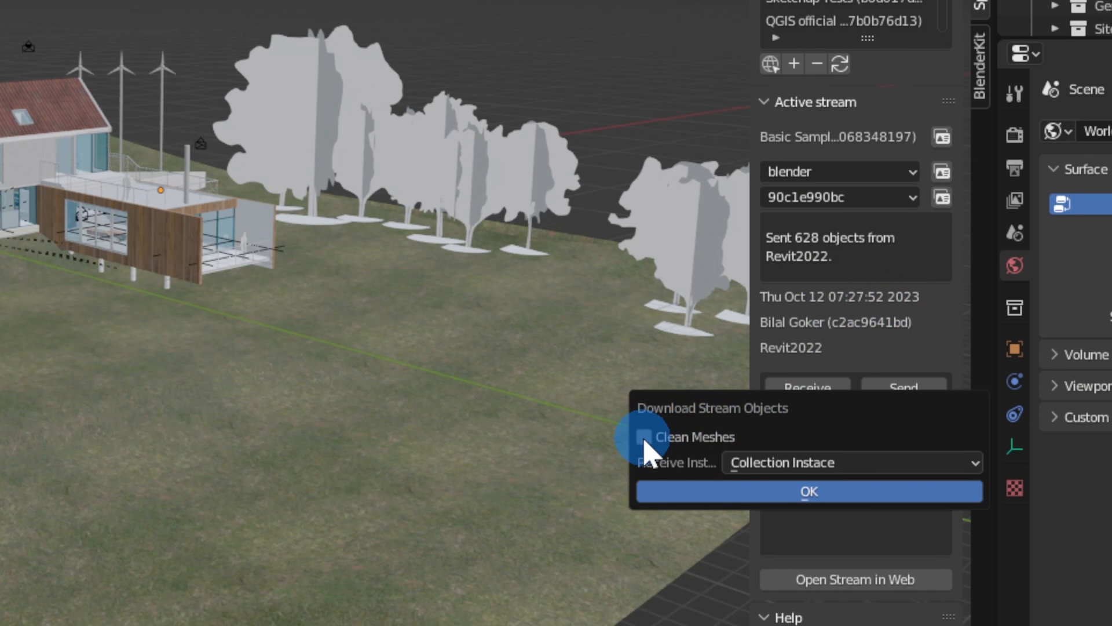
click(643, 437)
click(805, 491)
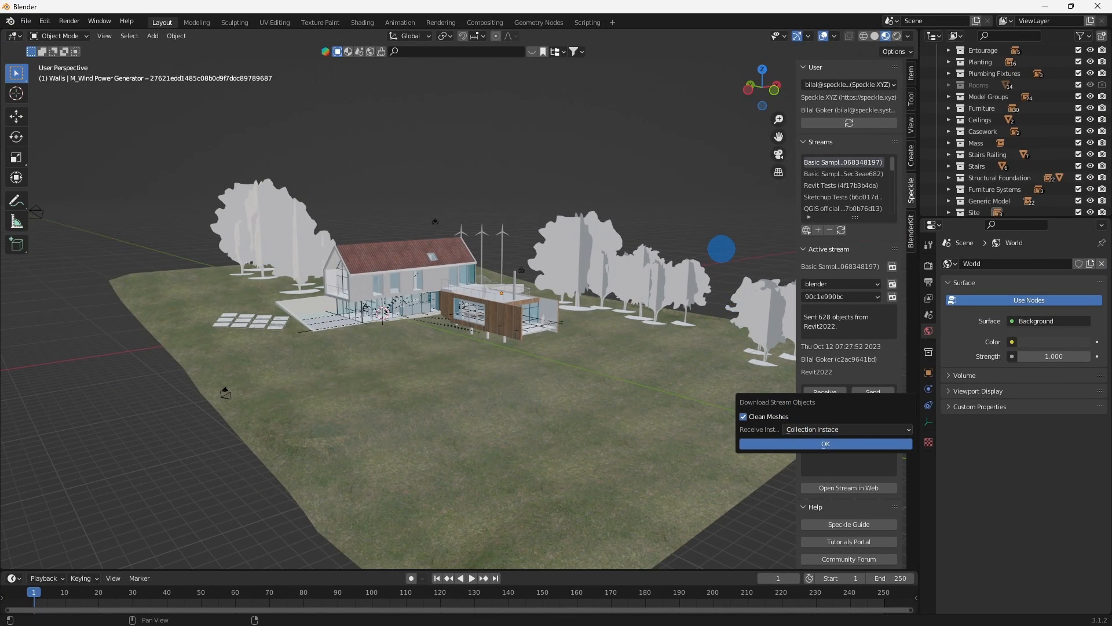
middle_drag(525, 352, 484, 392)
click(415, 387)
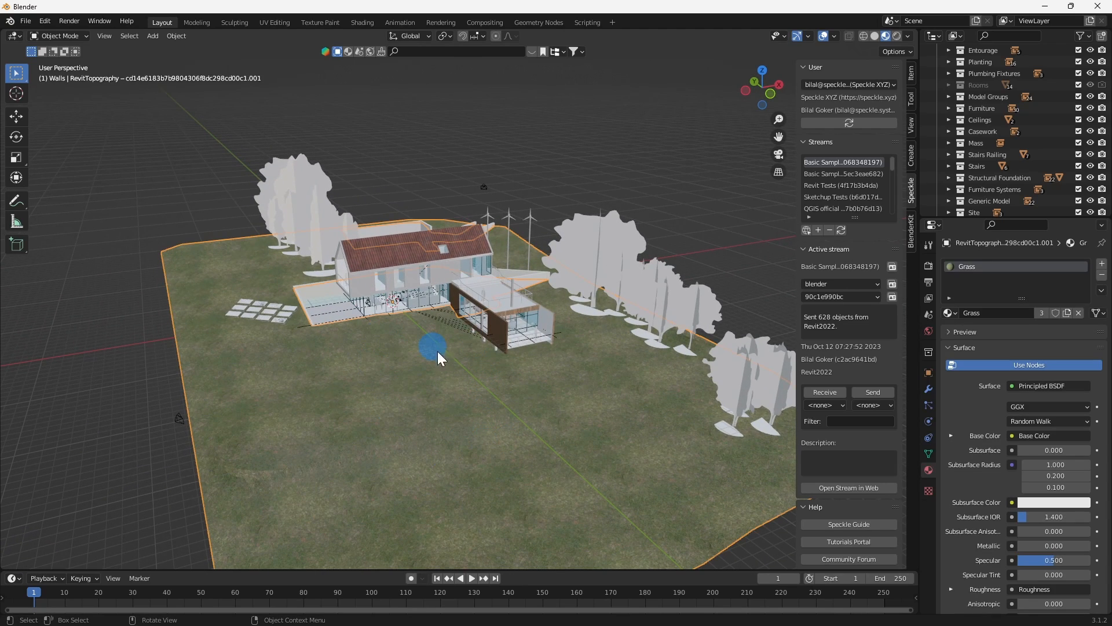
key(Delete)
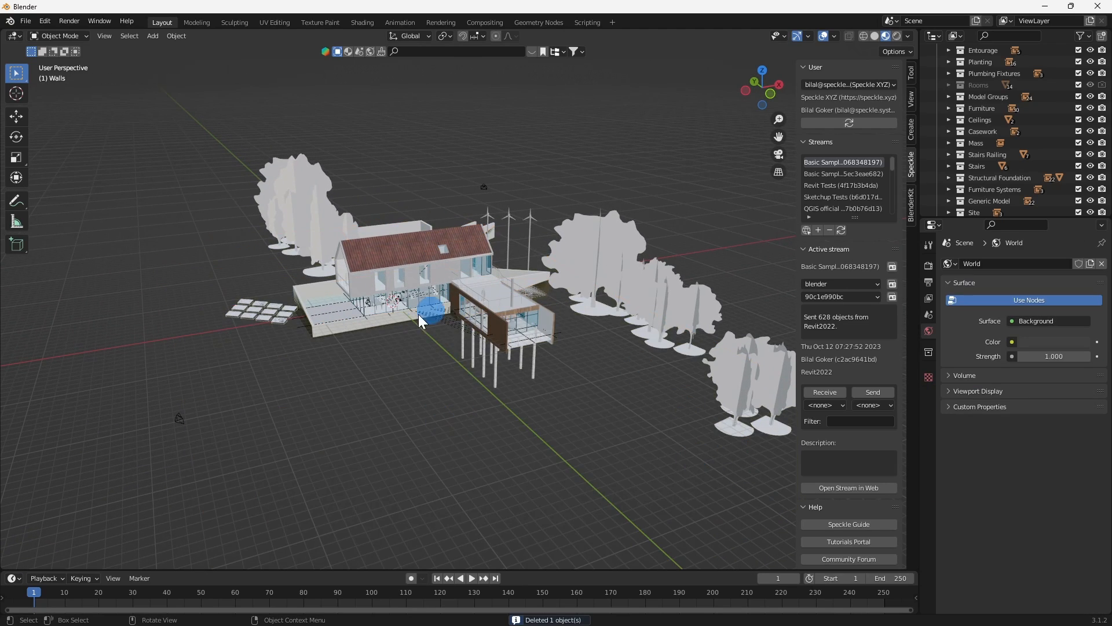
key(ctrl+z)
- Select the updated timber-clad wall with the added window on the lower wing
scroll(369, 258, up, 6)
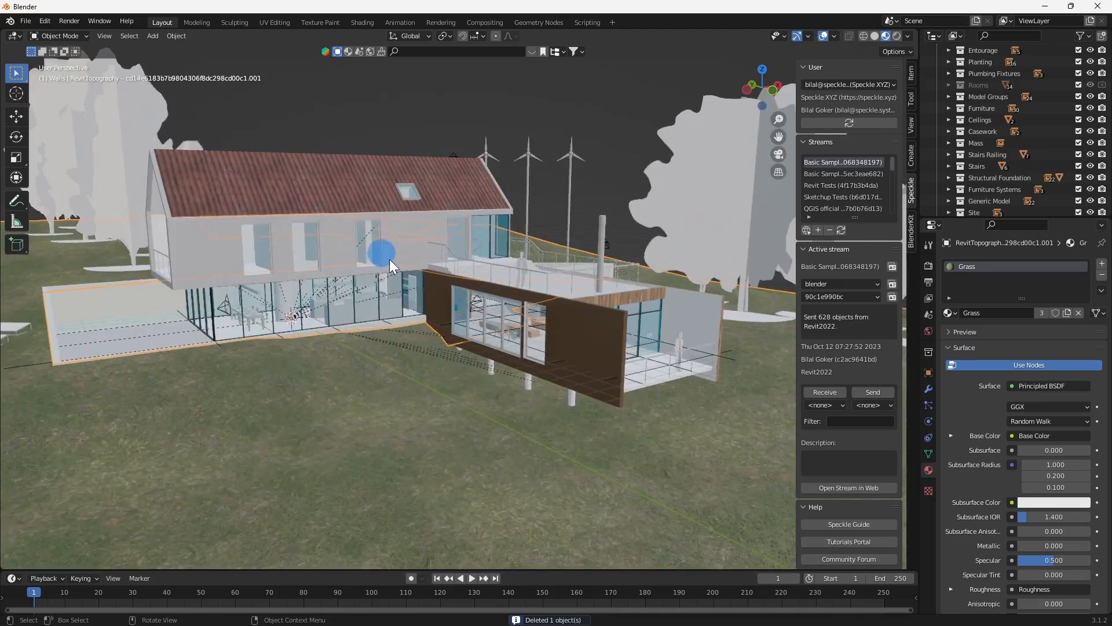
scroll(424, 277, up, 6)
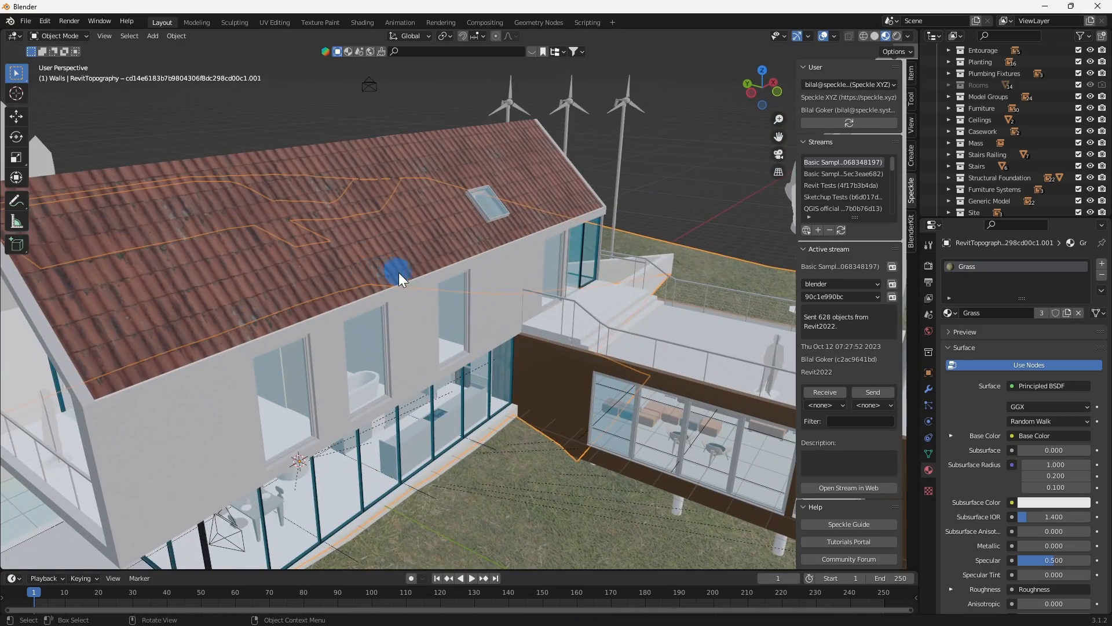
click(350, 125)
middle_drag(339, 214, 499, 398)
click(500, 397)
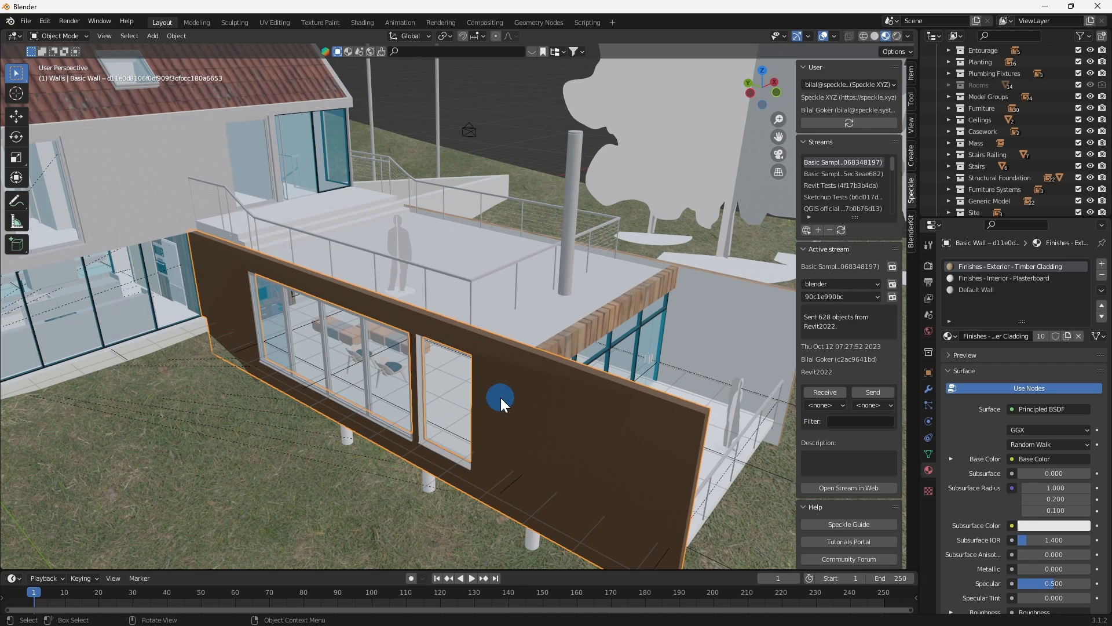
- In the UV Editing workspace, enter Edit Mode on the wall and select all faces sharing the timber cladding material
click(273, 22)
mouse_move(717, 366)
middle_down()
mouse_move(796, 380)
mouse_move(708, 364)
middle_up()
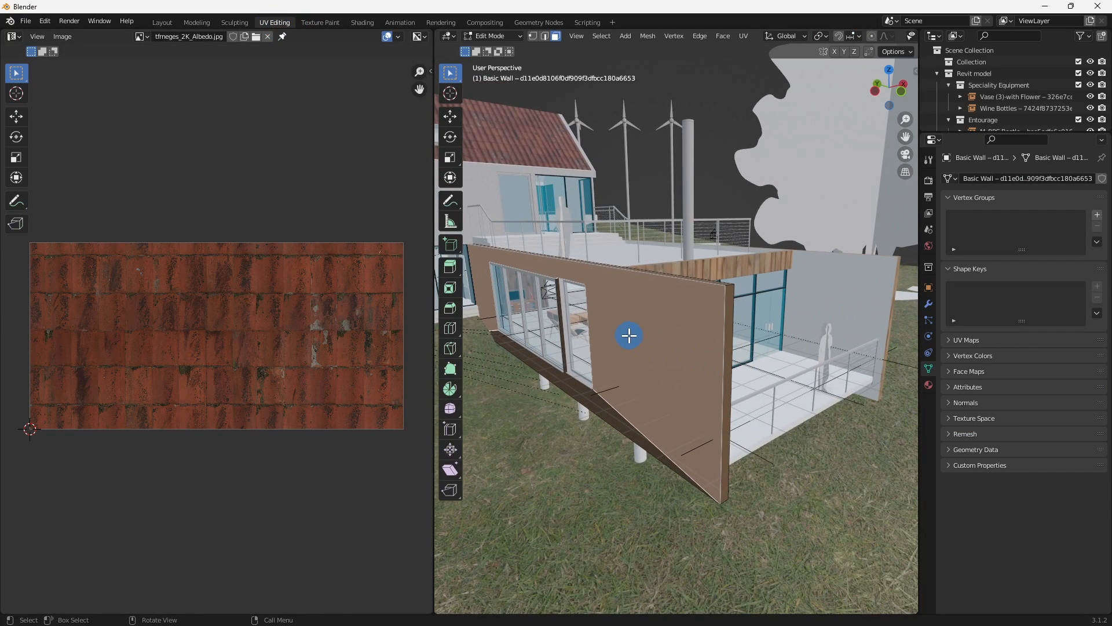
key(shift+g)
click(604, 332)
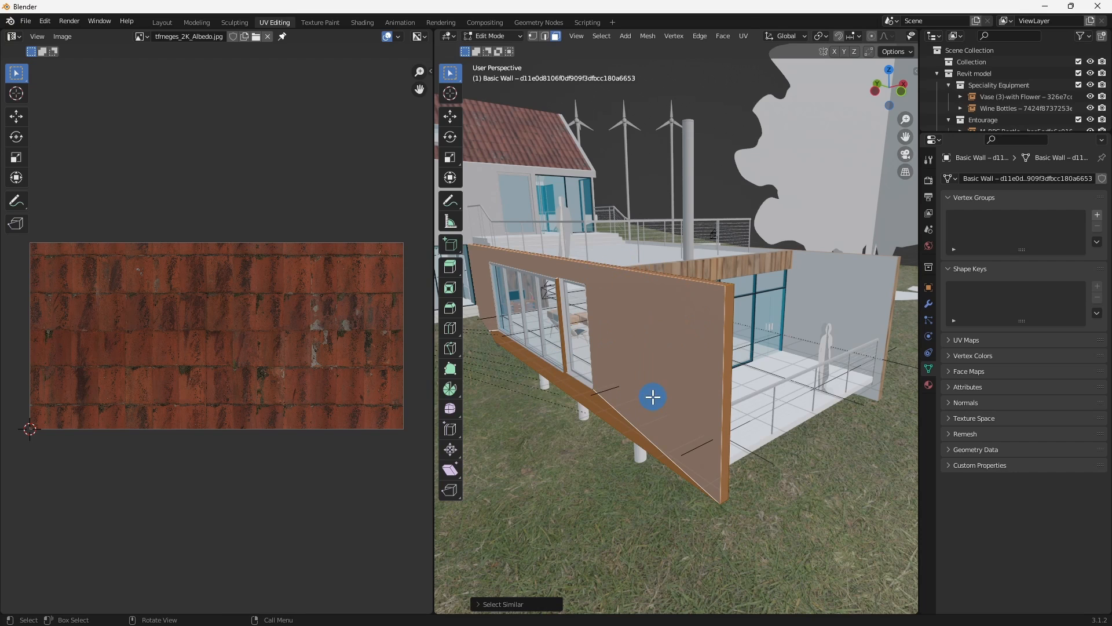
- Unwrap the selected wall faces with Cube Projection and display wchncbqs_2K_Albedo.jpg behind their UVs
click(743, 36)
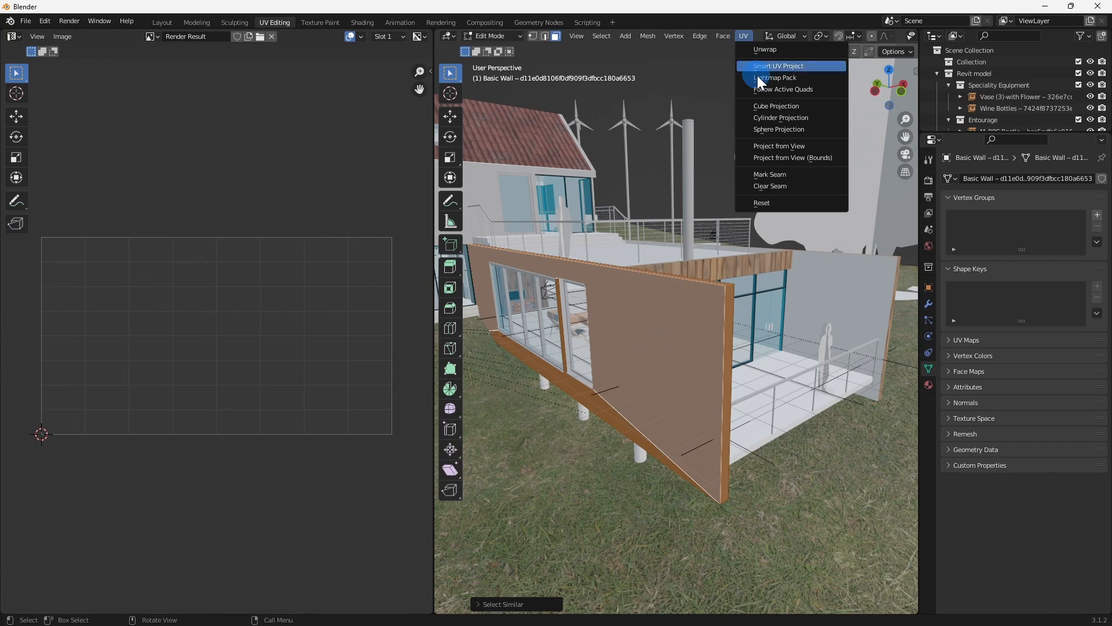
click(776, 106)
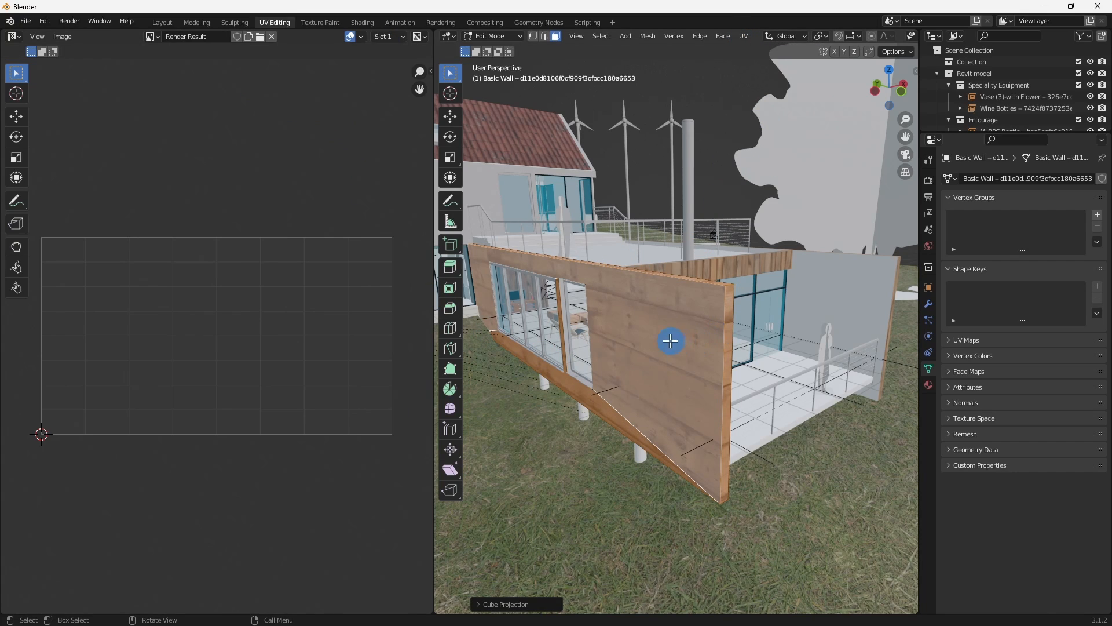
click(153, 36)
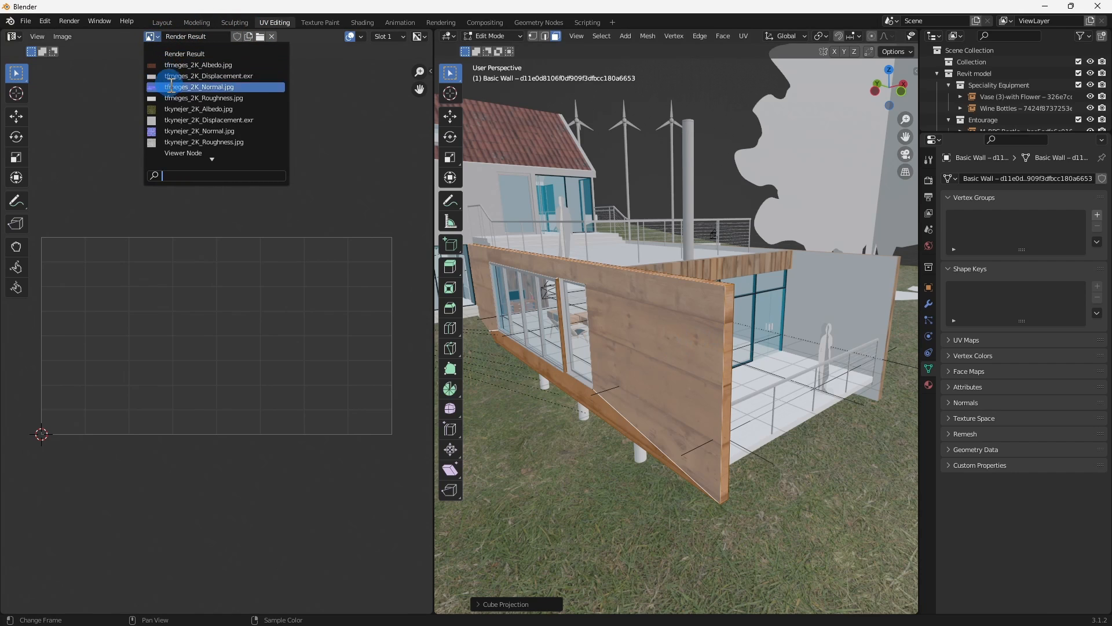
scroll(207, 145, down, 2)
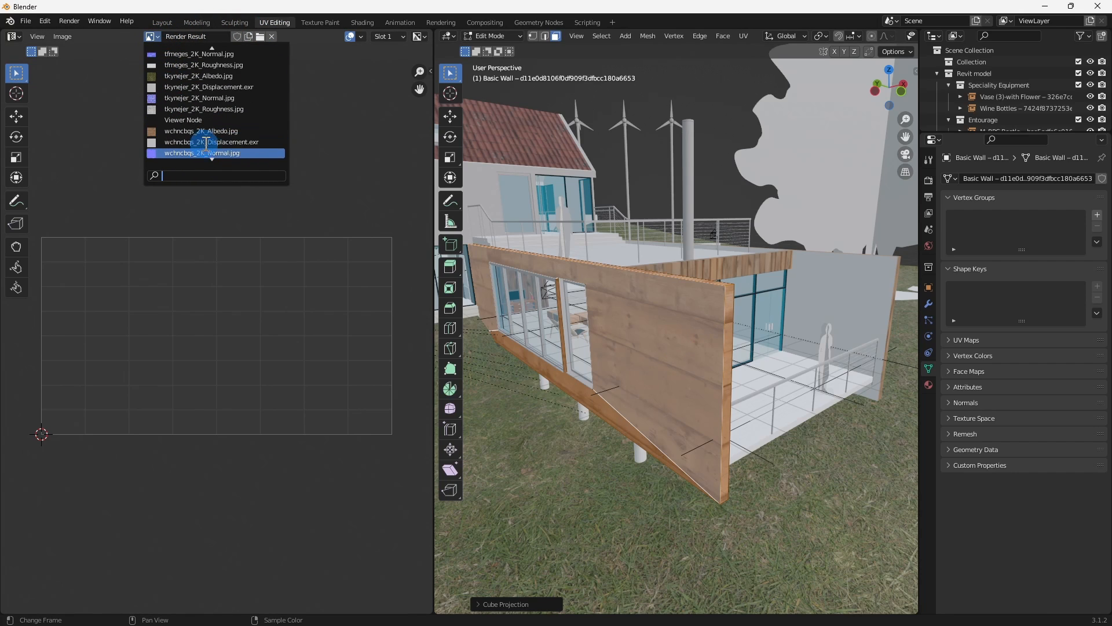
click(208, 142)
- Rotate the timber wall's UVs by 90 degrees, scale them up for vertical planks, and return to Object Mode with the wall deselected
scroll(209, 341, down, 4)
scroll(208, 360, up, 1)
key(r)
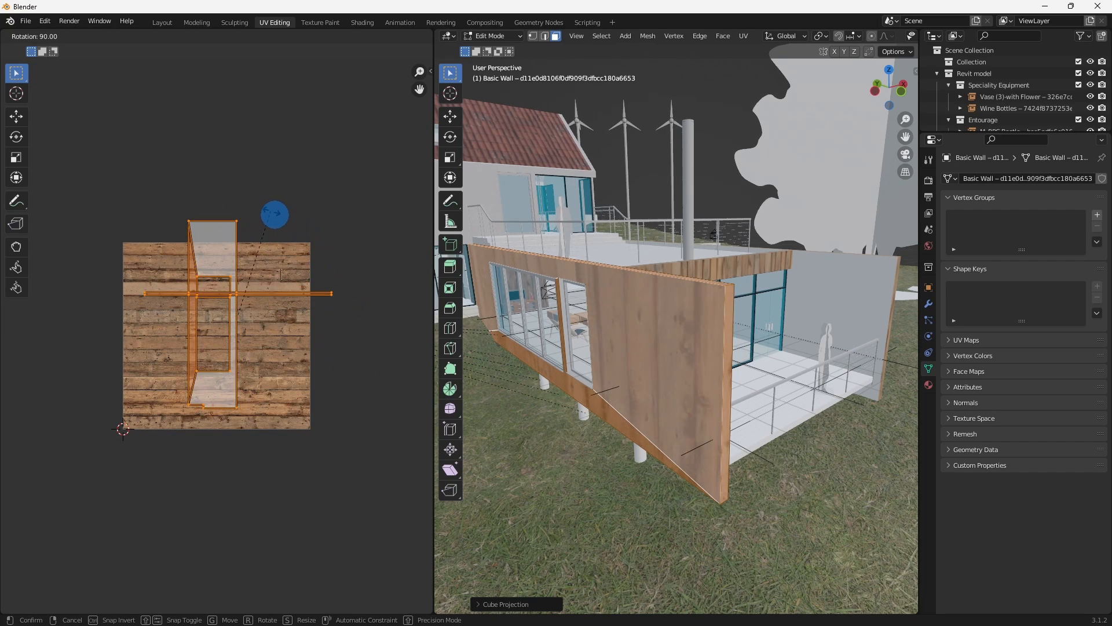
click(273, 216)
key(s)
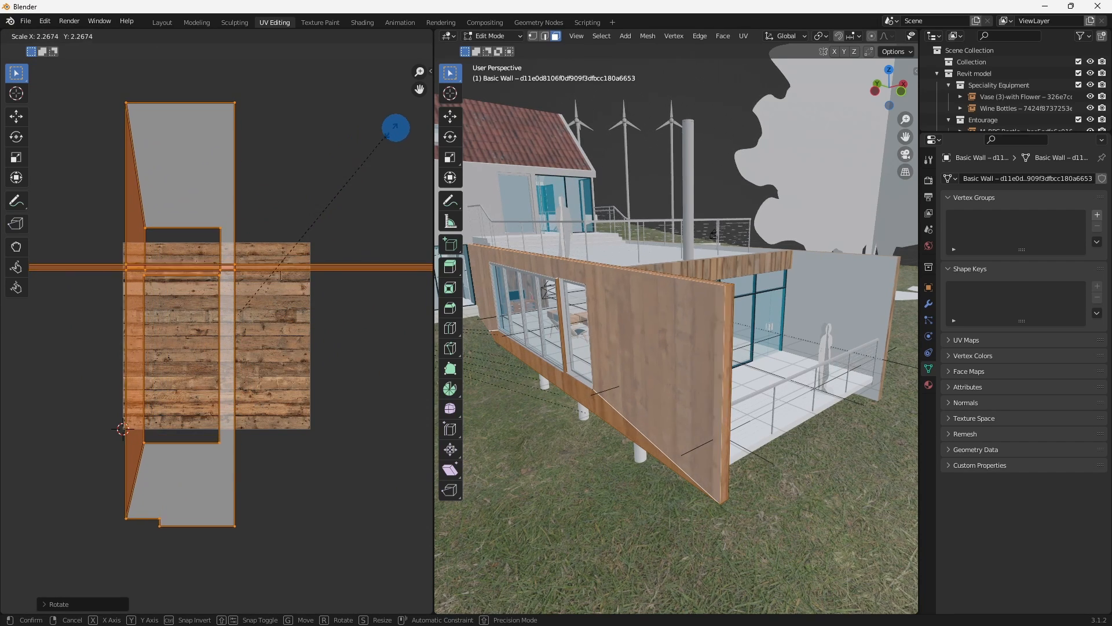
click(44, 91)
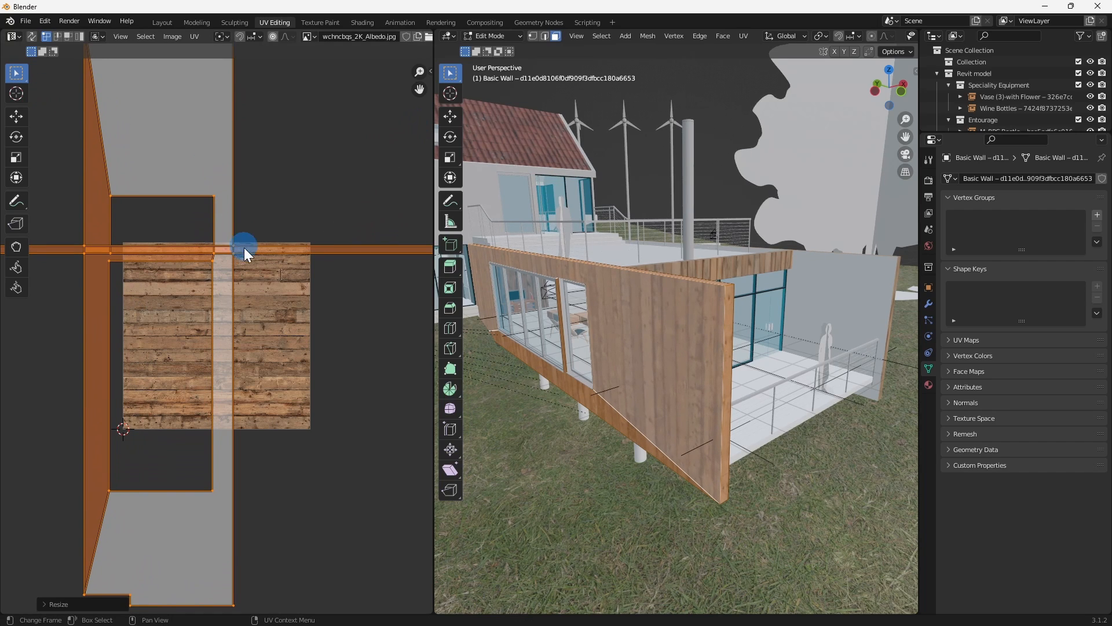
key(Tab)
click(662, 169)
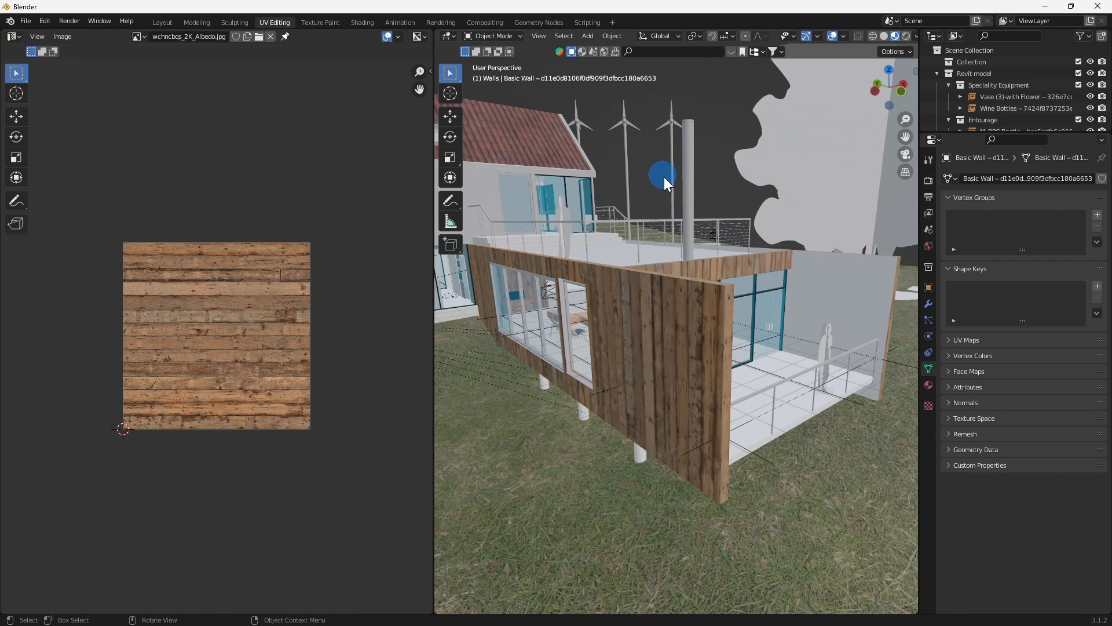
- Switch to the Layout workspace and frame the whole site model in the viewport
scroll(700, 269, down, 7)
middle_drag(675, 336, 690, 318)
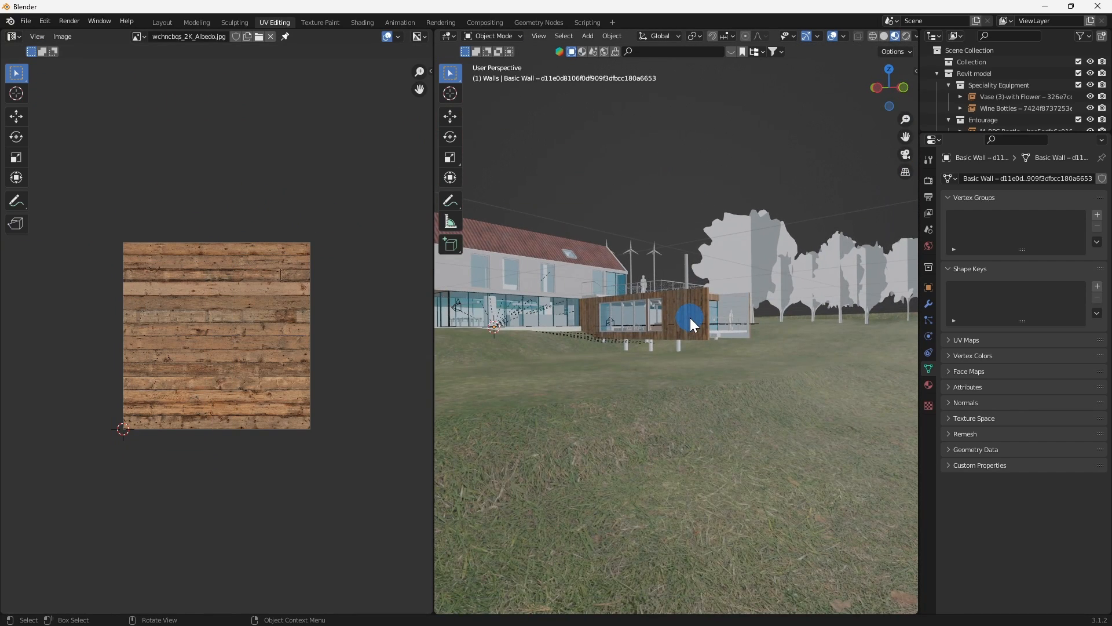
scroll(690, 317, down, 2)
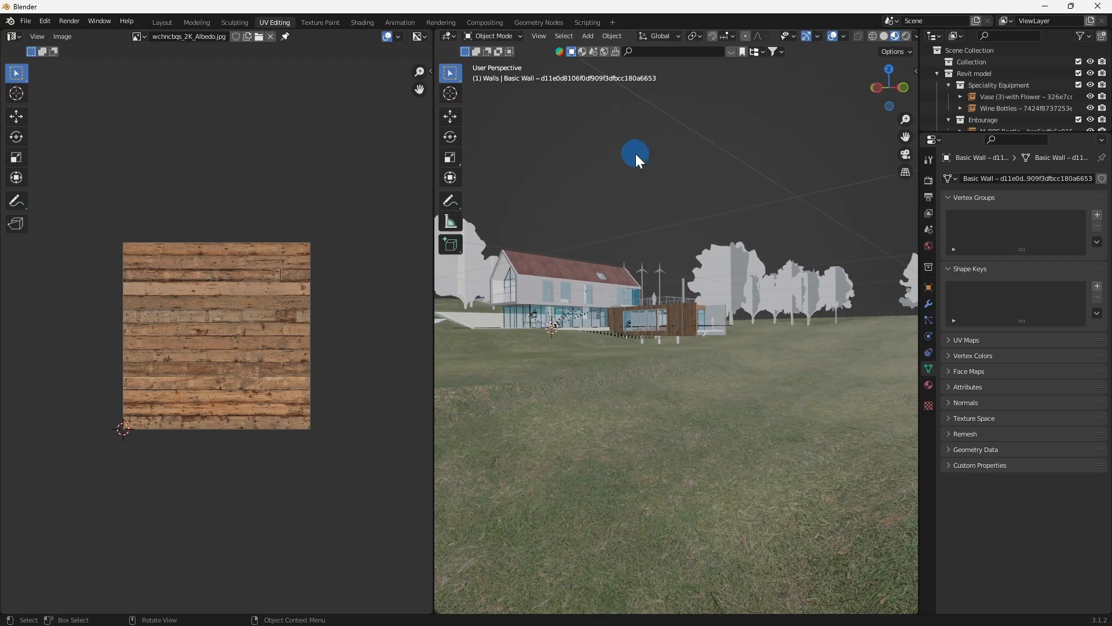
click(158, 20)
scroll(481, 300, down, 10)
middle_drag(498, 375, 479, 369)
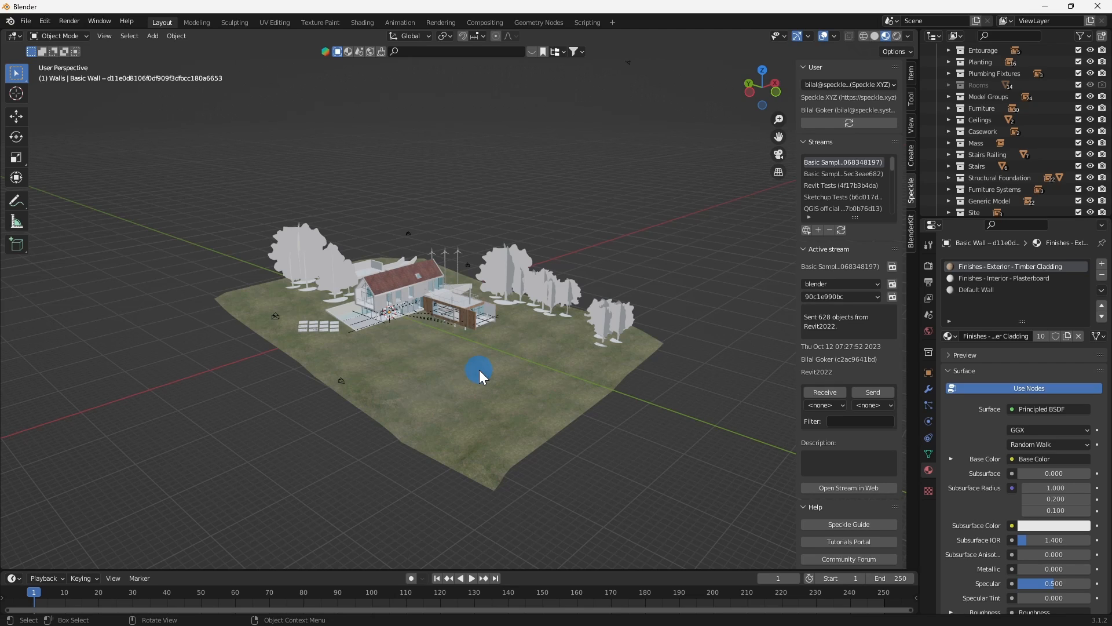
middle_drag(539, 368, 550, 322)
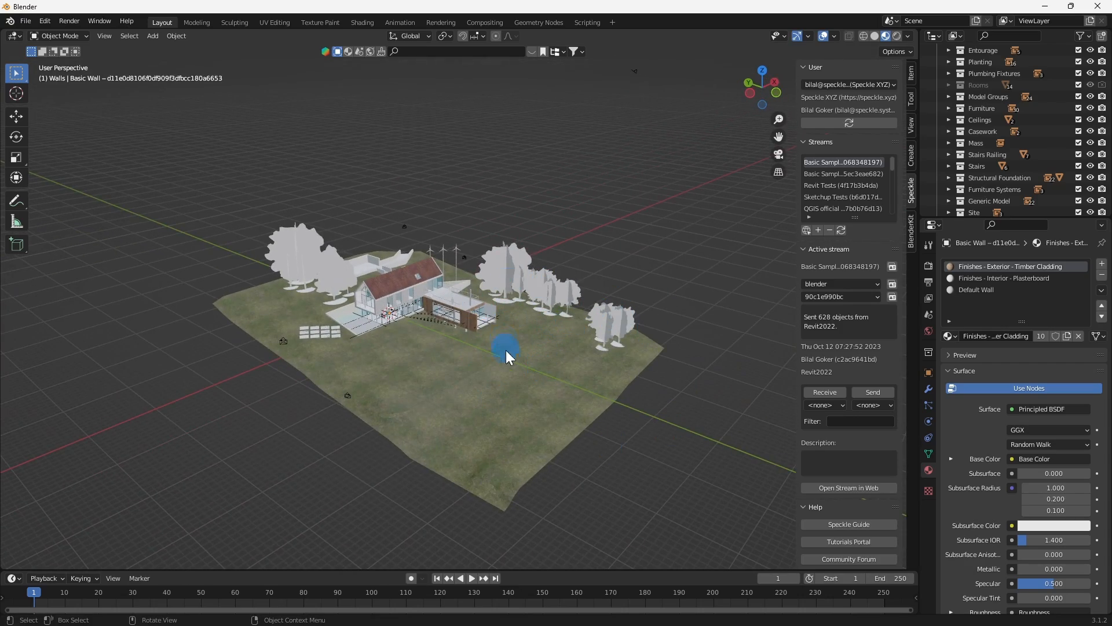
- Select a placeholder deciduous tree in the small group at the far corner of the site
scroll(666, 329, up, 5)
shift+middle_drag(666, 329, 480, 342)
click(470, 346)
scroll(470, 346, up, 5)
scroll(511, 336, down, 3)
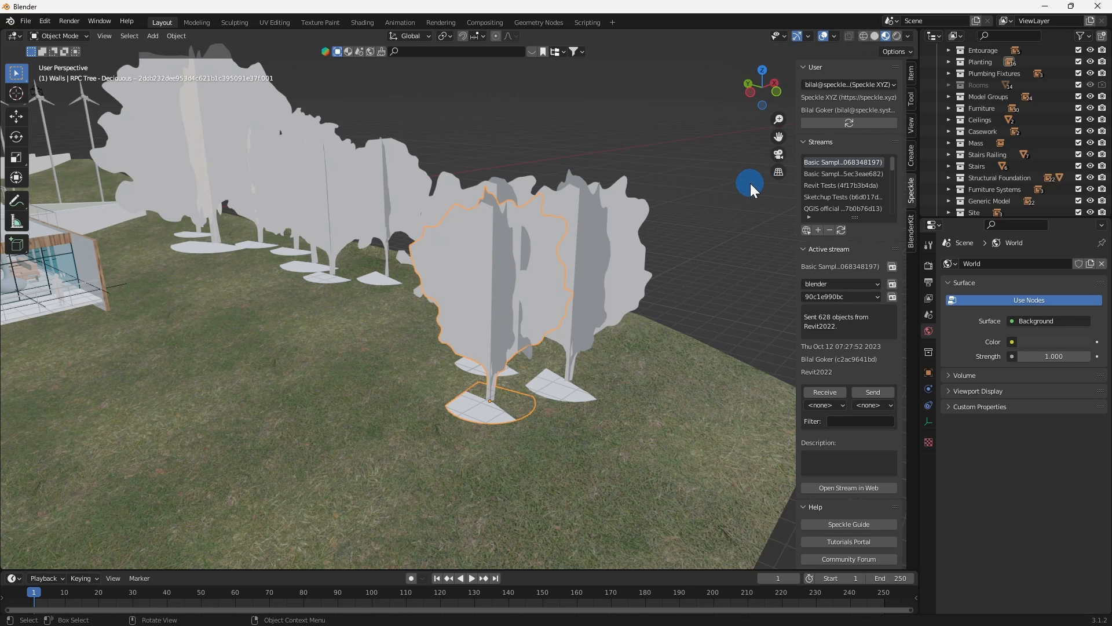
scroll(673, 245, down, 3)
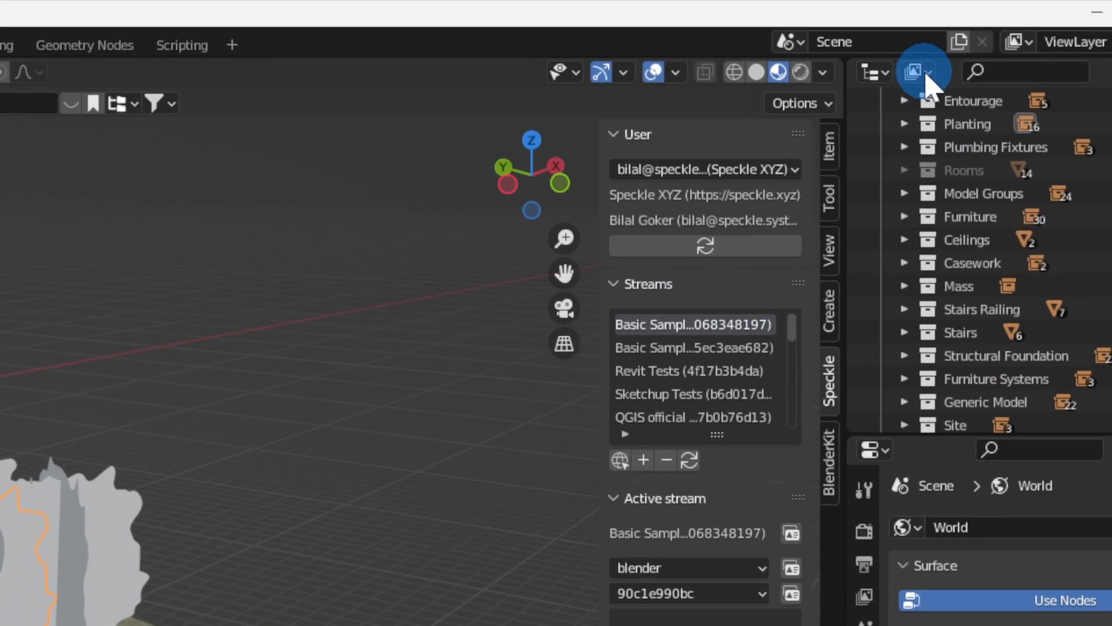
click(955, 36)
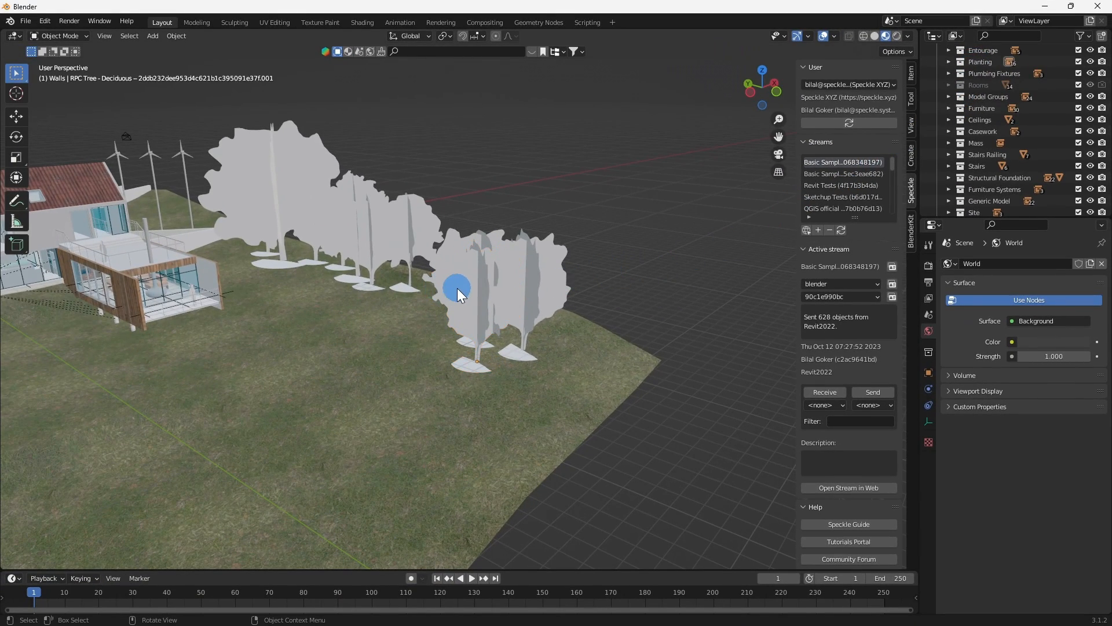
click(457, 287)
scroll(495, 290, up, 2)
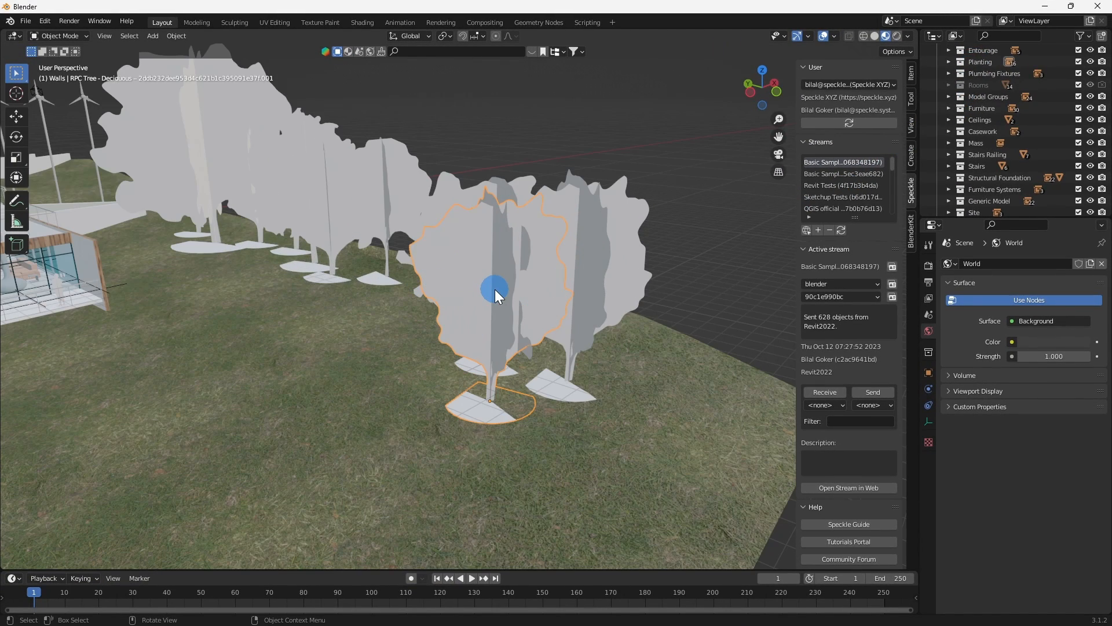
- Reveal the selected tree in the Outliner, expand it in a widened Outliner, and select its nested RPC Tree source collection
scroll(1034, 150, up, 4)
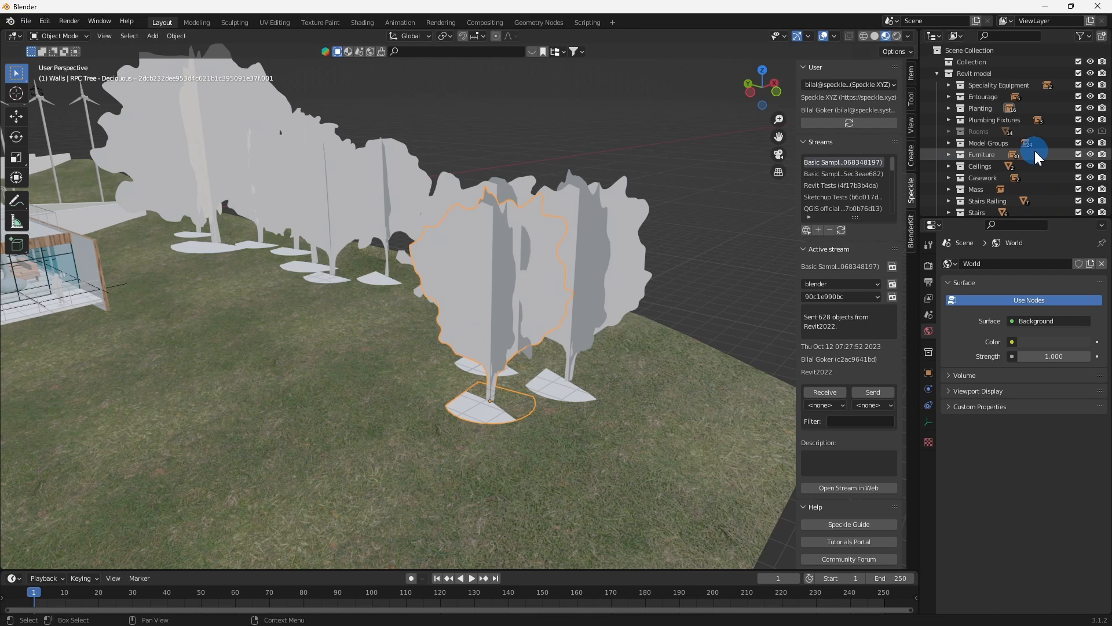
key(period)
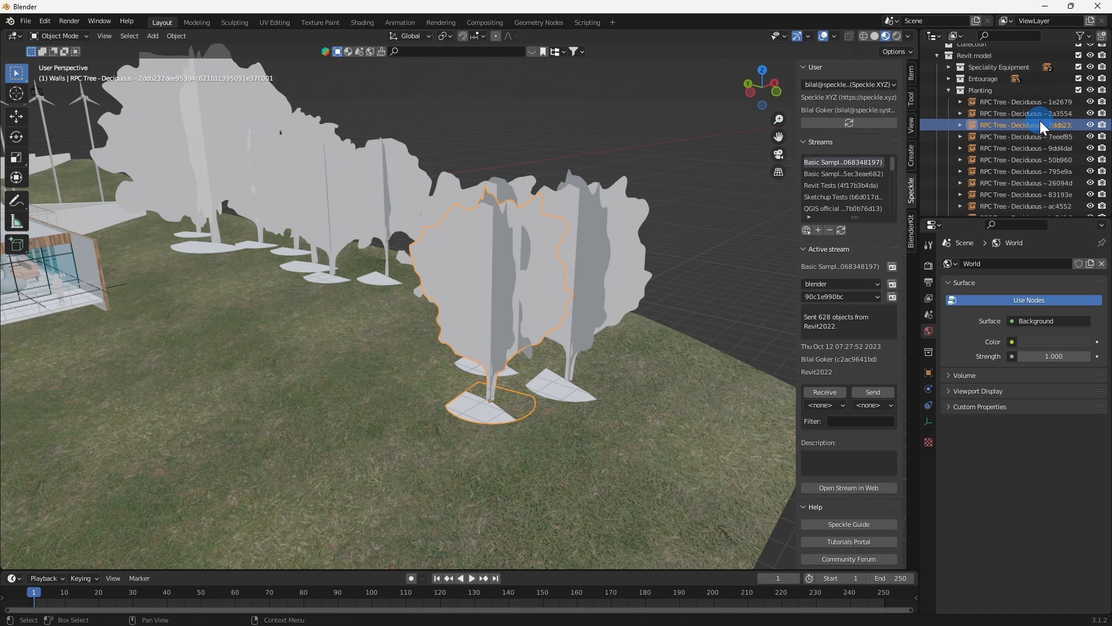
click(960, 124)
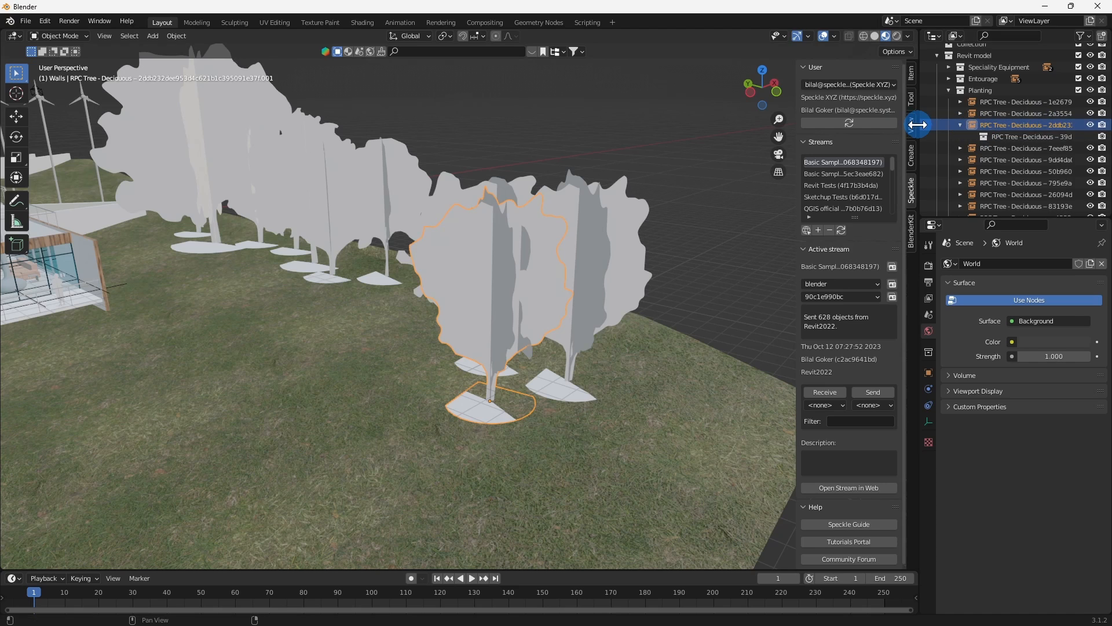
drag(920, 120, 803, 128)
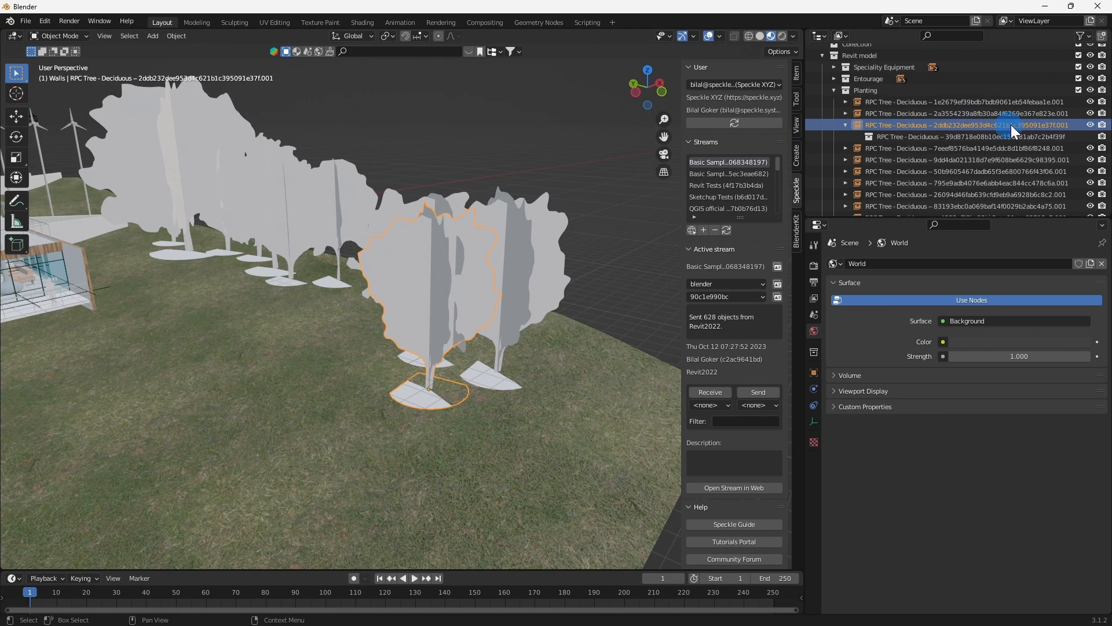
click(945, 137)
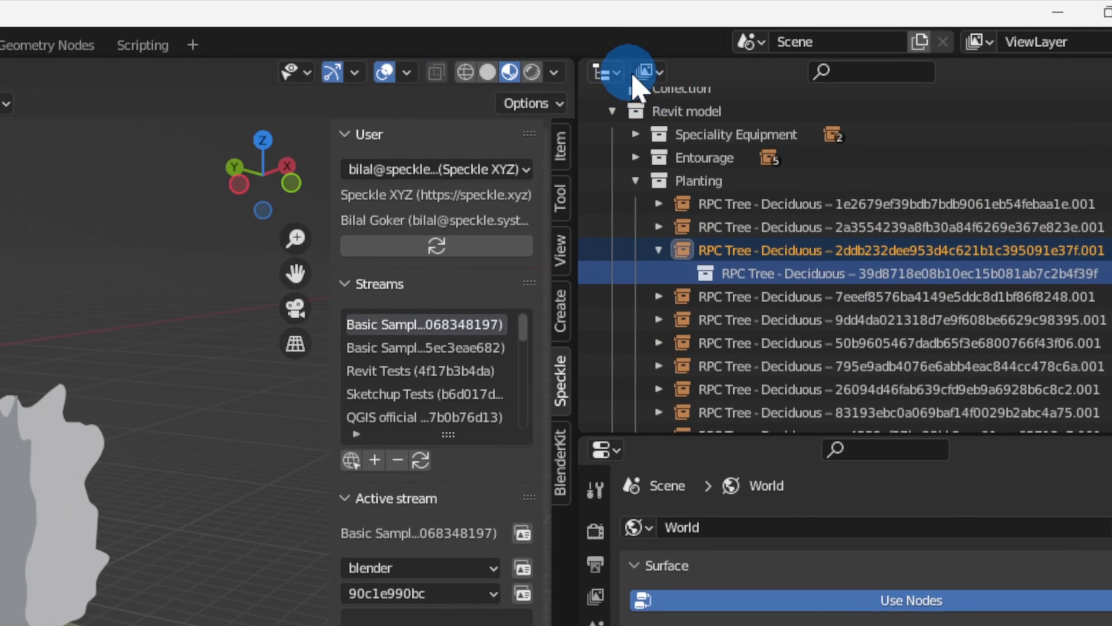
- Set the Outliner display mode to Blender File and expand Collections down to the RPC Tree - Deciduous entries
click(637, 74)
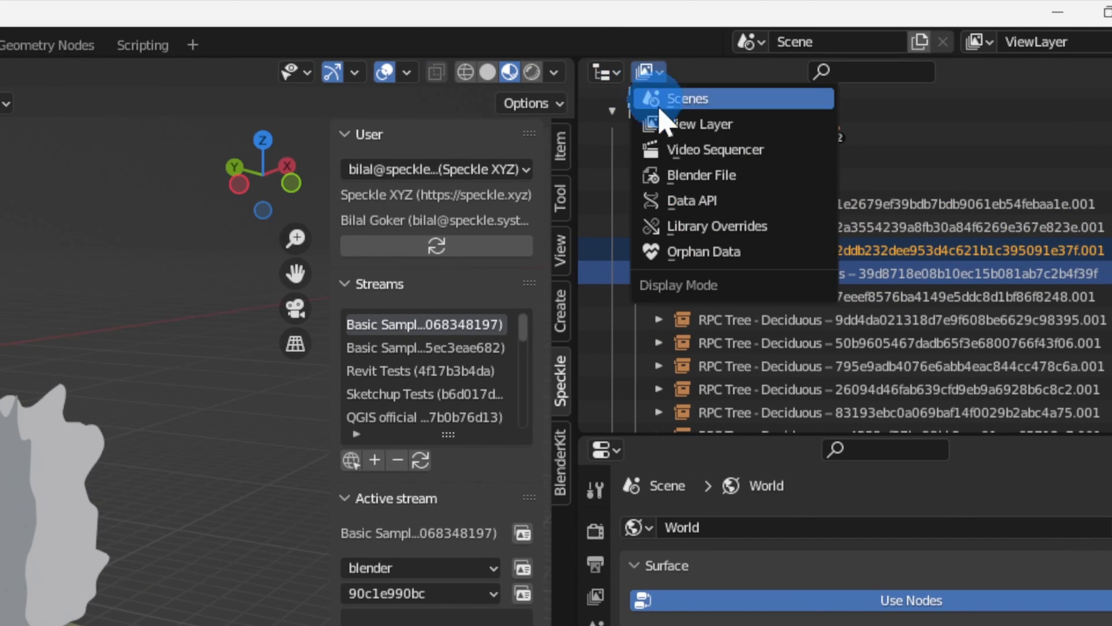
click(684, 174)
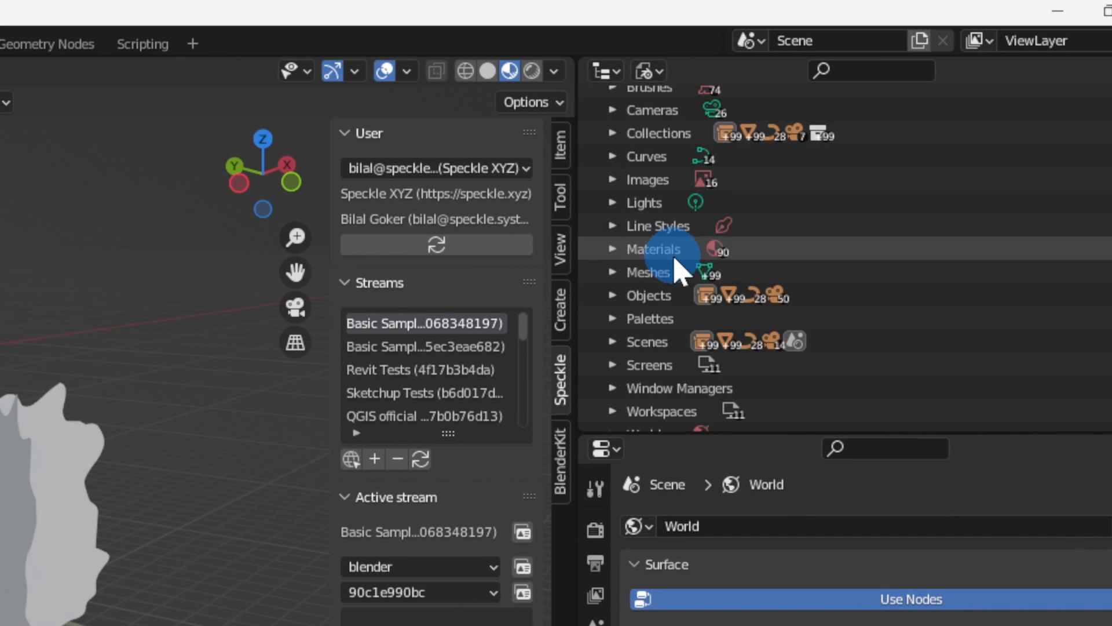
click(612, 134)
scroll(759, 325, down, 20)
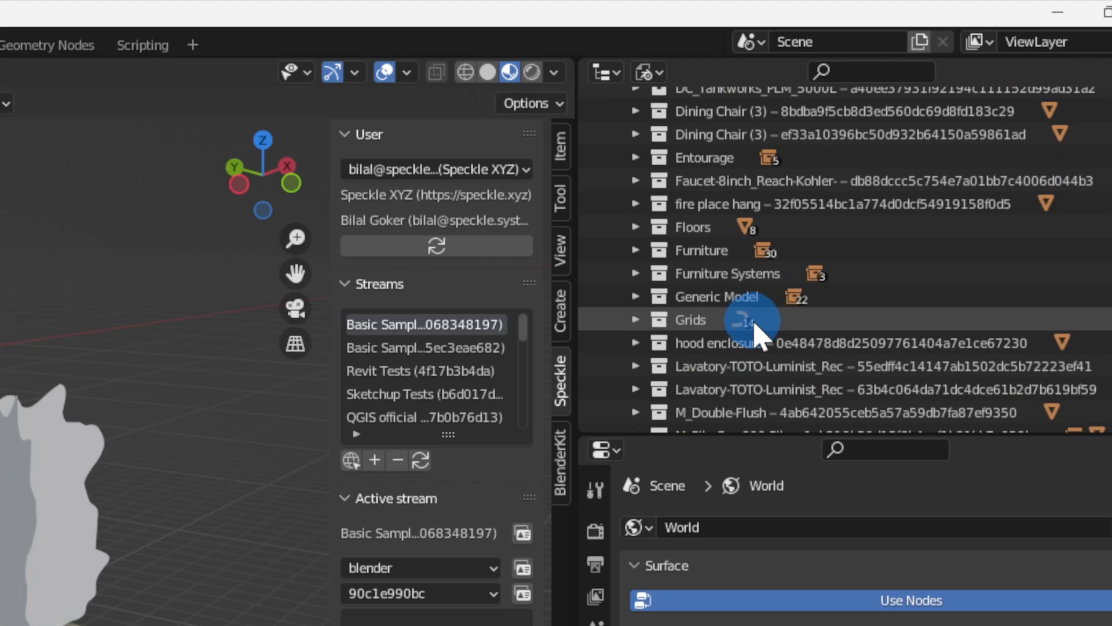
scroll(750, 327, down, 10)
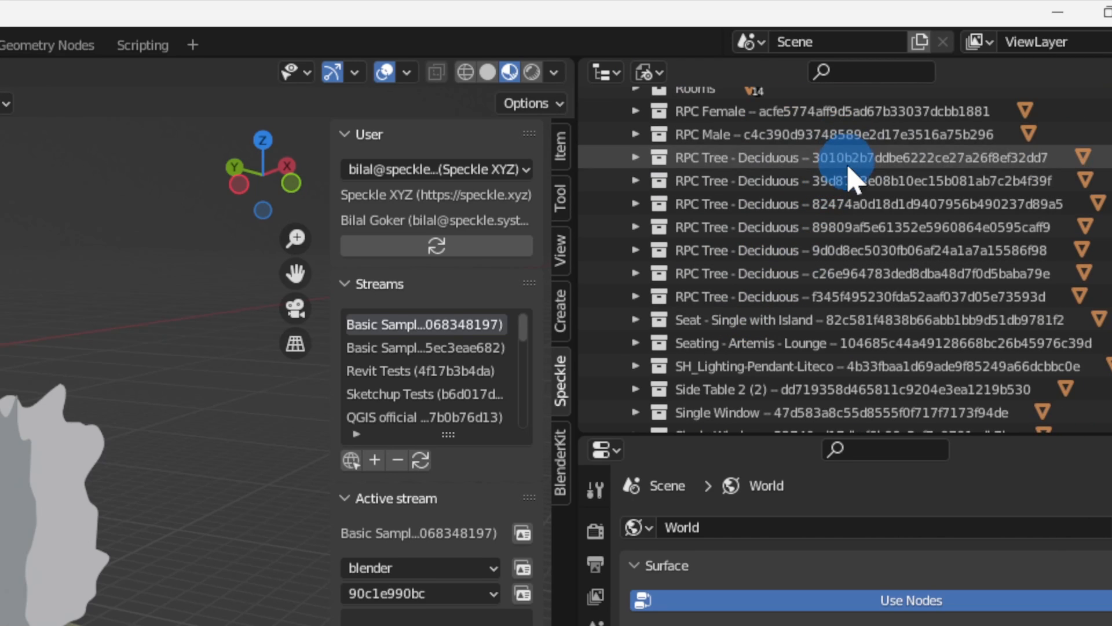
- Link the collection RPC Tree - Deciduous -- 39d8718e08b10ec15b081ab7c2b4f39f to the scene
click(832, 181)
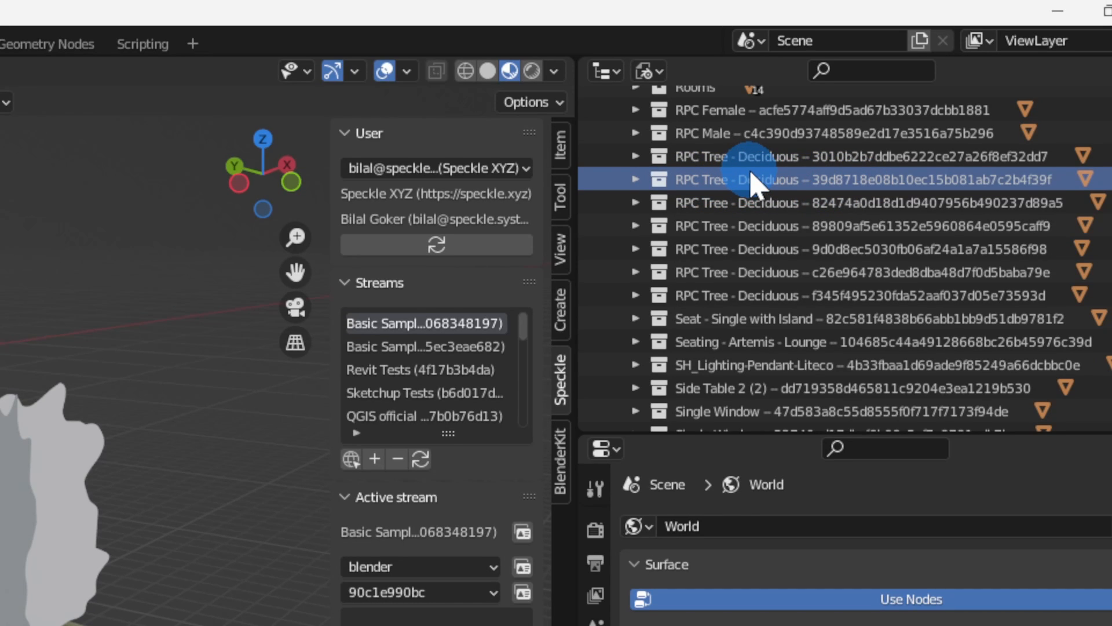
right_click(741, 185)
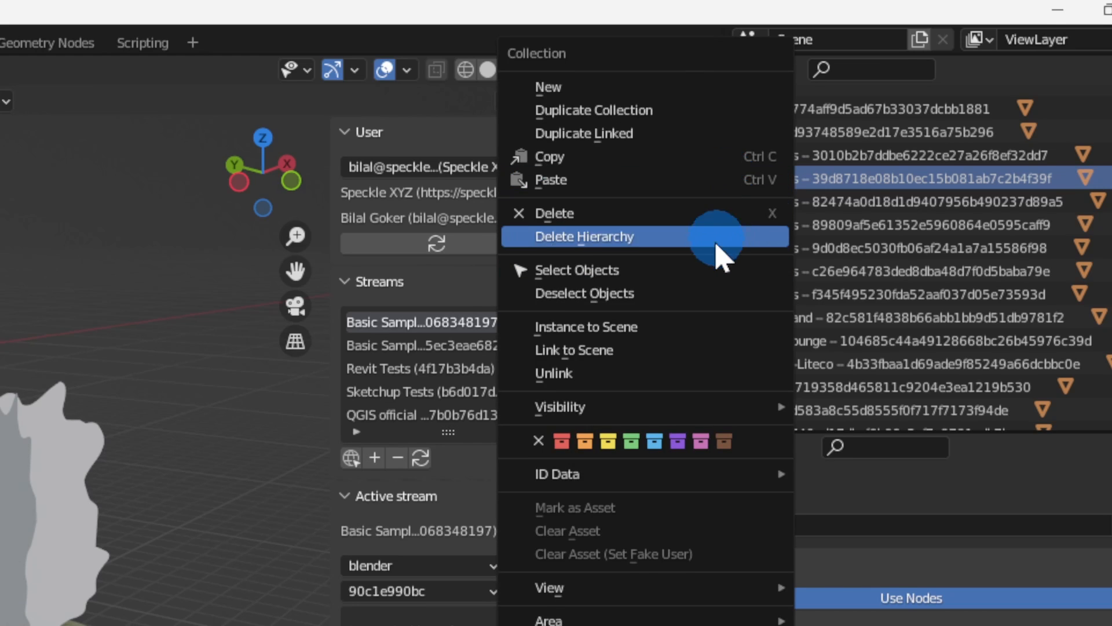
click(652, 351)
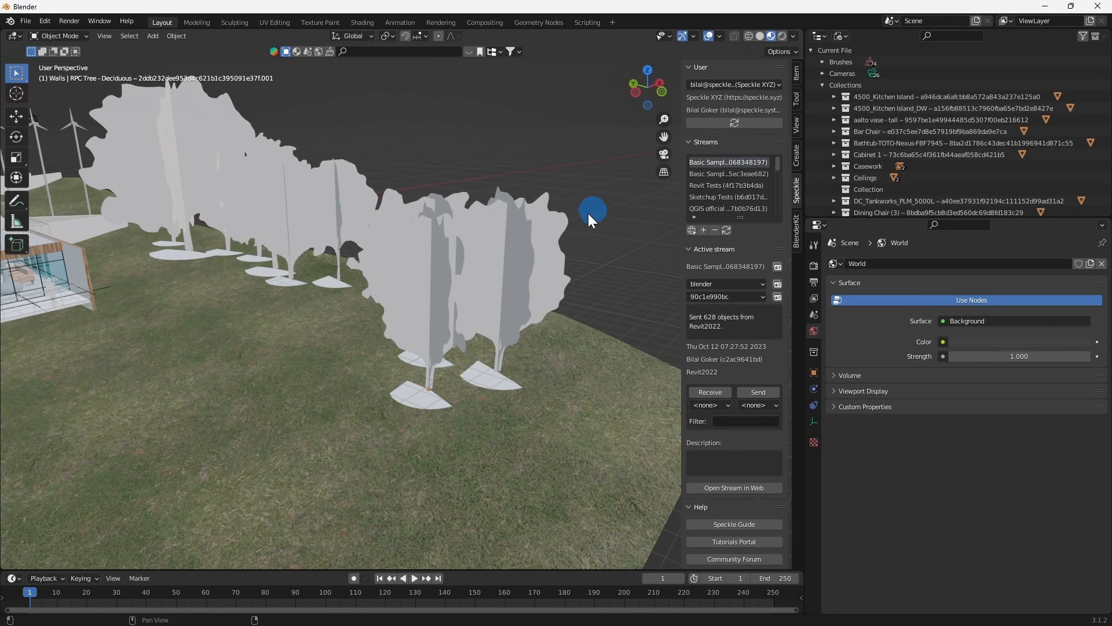
- Select the newly linked source tree at the world origin inside the house and isolate it in local view
scroll(590, 220, down, 8)
shift+middle_drag(284, 325, 525, 347)
scroll(392, 301, up, 7)
middle_drag(393, 299, 378, 316)
scroll(374, 317, up, 4)
scroll(366, 290, up, 4)
click(179, 242)
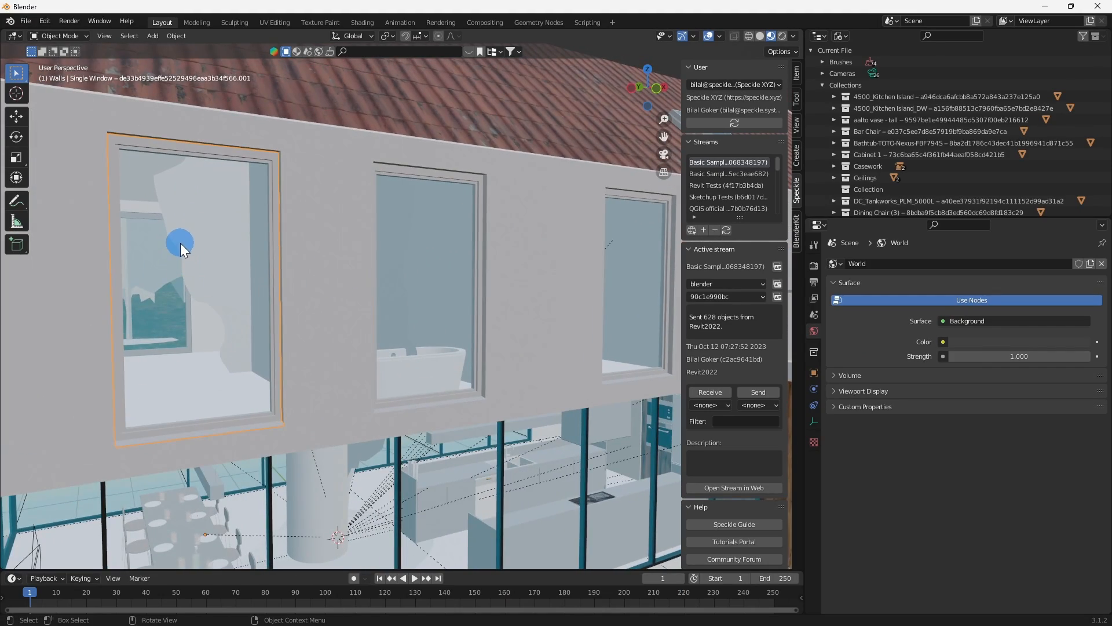
scroll(191, 241, up, 5)
scroll(212, 241, down, 3)
mouse_move(235, 260)
middle_down()
mouse_move(283, 263)
mouse_move(250, 254)
middle_up()
click(250, 254)
scroll(250, 253, down, 8)
middle_drag(308, 275, 413, 318)
key(KP_Divide)
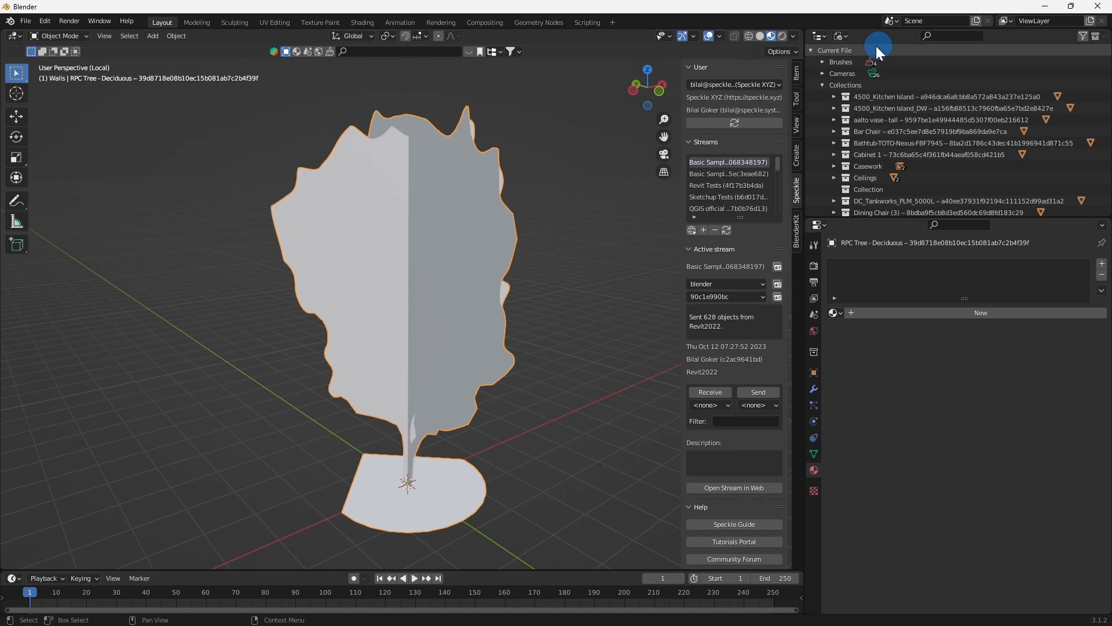
- Set the Outliner back to View Layer, locate the isolated tree, and make its RPC Tree collection under Walls active and expanded
click(841, 37)
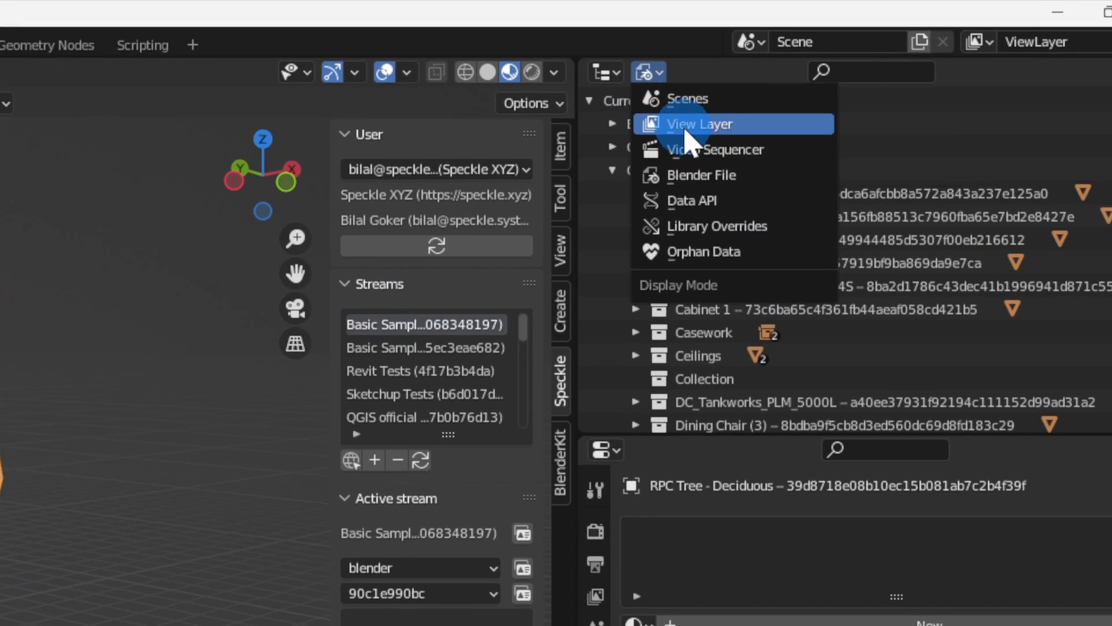
click(857, 61)
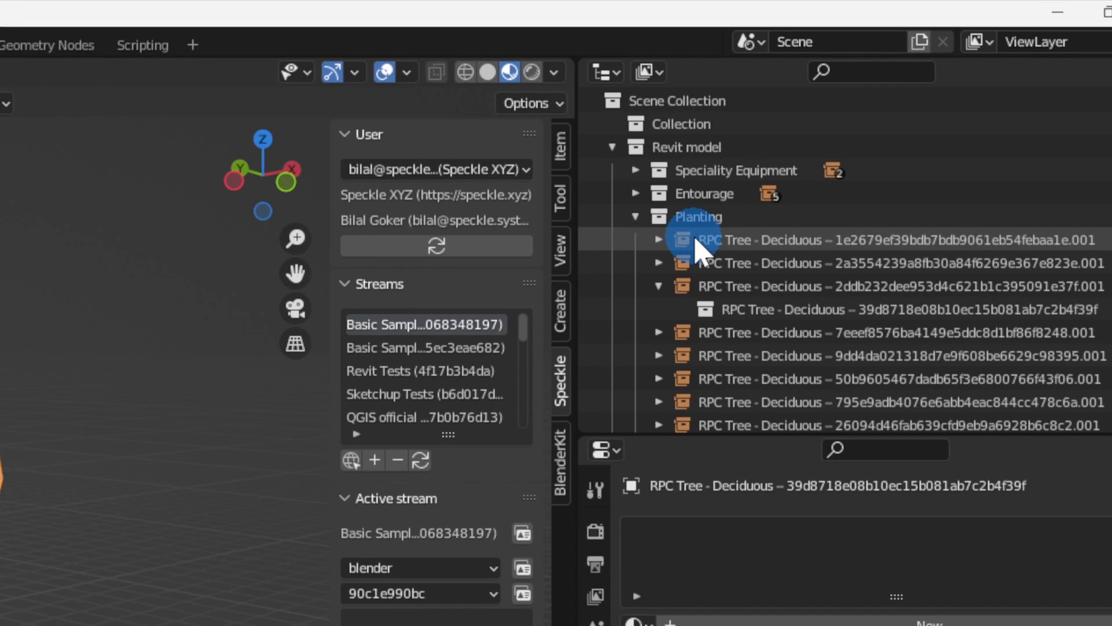
key(KP_Decimal)
click(711, 230)
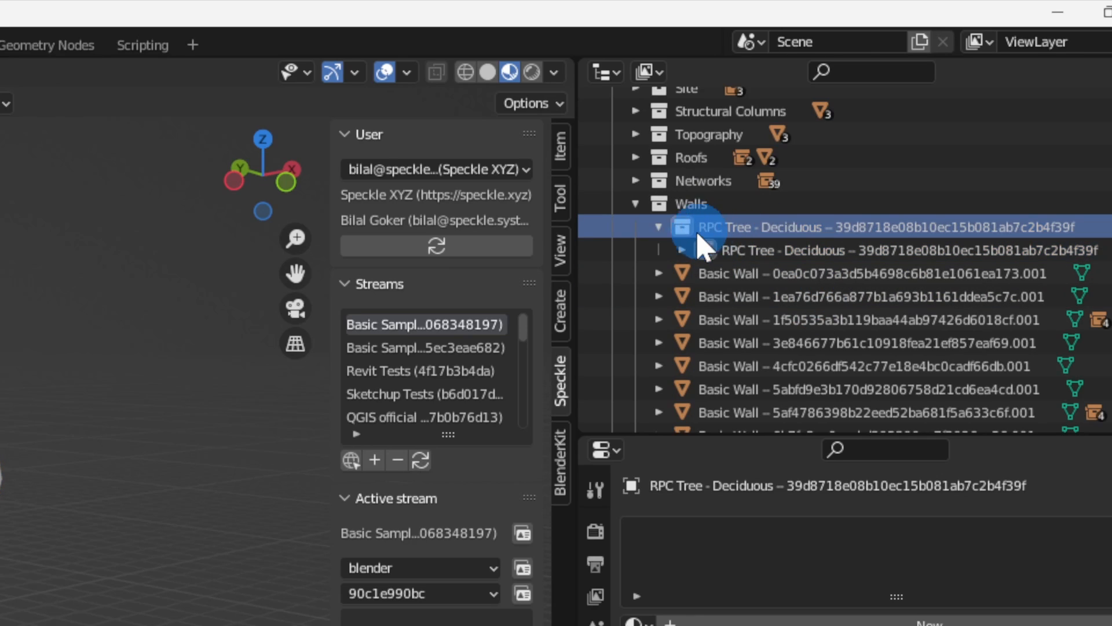
click(659, 227)
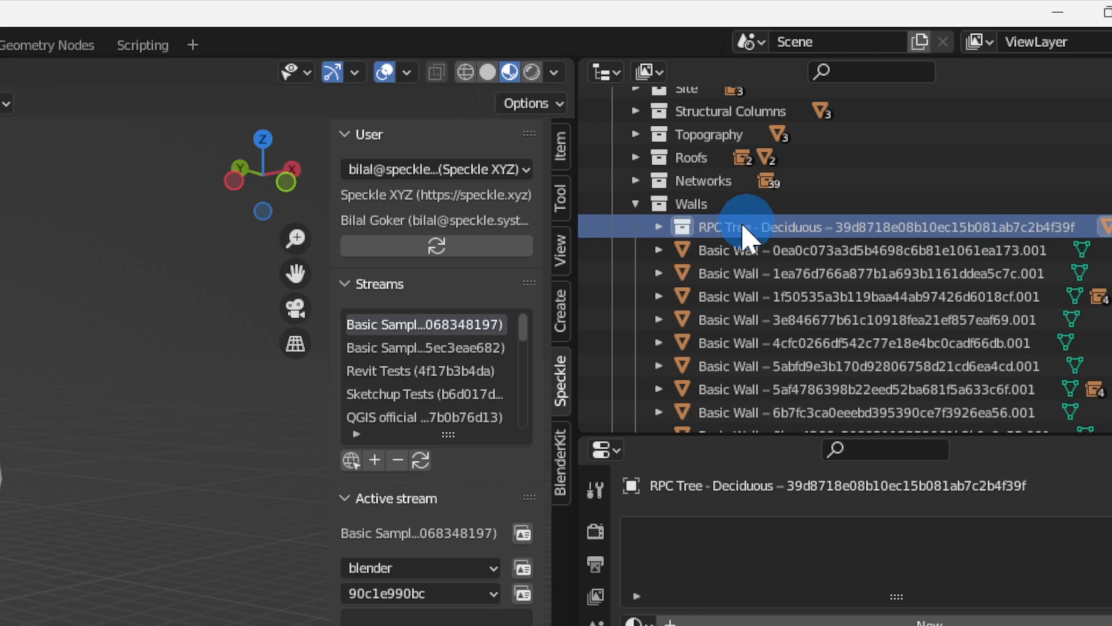
click(658, 227)
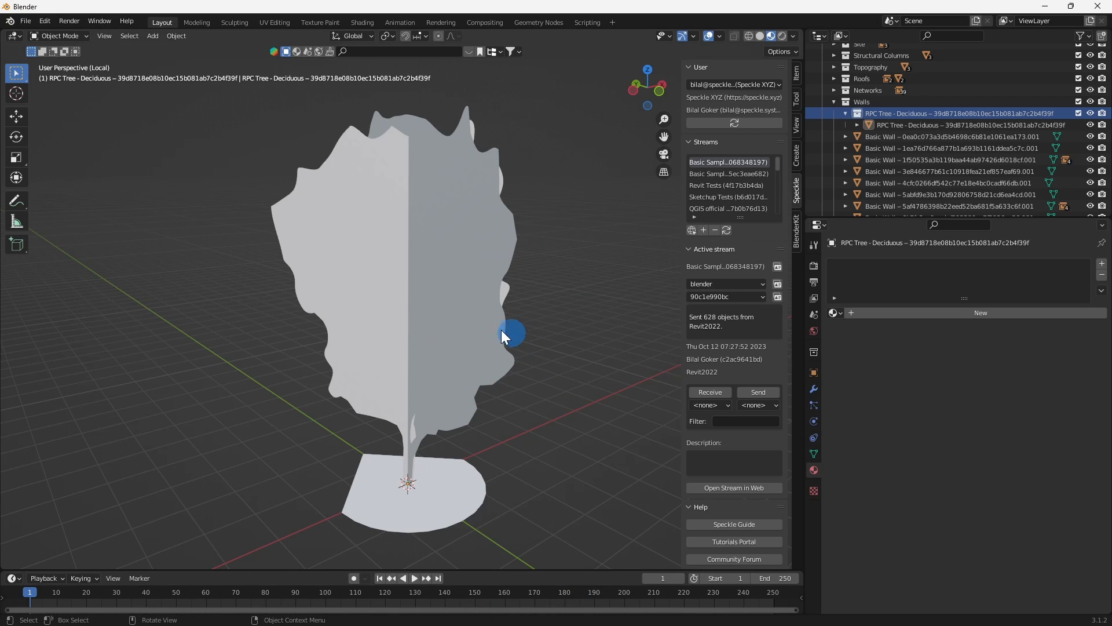
- Paste the copied detailed tree into the RPC Tree collection and scale it to about 0.64 to match the placeholder's size
key(ctrl+v)
scroll(483, 341, down, 5)
scroll(414, 223, up, 2)
middle_drag(415, 223, 478, 222)
key(s)
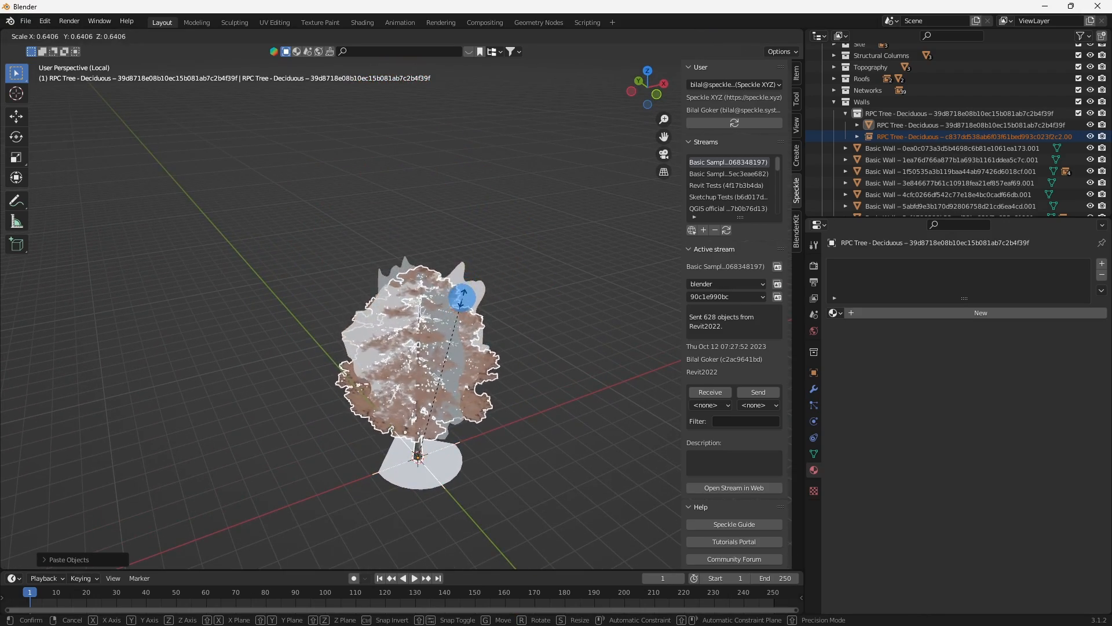
click(461, 298)
- Delete the original placeholder tree mesh from the RPC Tree collection
middle_drag(461, 298, 574, 385)
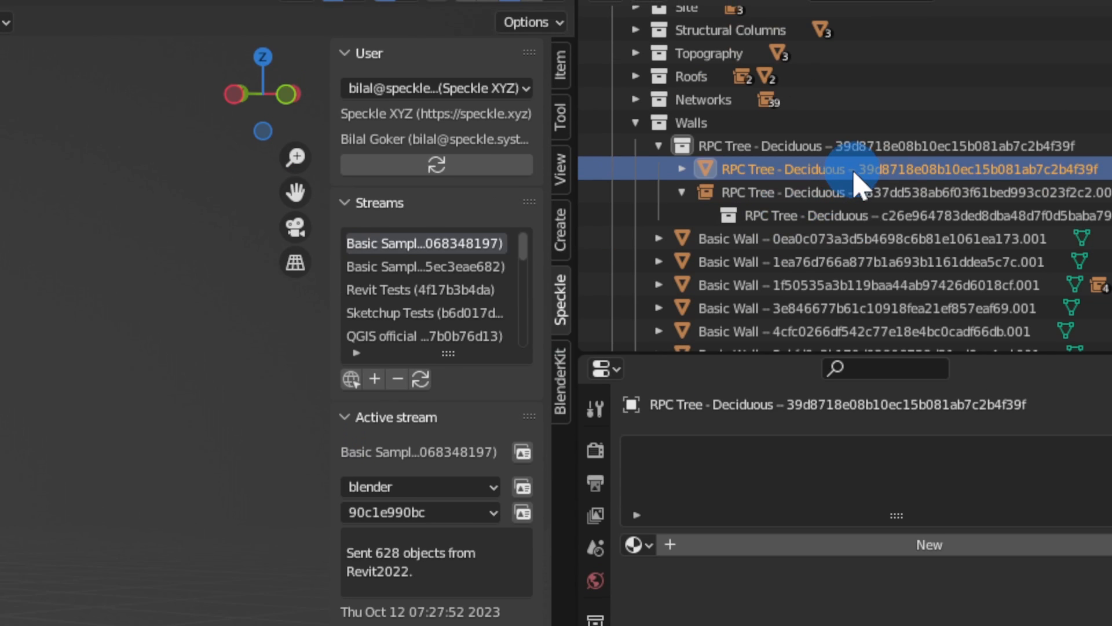
click(818, 203)
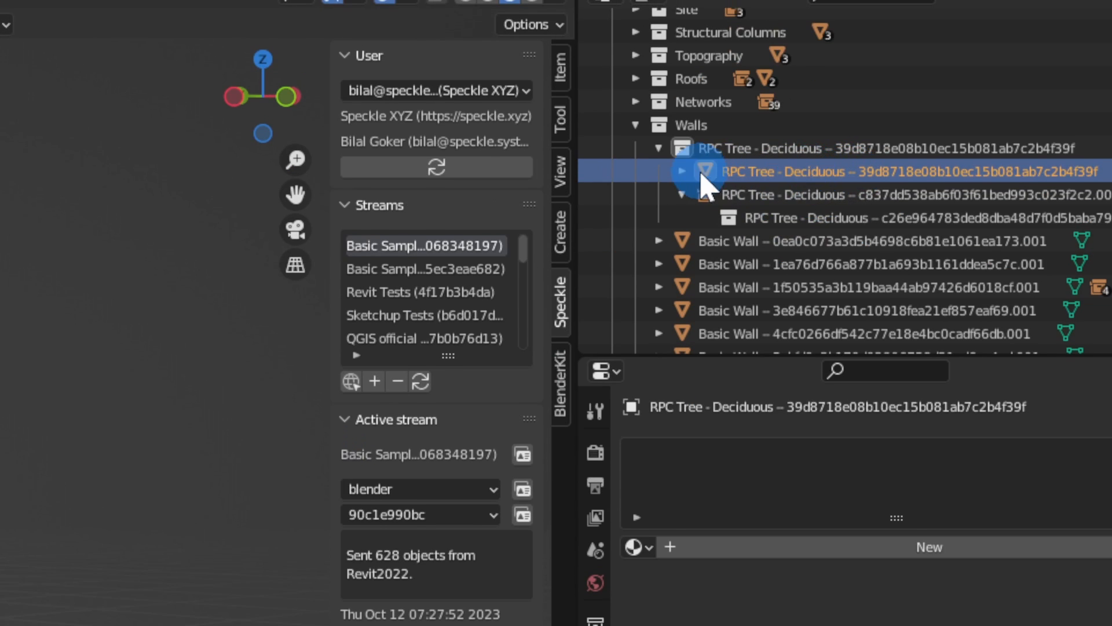
key(Delete)
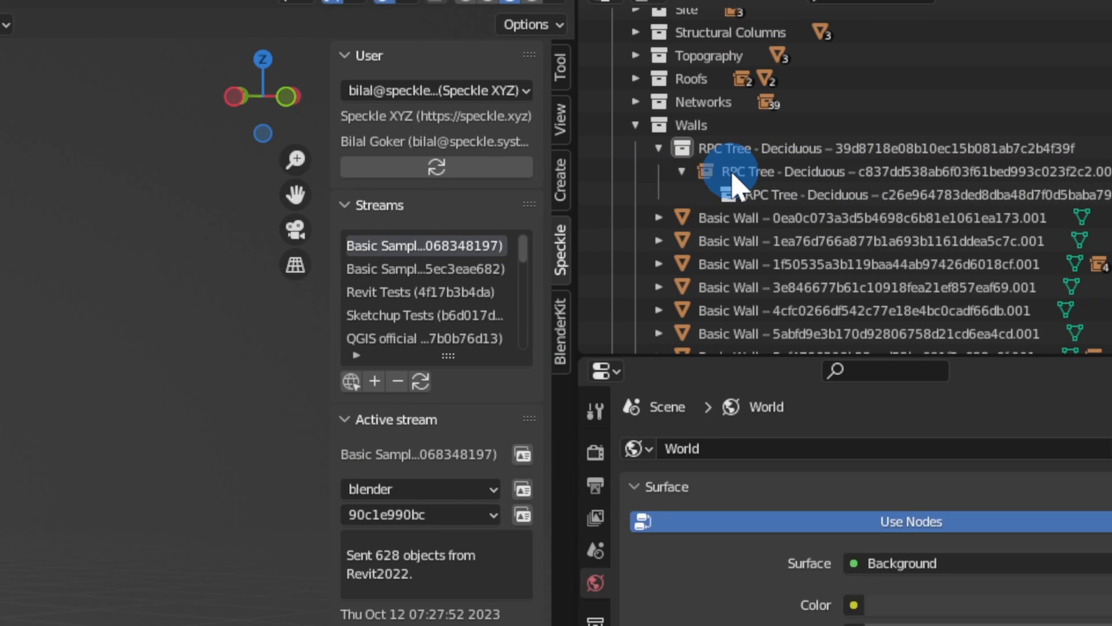
- Deselect the detailed tree, exit local view and look over the replaced trees across the whole site
click(492, 329)
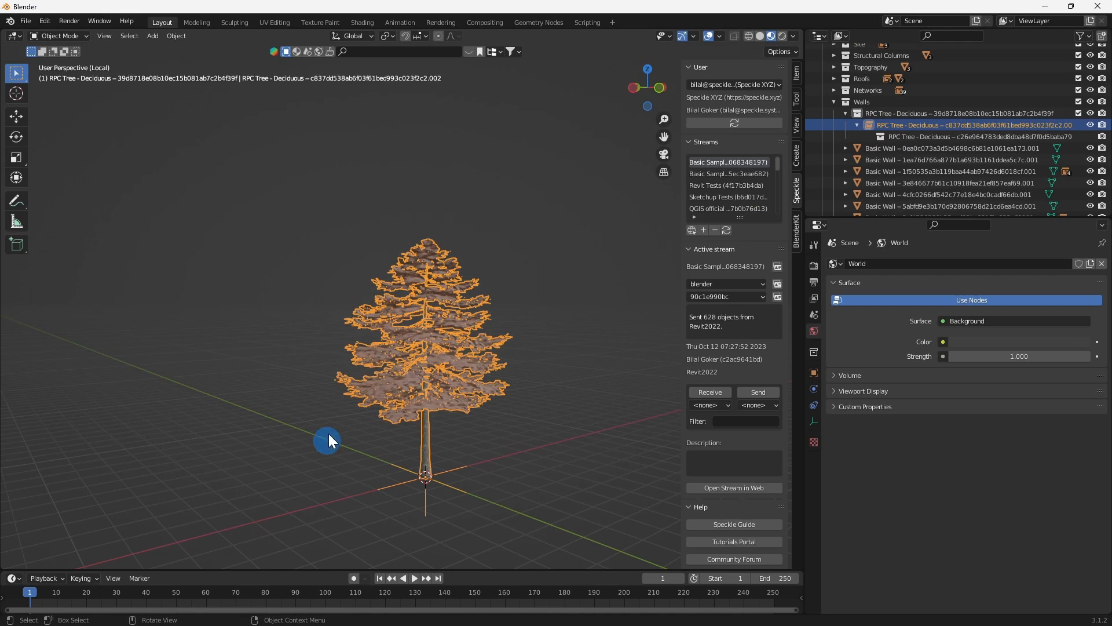
click(499, 190)
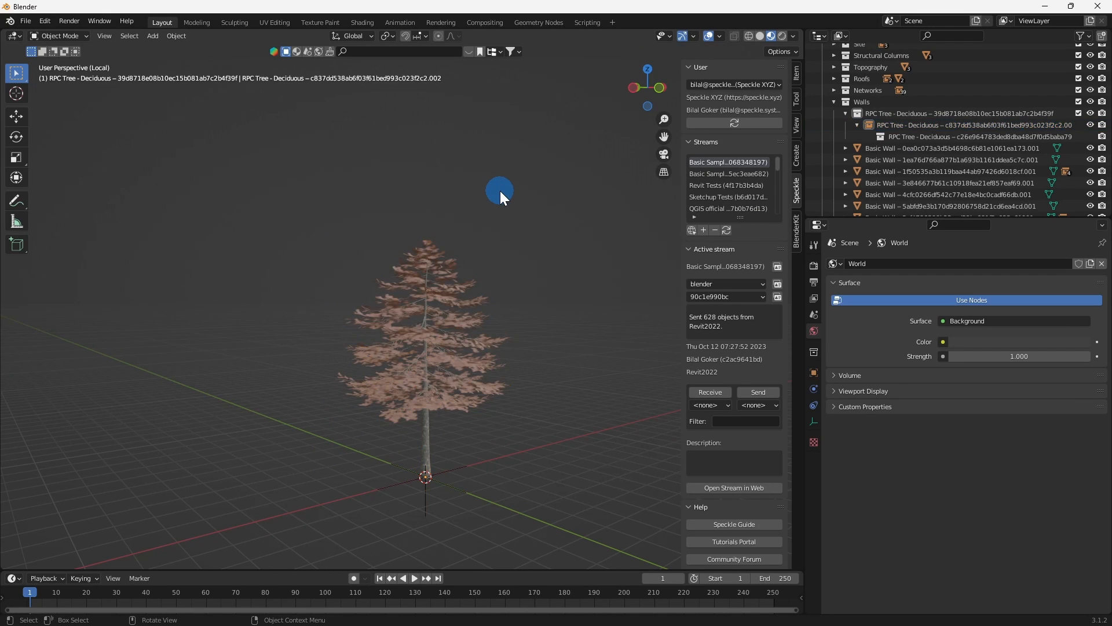
key(KP_Divide)
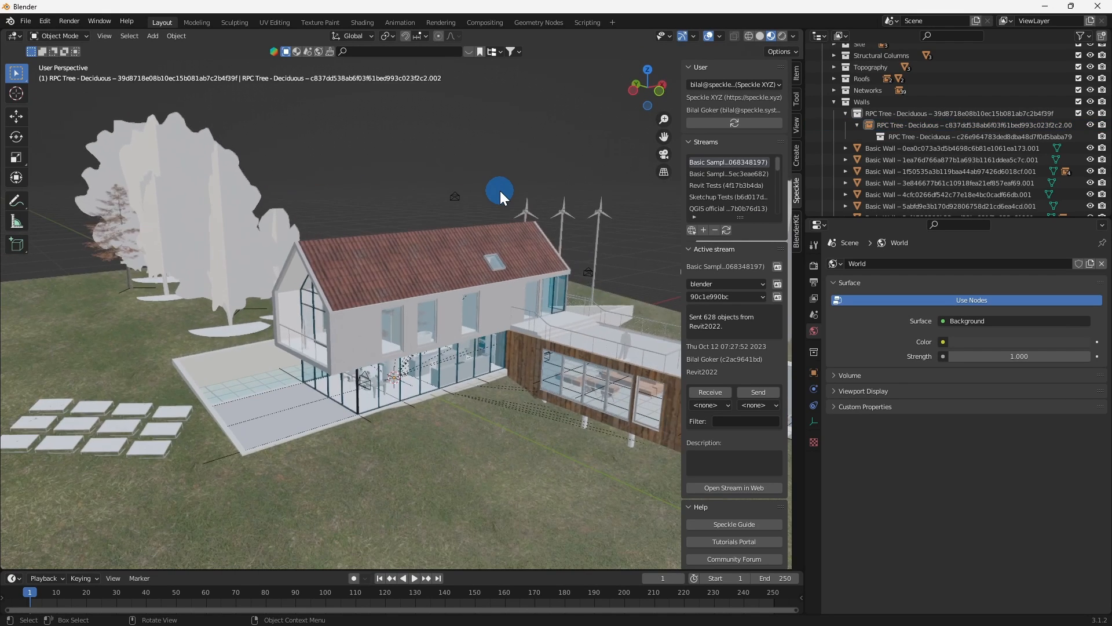
scroll(452, 367, down, 3)
middle_drag(452, 367, 593, 272)
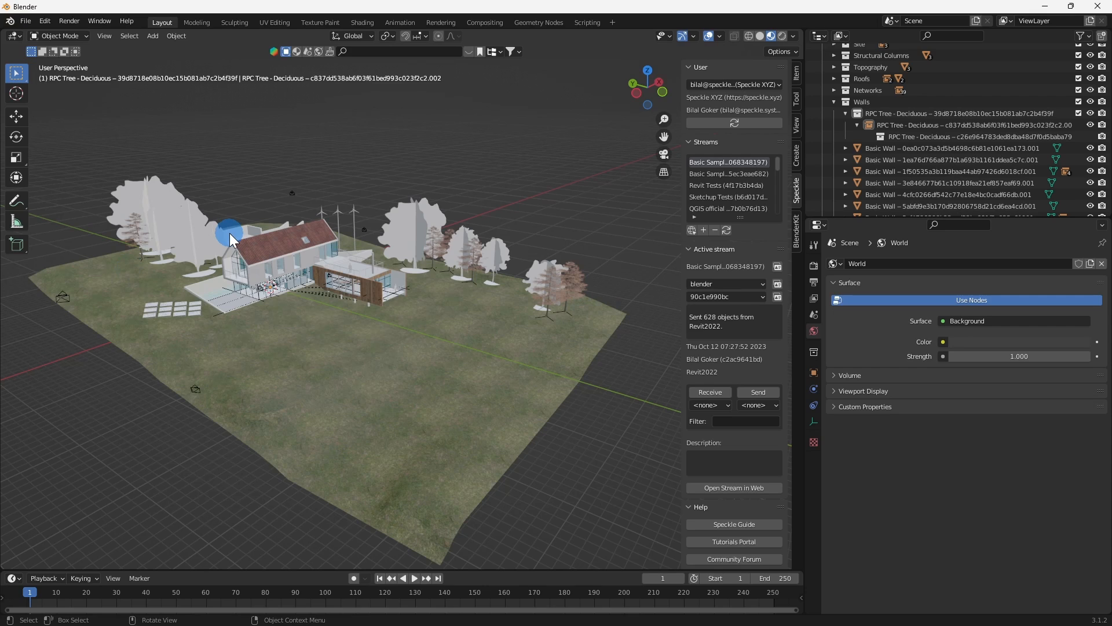
middle_drag(230, 239, 616, 200)
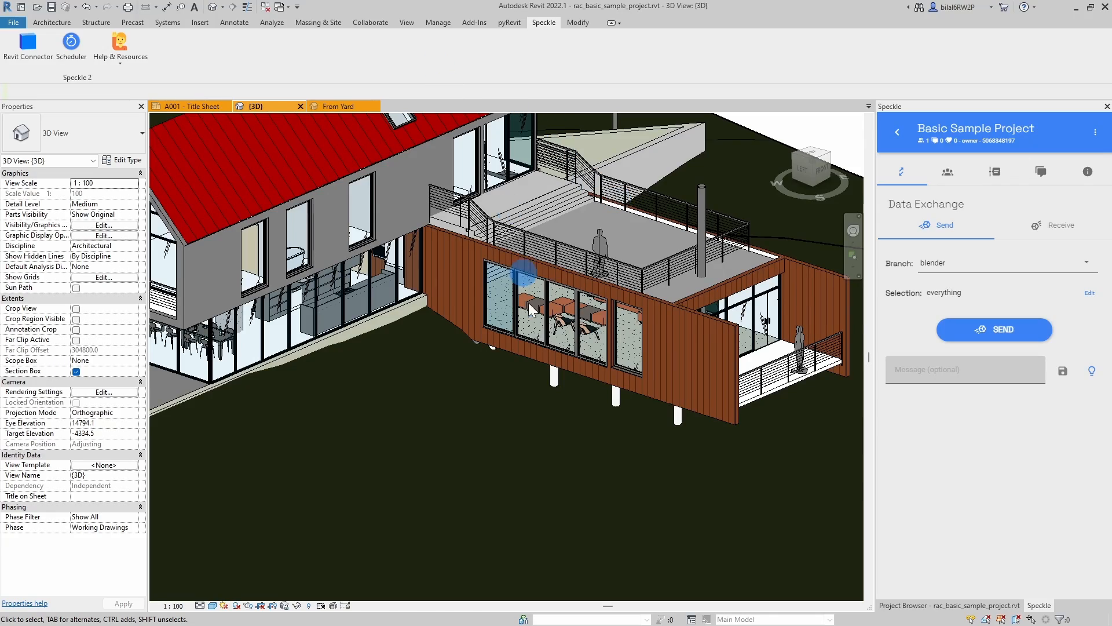
- Switch to Revit and turn off the section box in the 3D view
scroll(529, 305, down, 4)
shift+middle_drag(673, 419, 621, 424)
middle_drag(751, 424, 632, 392)
shift+middle_drag(533, 392, 613, 327)
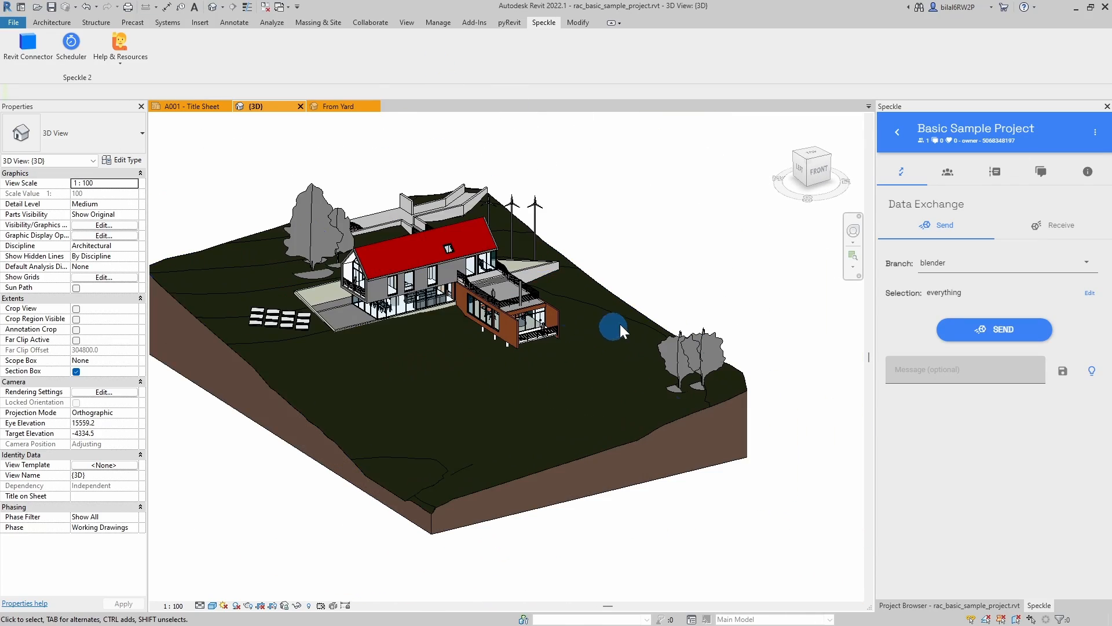
click(76, 371)
- Place eight trees similar to the selected Honey Locust - 25' on the open terrain in front of and beside the house
scroll(690, 375, up, 1)
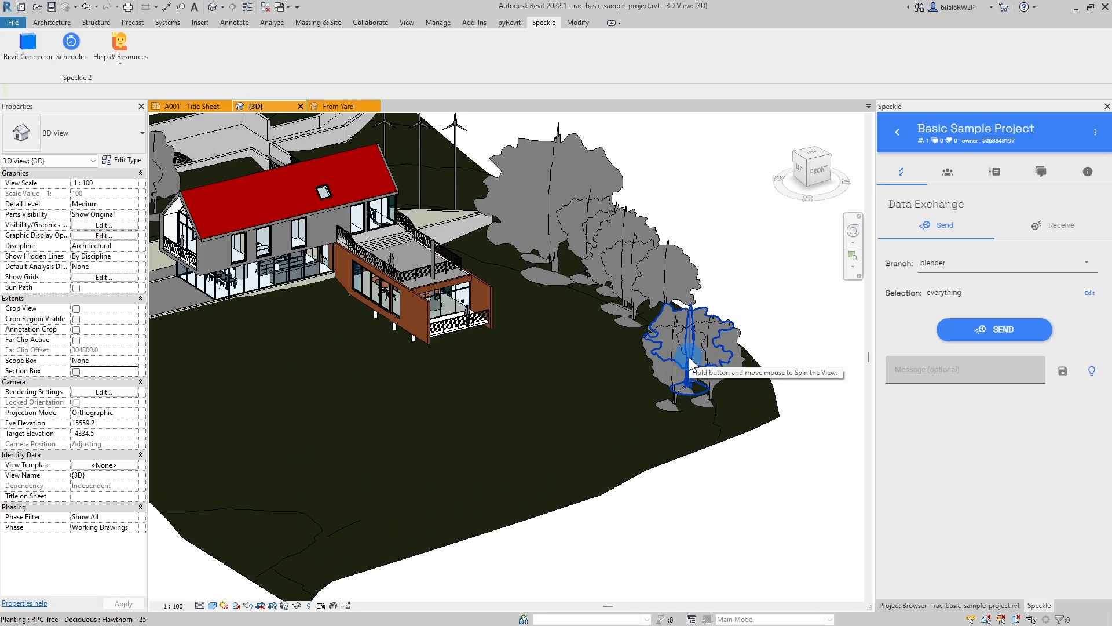
scroll(672, 366, down, 2)
scroll(678, 363, up, 3)
scroll(684, 360, up, 1)
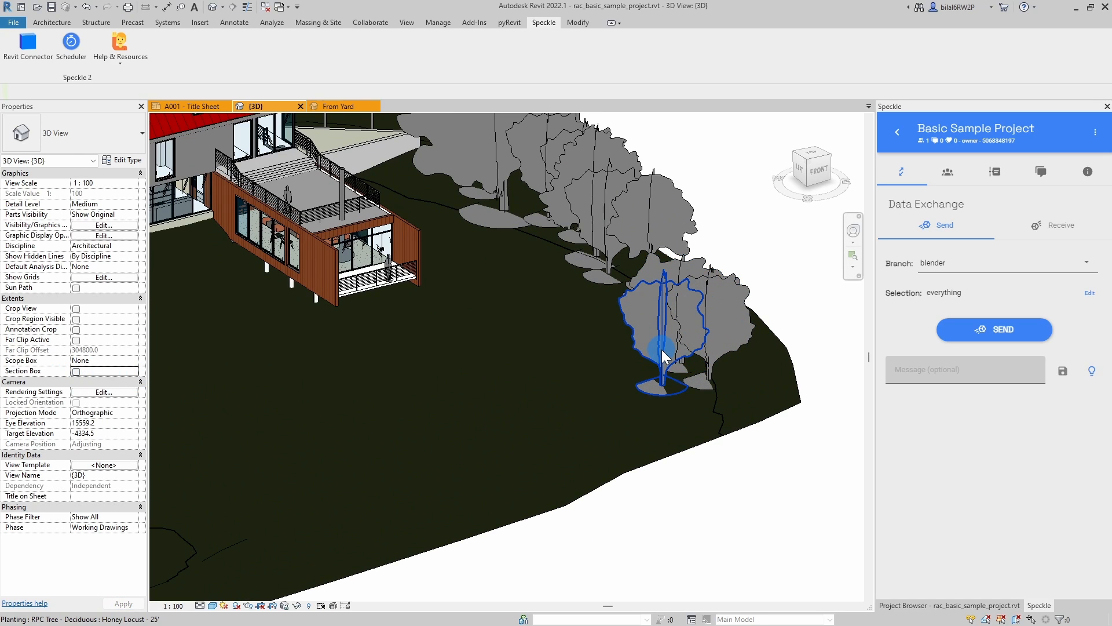
click(661, 350)
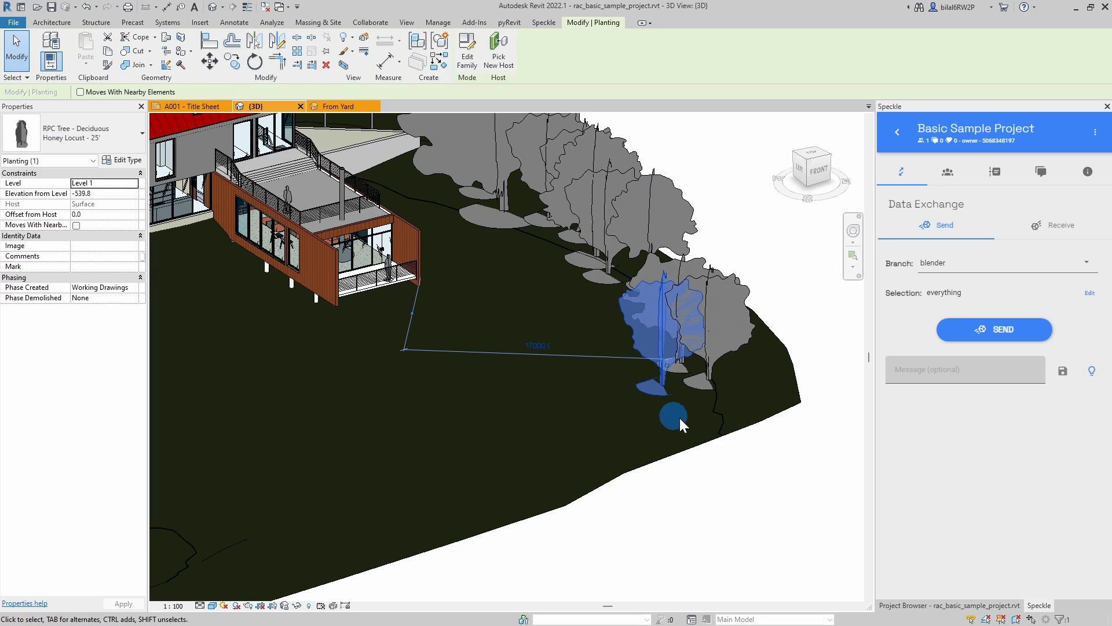
key(c)
key(s)
scroll(791, 370, down, 3)
click(579, 412)
click(529, 443)
click(429, 400)
click(513, 361)
click(497, 386)
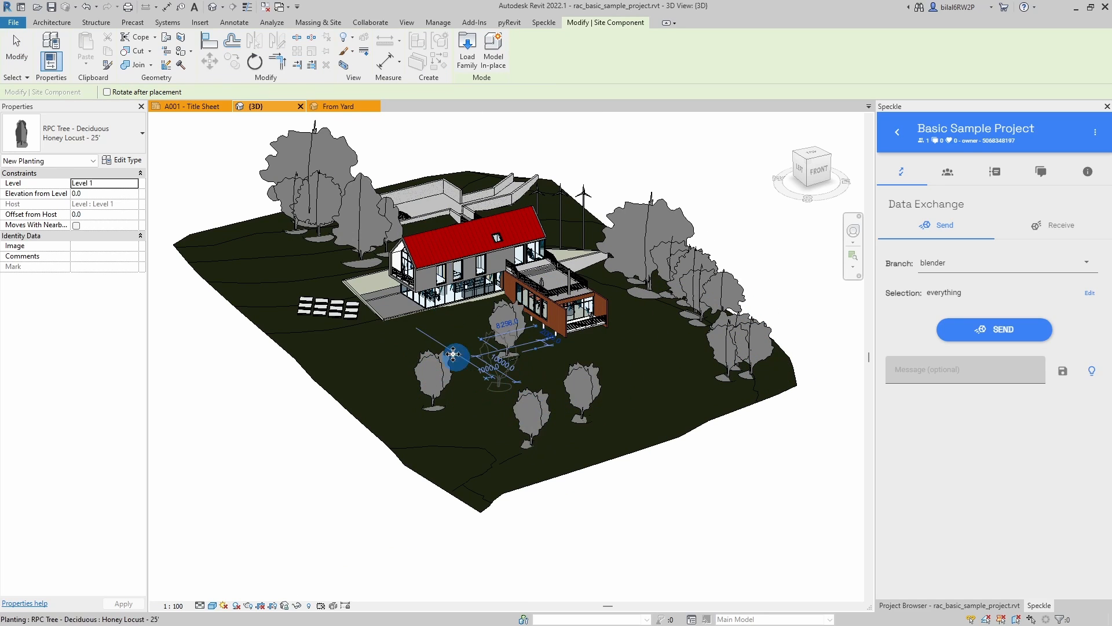
click(379, 337)
click(302, 329)
click(253, 278)
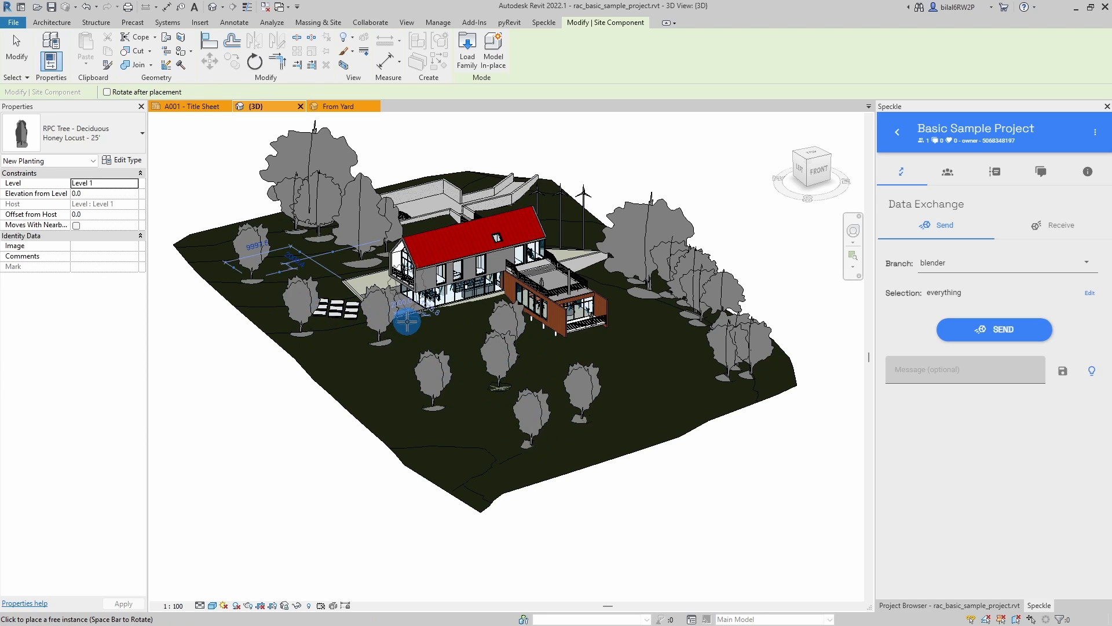
key(Escape)
click(581, 391)
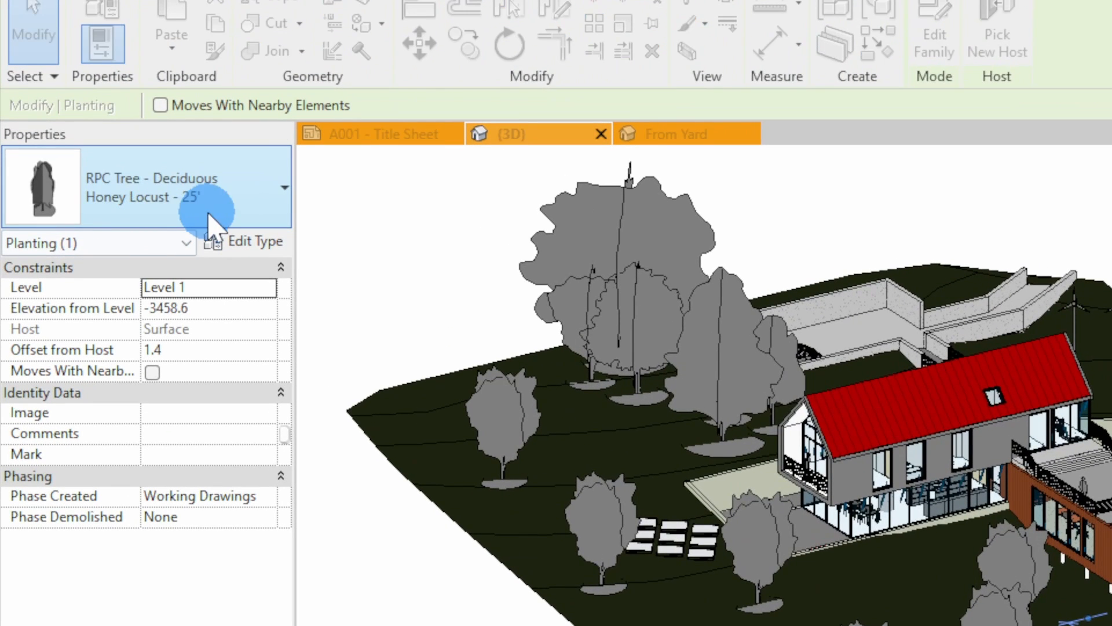
key(Escape)
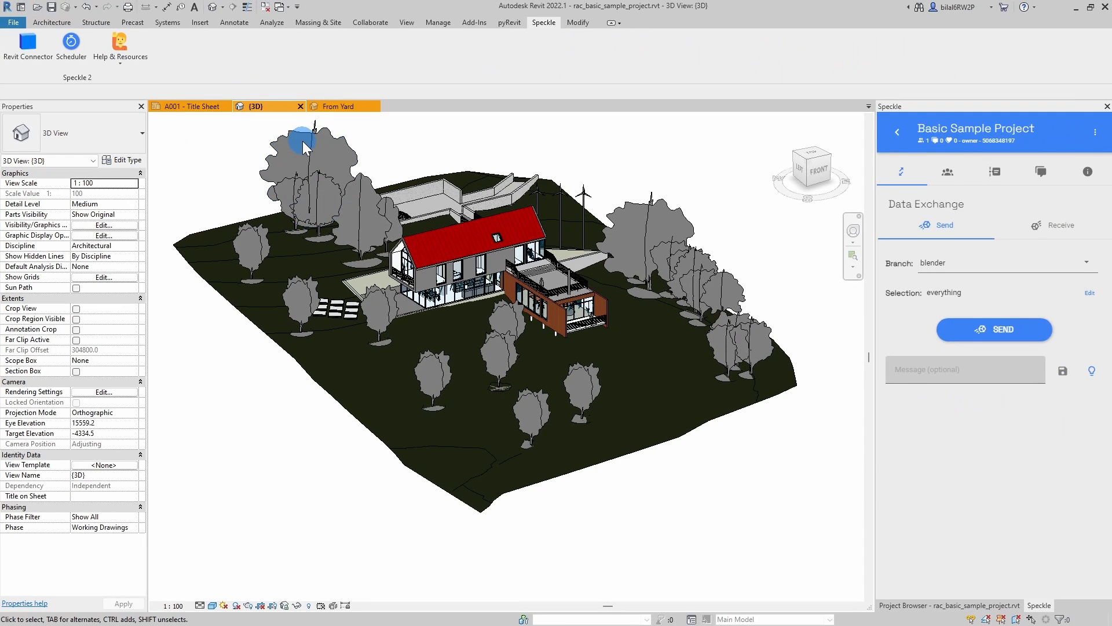
- Temporarily isolate the planting category in the 3D view, using the large Scarlet Oak tree as the reference
click(303, 141)
click(297, 606)
click(328, 543)
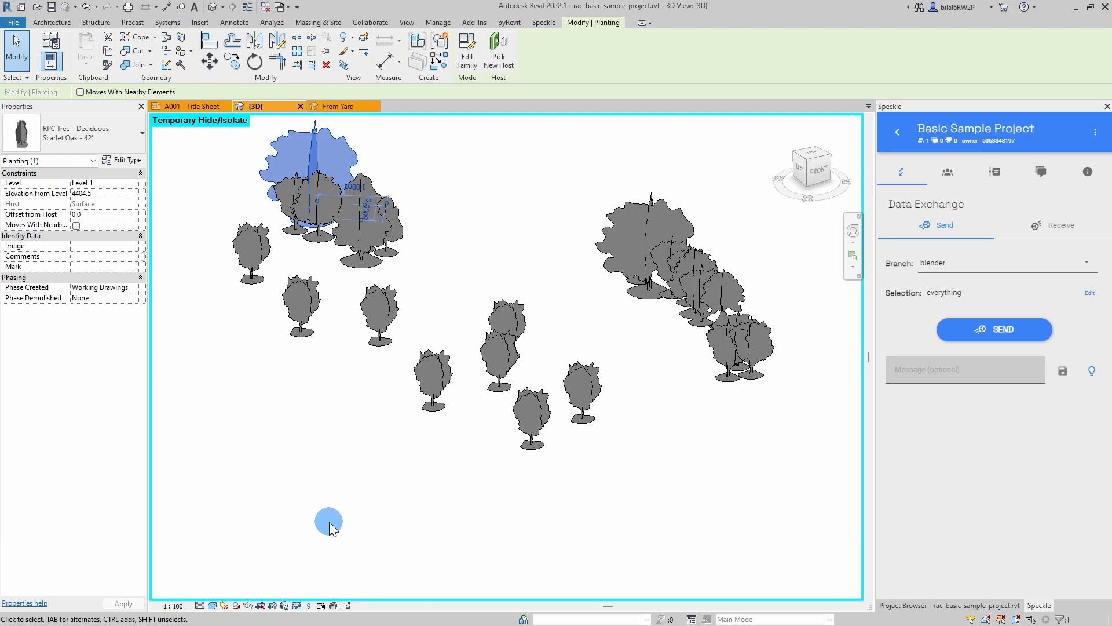
click(339, 414)
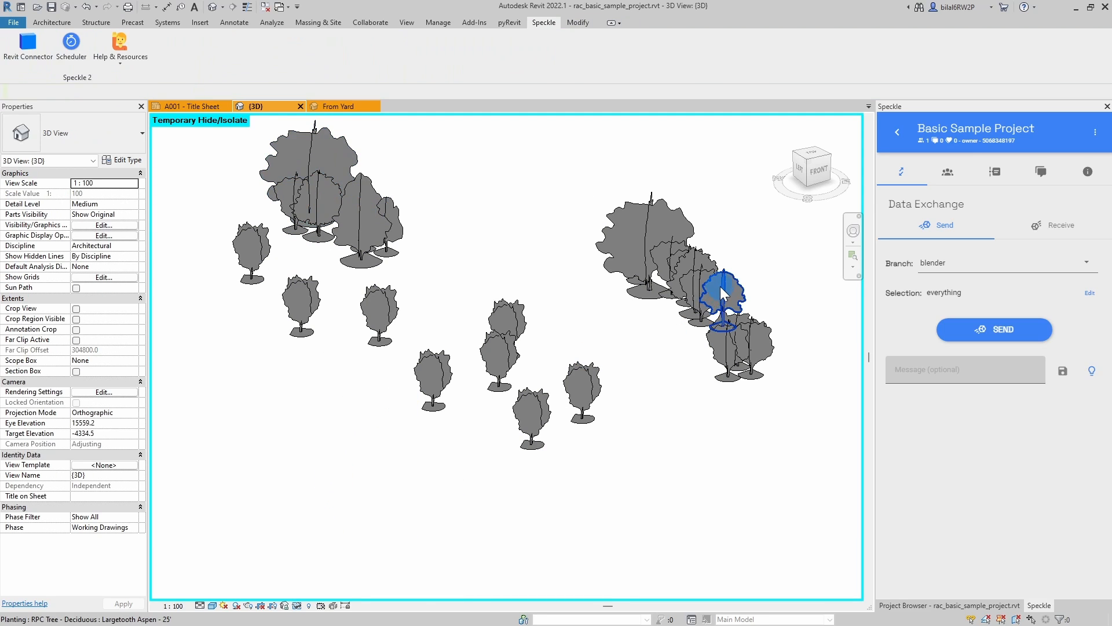
- Select all isolated trees and change their type to Honey Locust - 25'
scroll(718, 288, down, 2)
middle_drag(715, 260, 606, 327)
drag(719, 182, 204, 508)
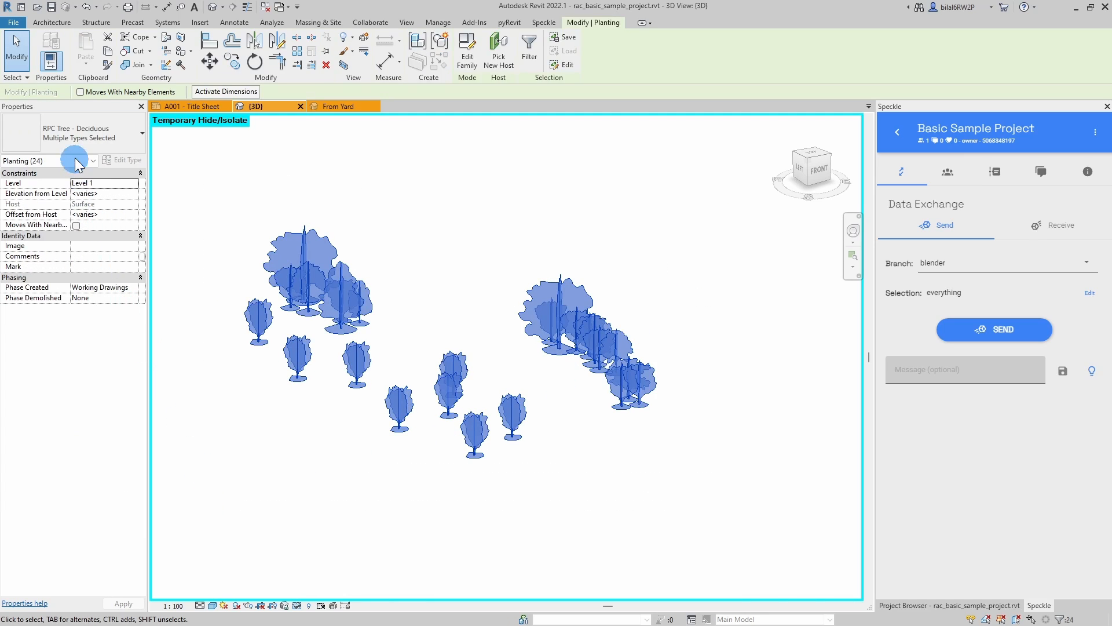
click(75, 137)
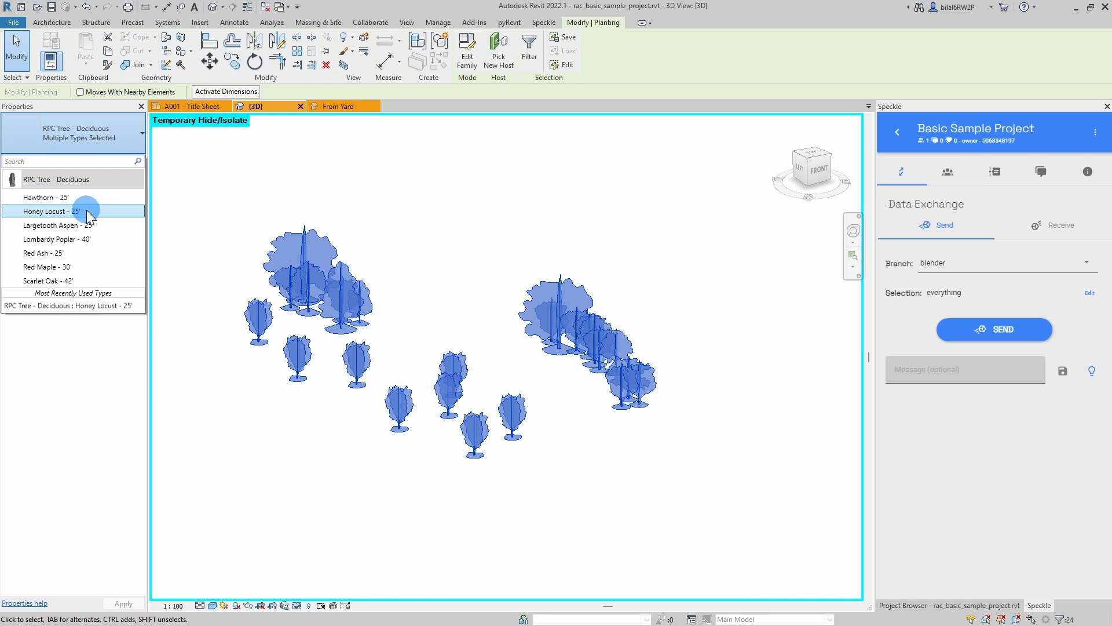
click(86, 210)
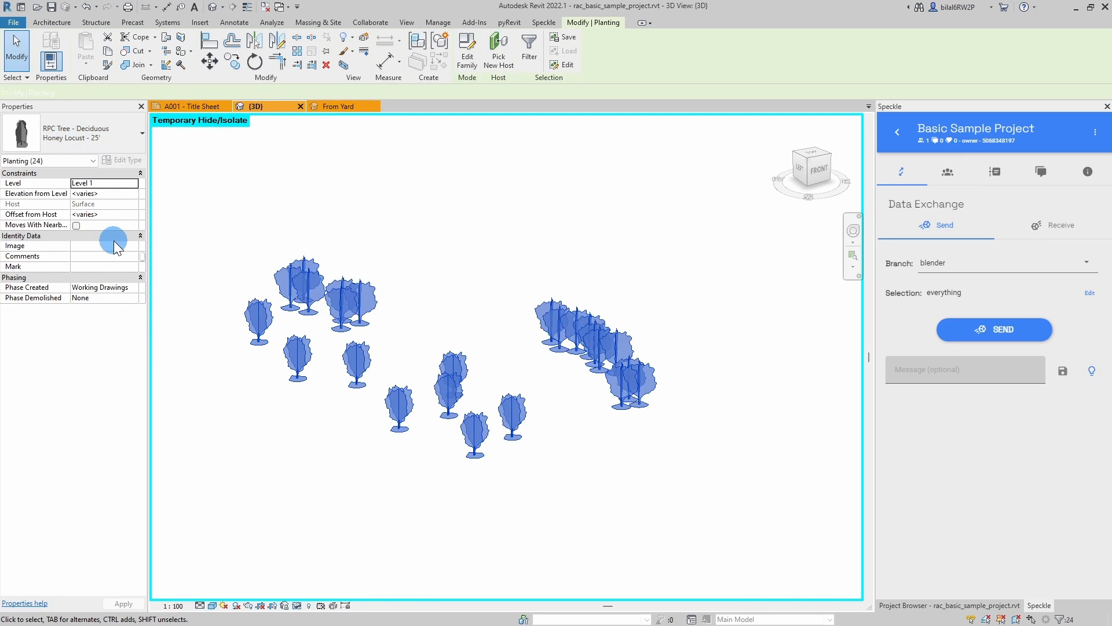
- Reset the temporary hide/isolate so the complete model is shown with the trees
click(238, 234)
click(296, 605)
click(315, 576)
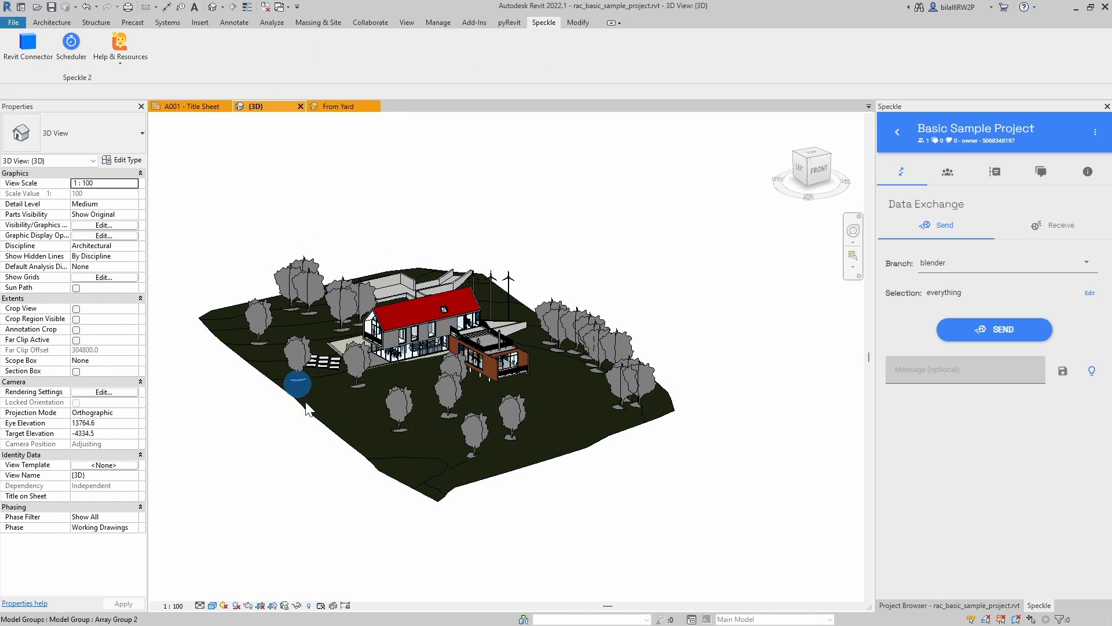
middle_drag(447, 395, 558, 393)
scroll(550, 381, up, 1)
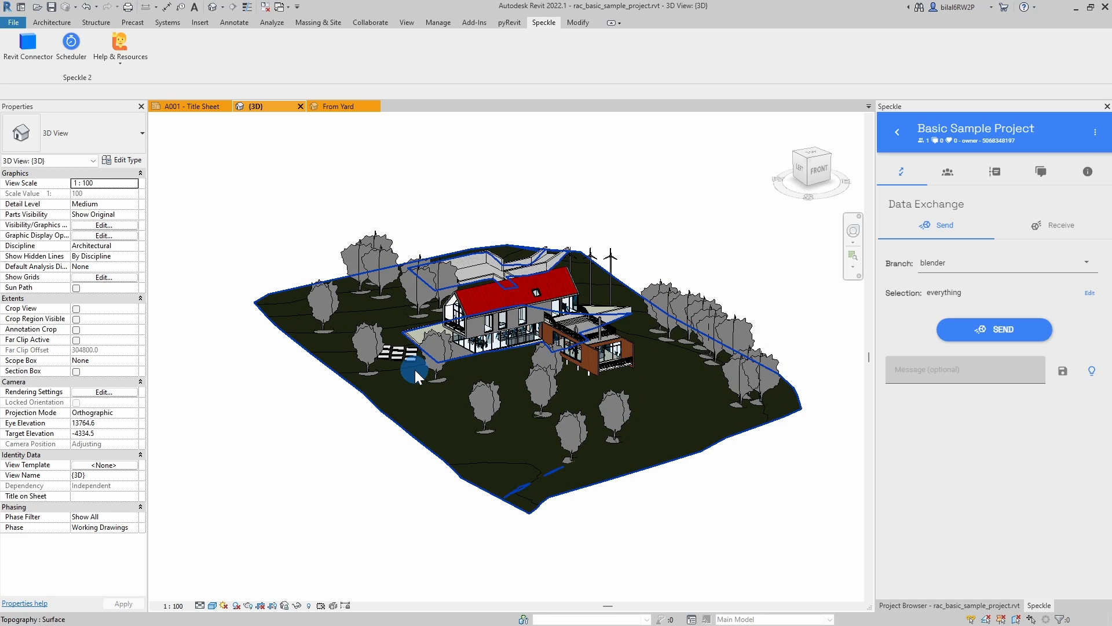
- Send everything in the updated model to the blender branch of Basic Sample Project through Speckle
click(907, 388)
click(947, 338)
click(787, 502)
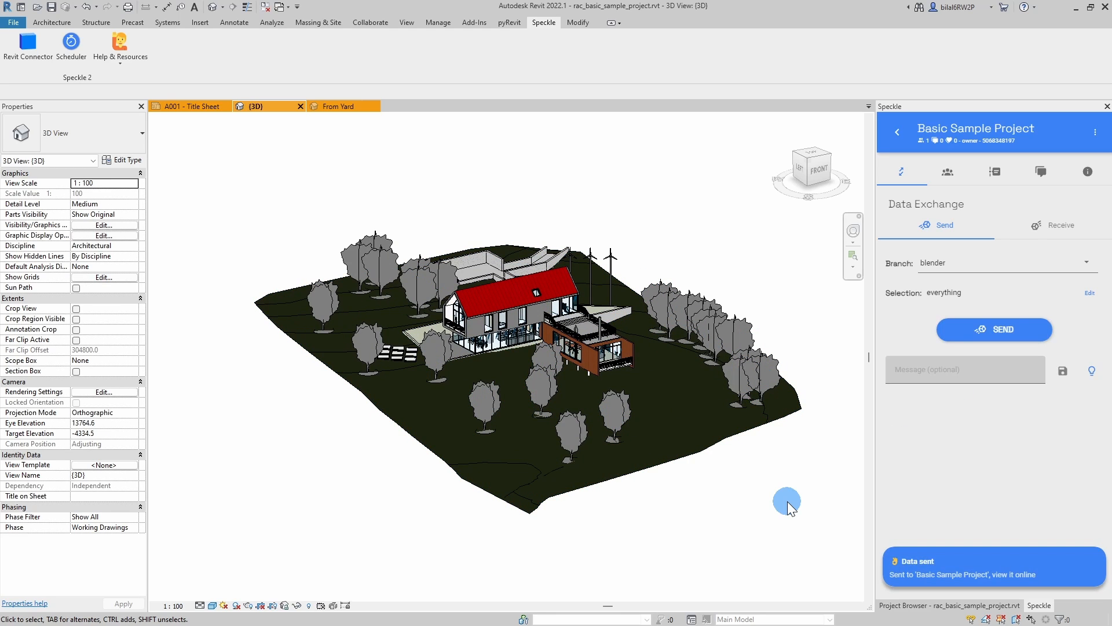
- View the sent commit online, close the older commit's tab, orbit the model and open the blender branch's commit list
click(950, 571)
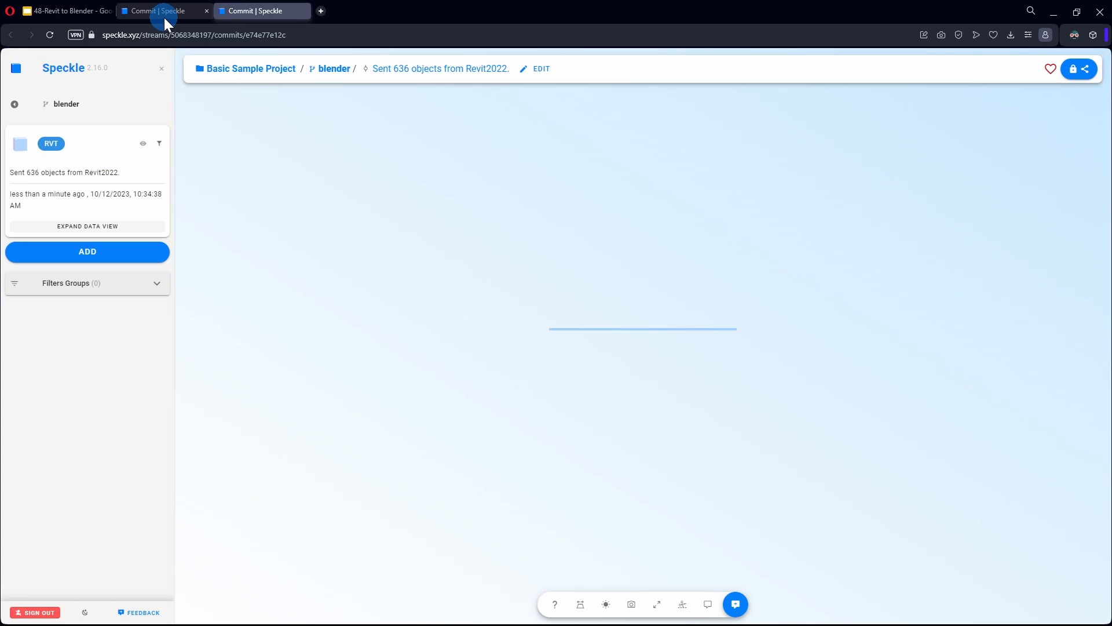
middle_click(164, 19)
drag(732, 431, 537, 384)
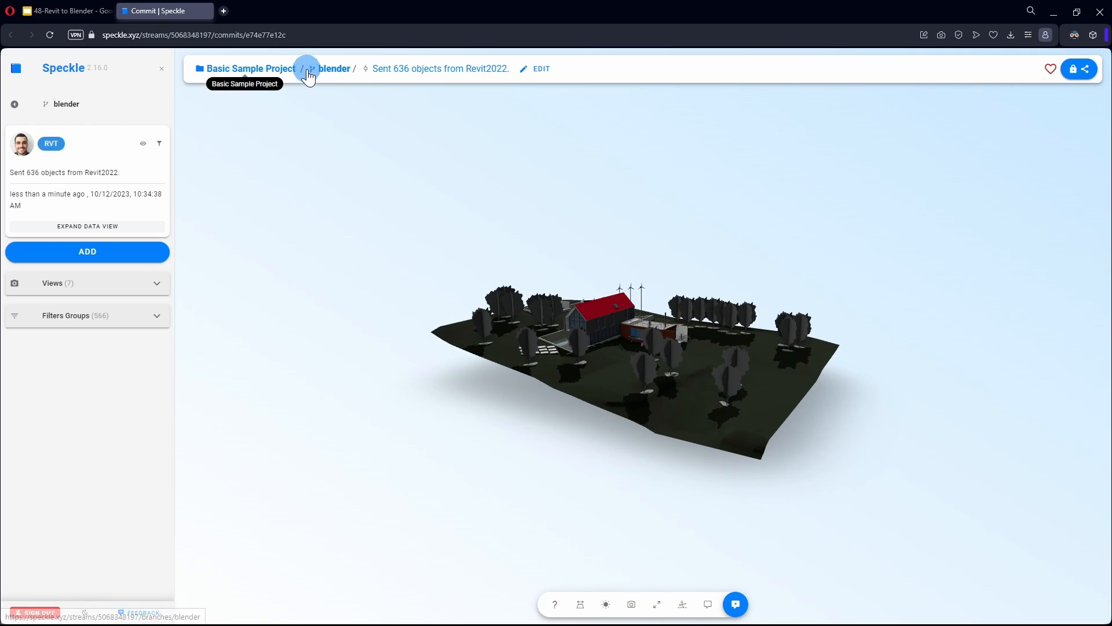
click(339, 77)
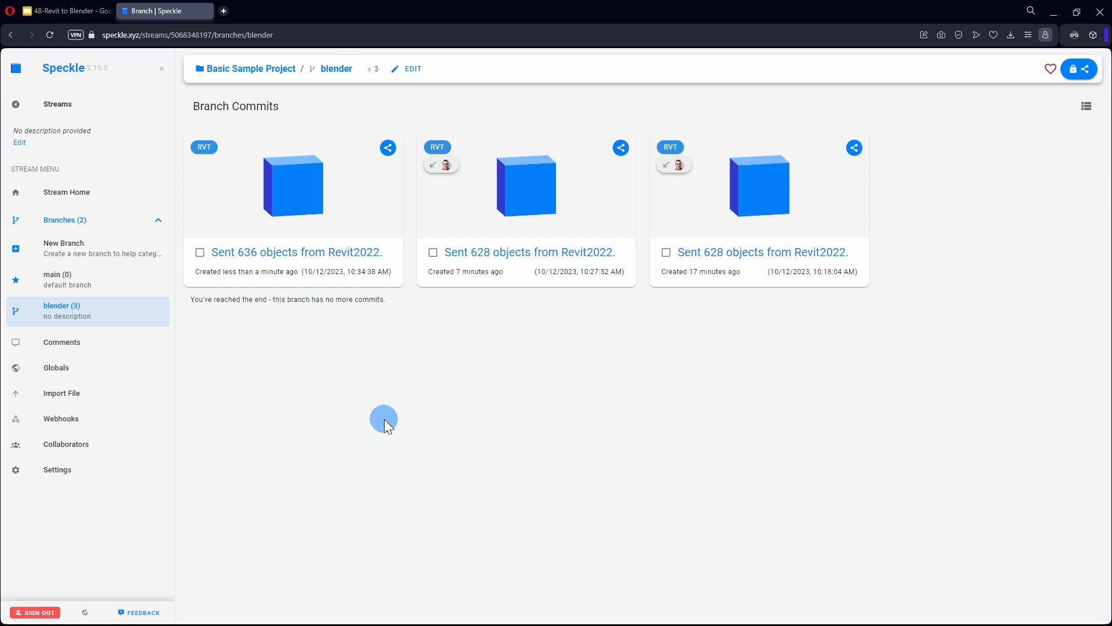
- Switch to Blender, receive the latest commit of the blender branch and inspect the updated trees around the house
key(alt+Tab)
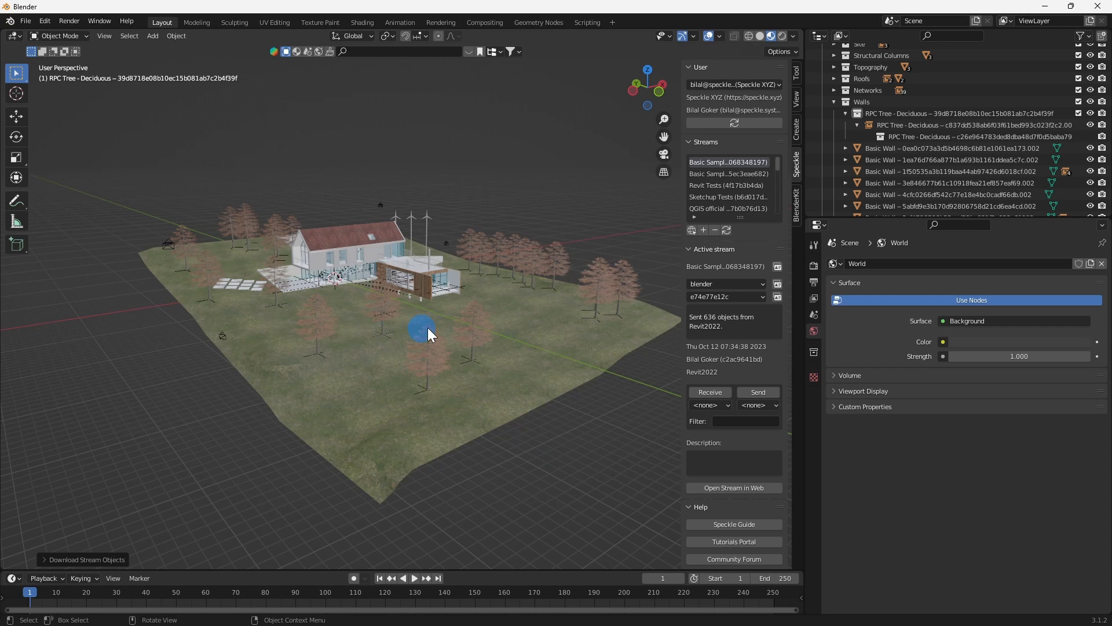
middle_drag(368, 361, 475, 340)
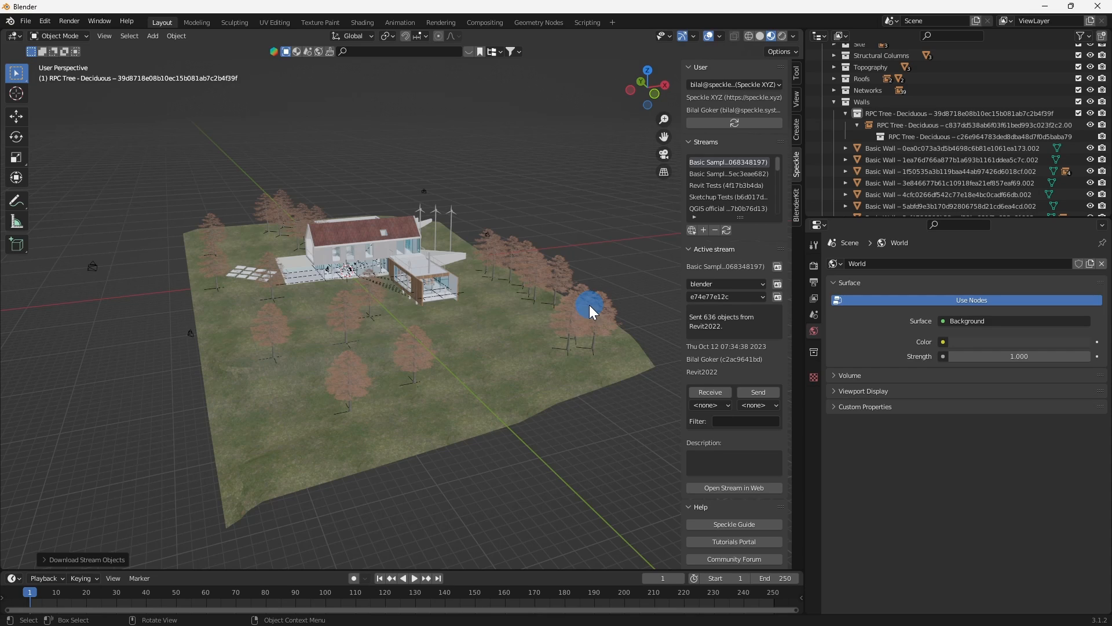
scroll(379, 271, up, 7)
middle_drag(377, 271, 401, 263)
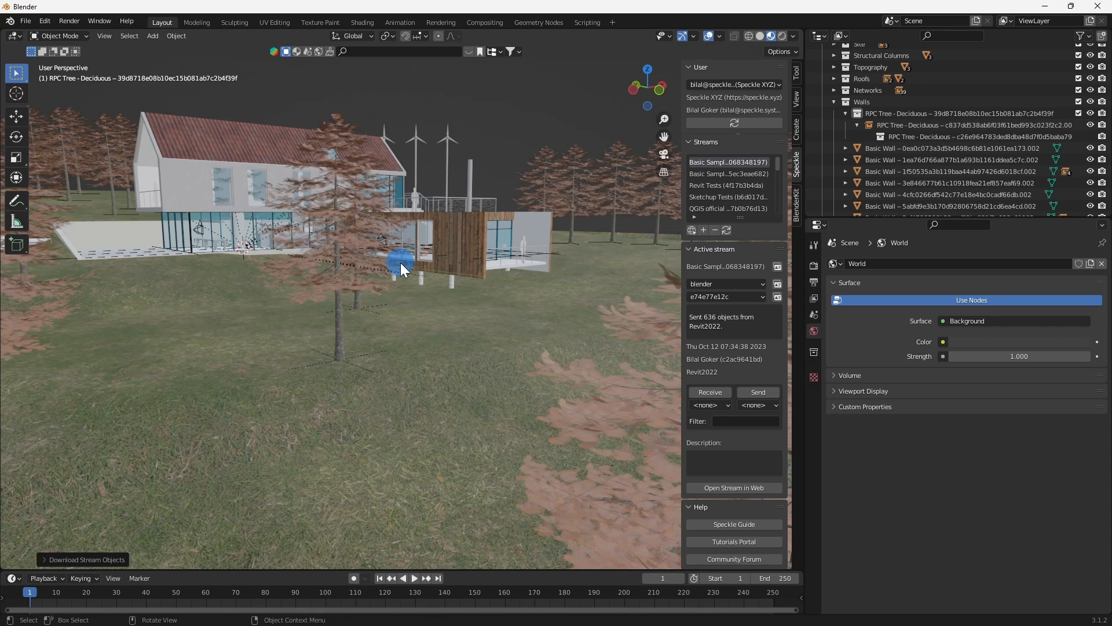
scroll(447, 195, down, 5)
middle_drag(448, 196, 439, 331)
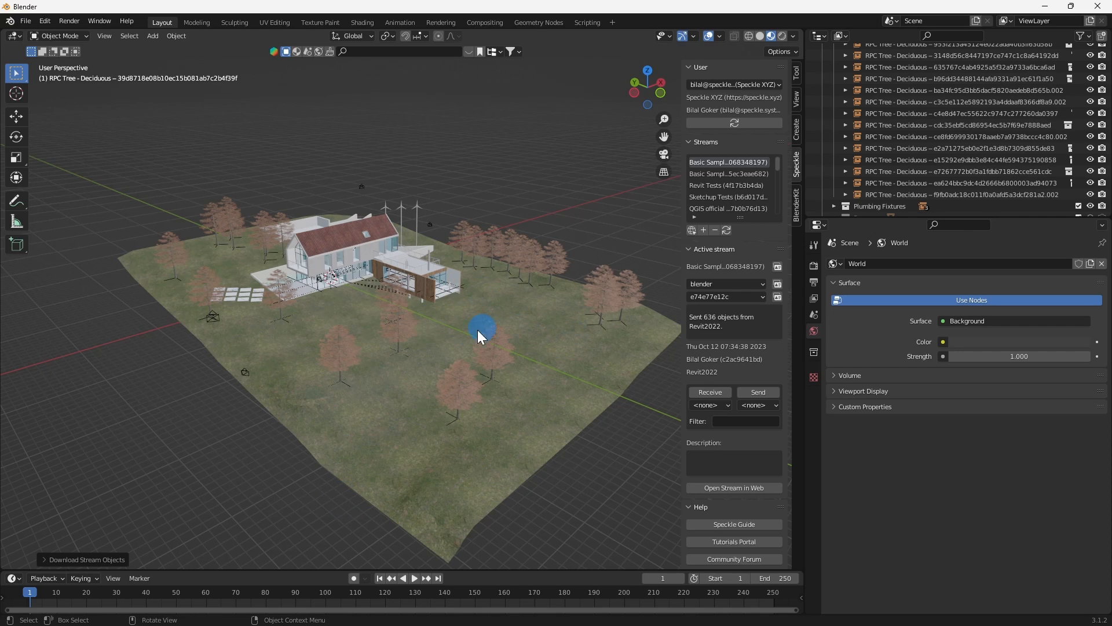
- Collapse the Planting collection under Revit model in the Outliner
scroll(911, 172, up, 10)
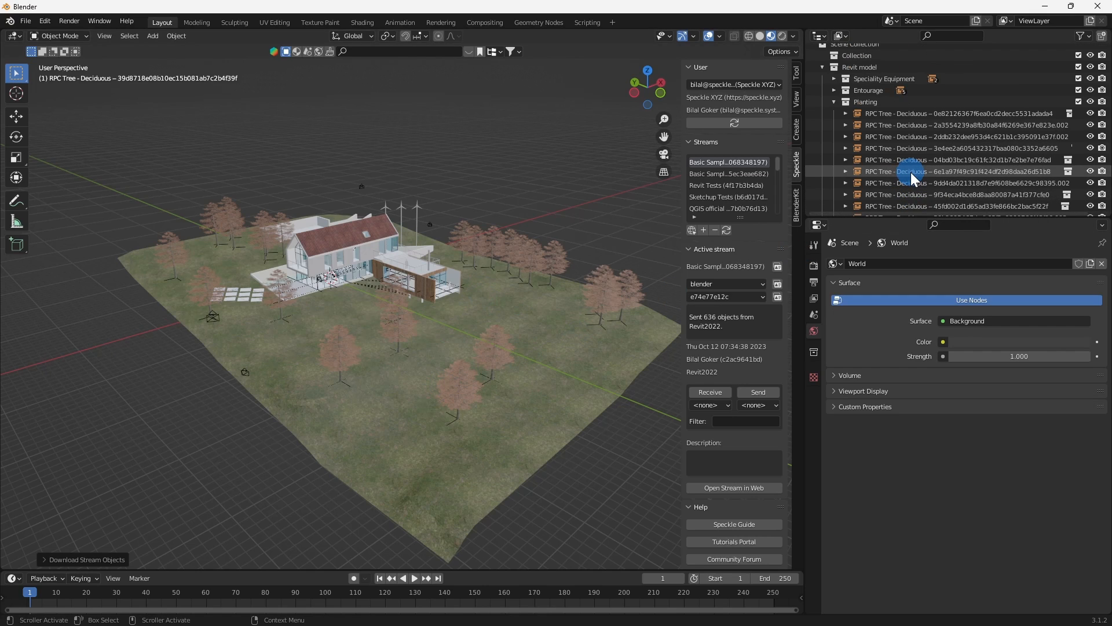
click(834, 108)
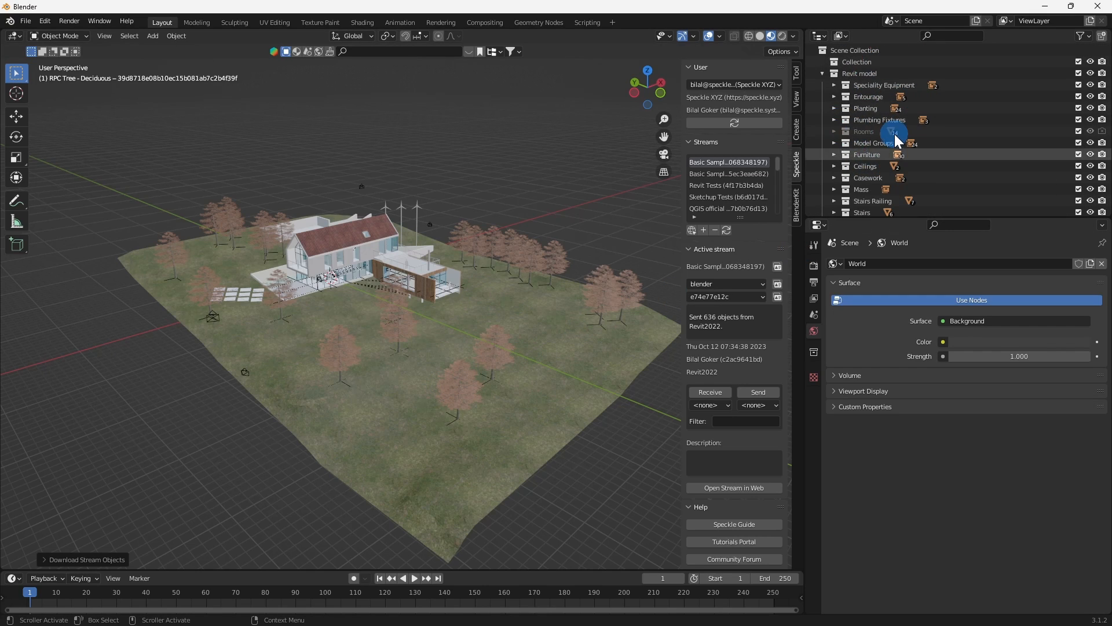